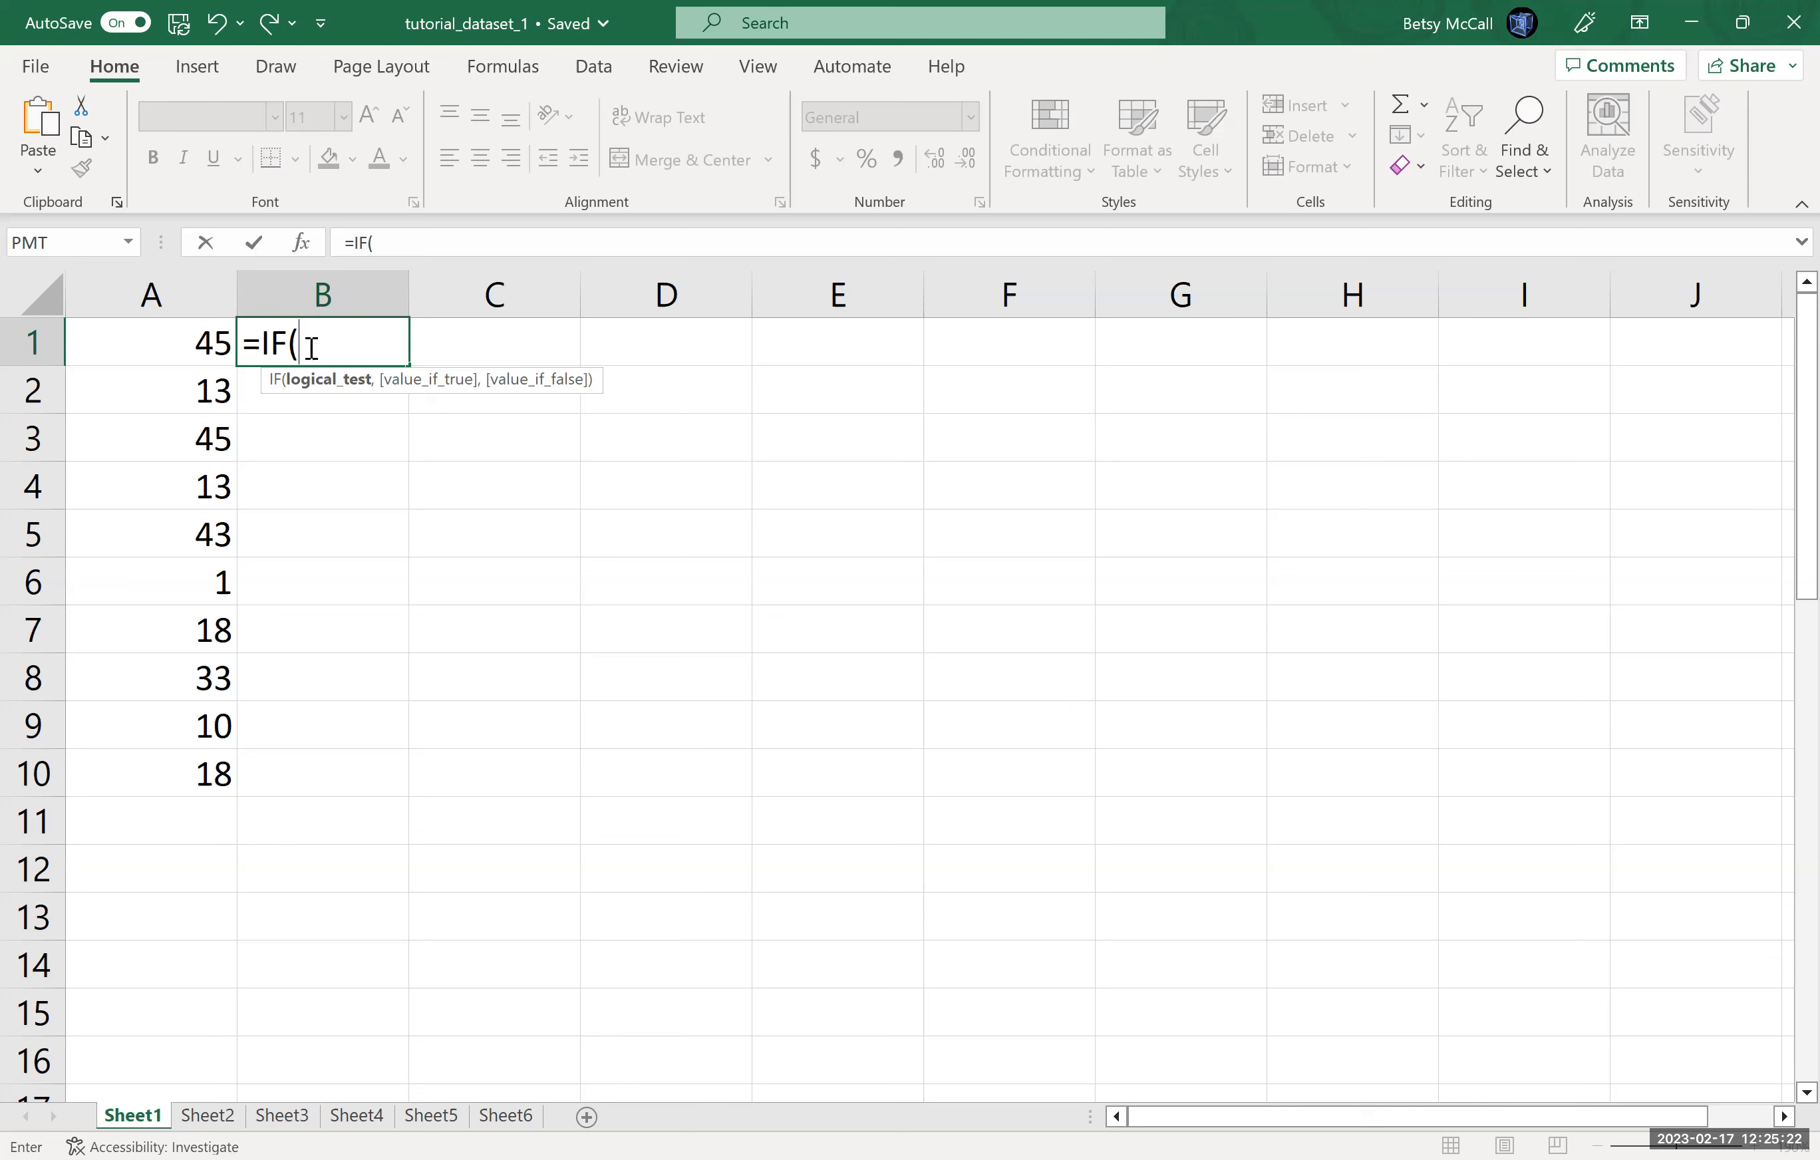
Step: Complete the formula in B1 as =IF(A1>30,1,0) and fill it down through B10
{"action": "left_click", "coordinate": [192, 345]}
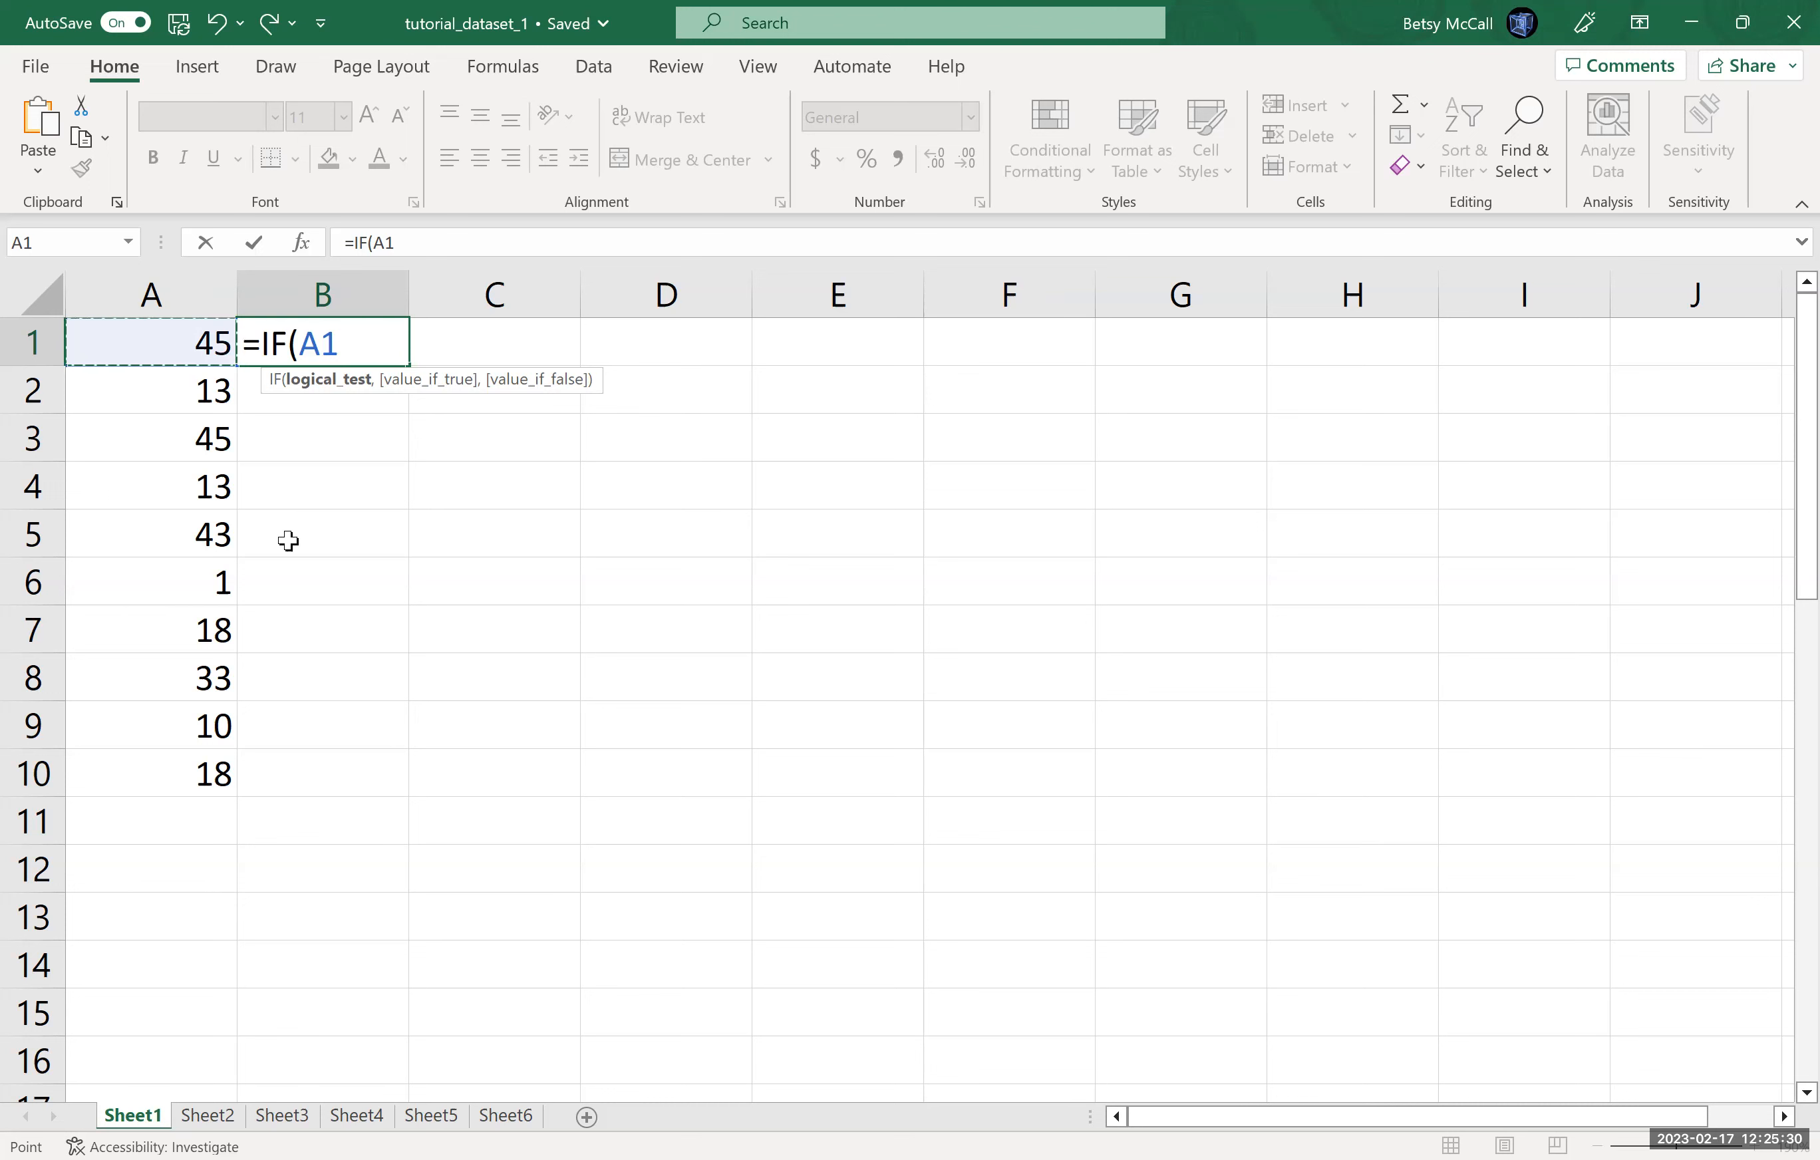
{"action": "type", "text": ">30"}
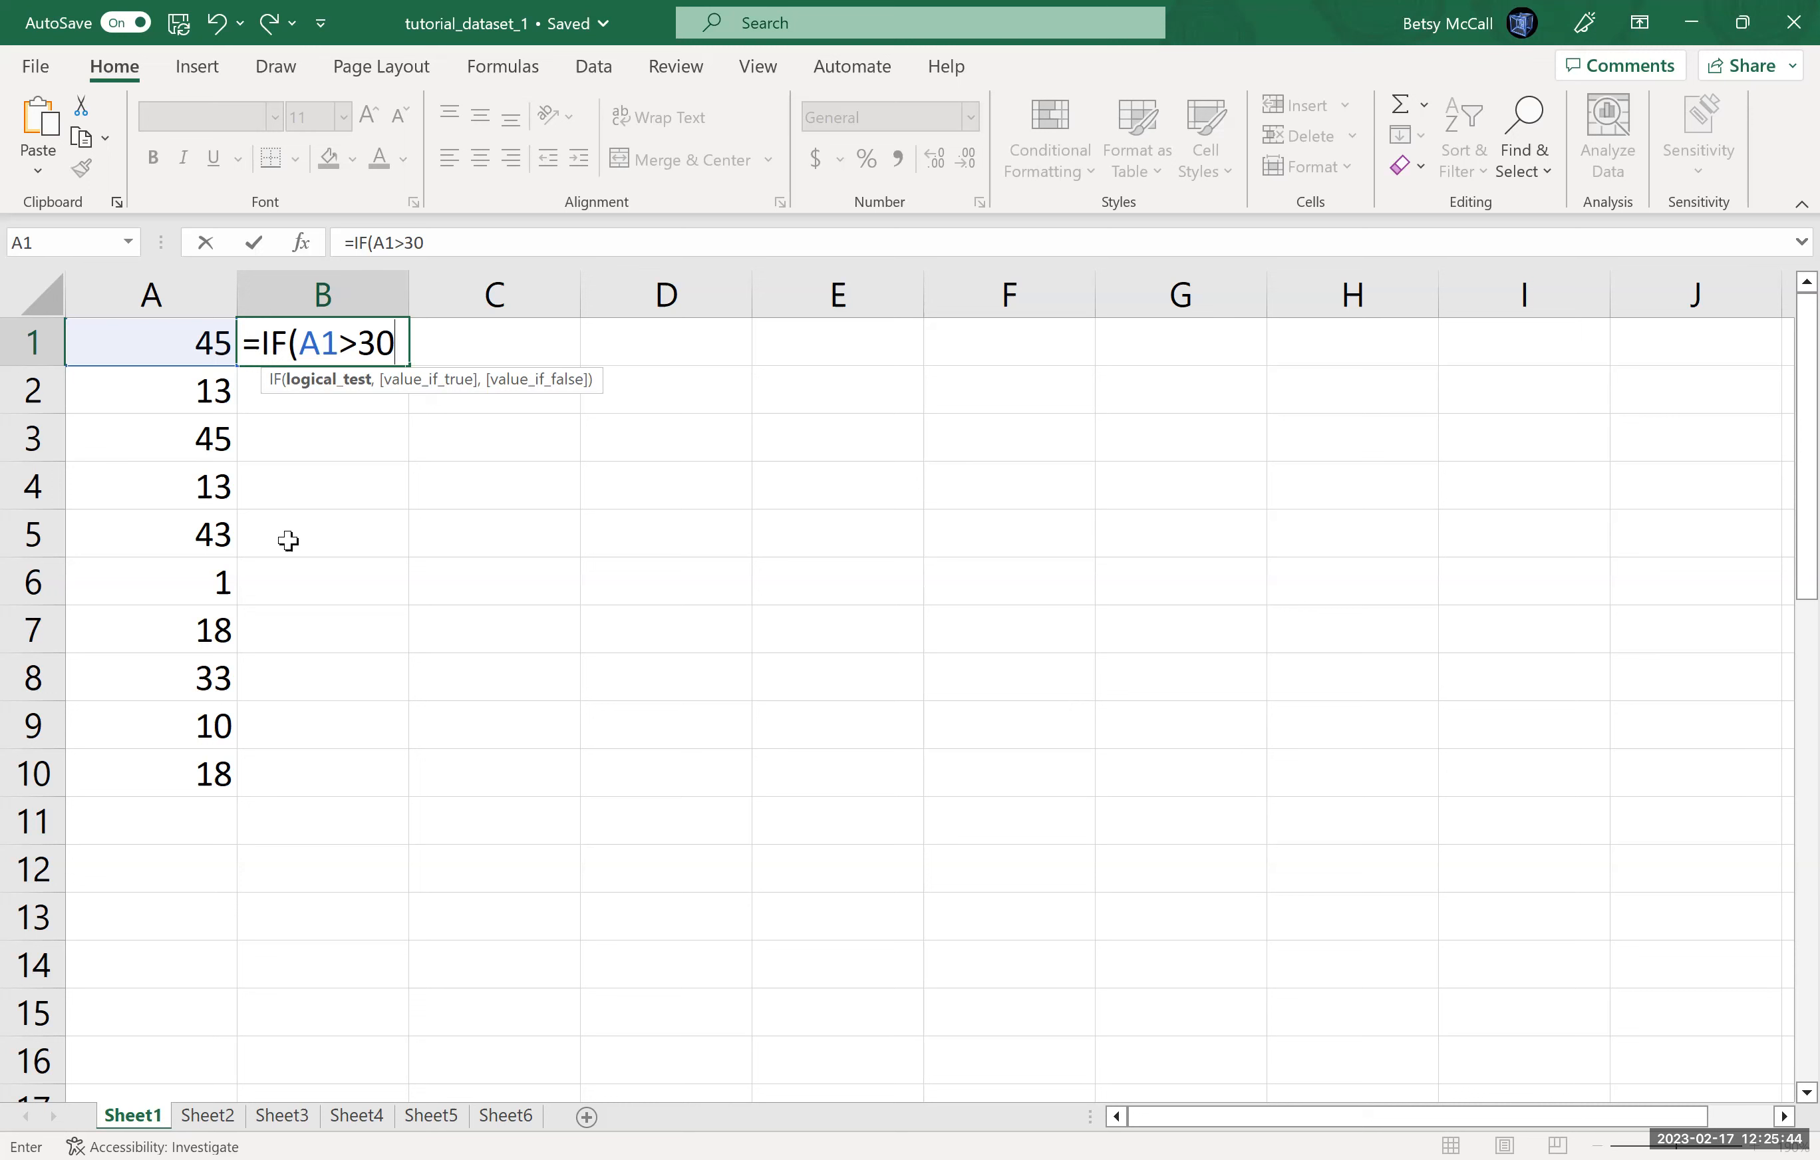
{"action": "type", "text": ","}
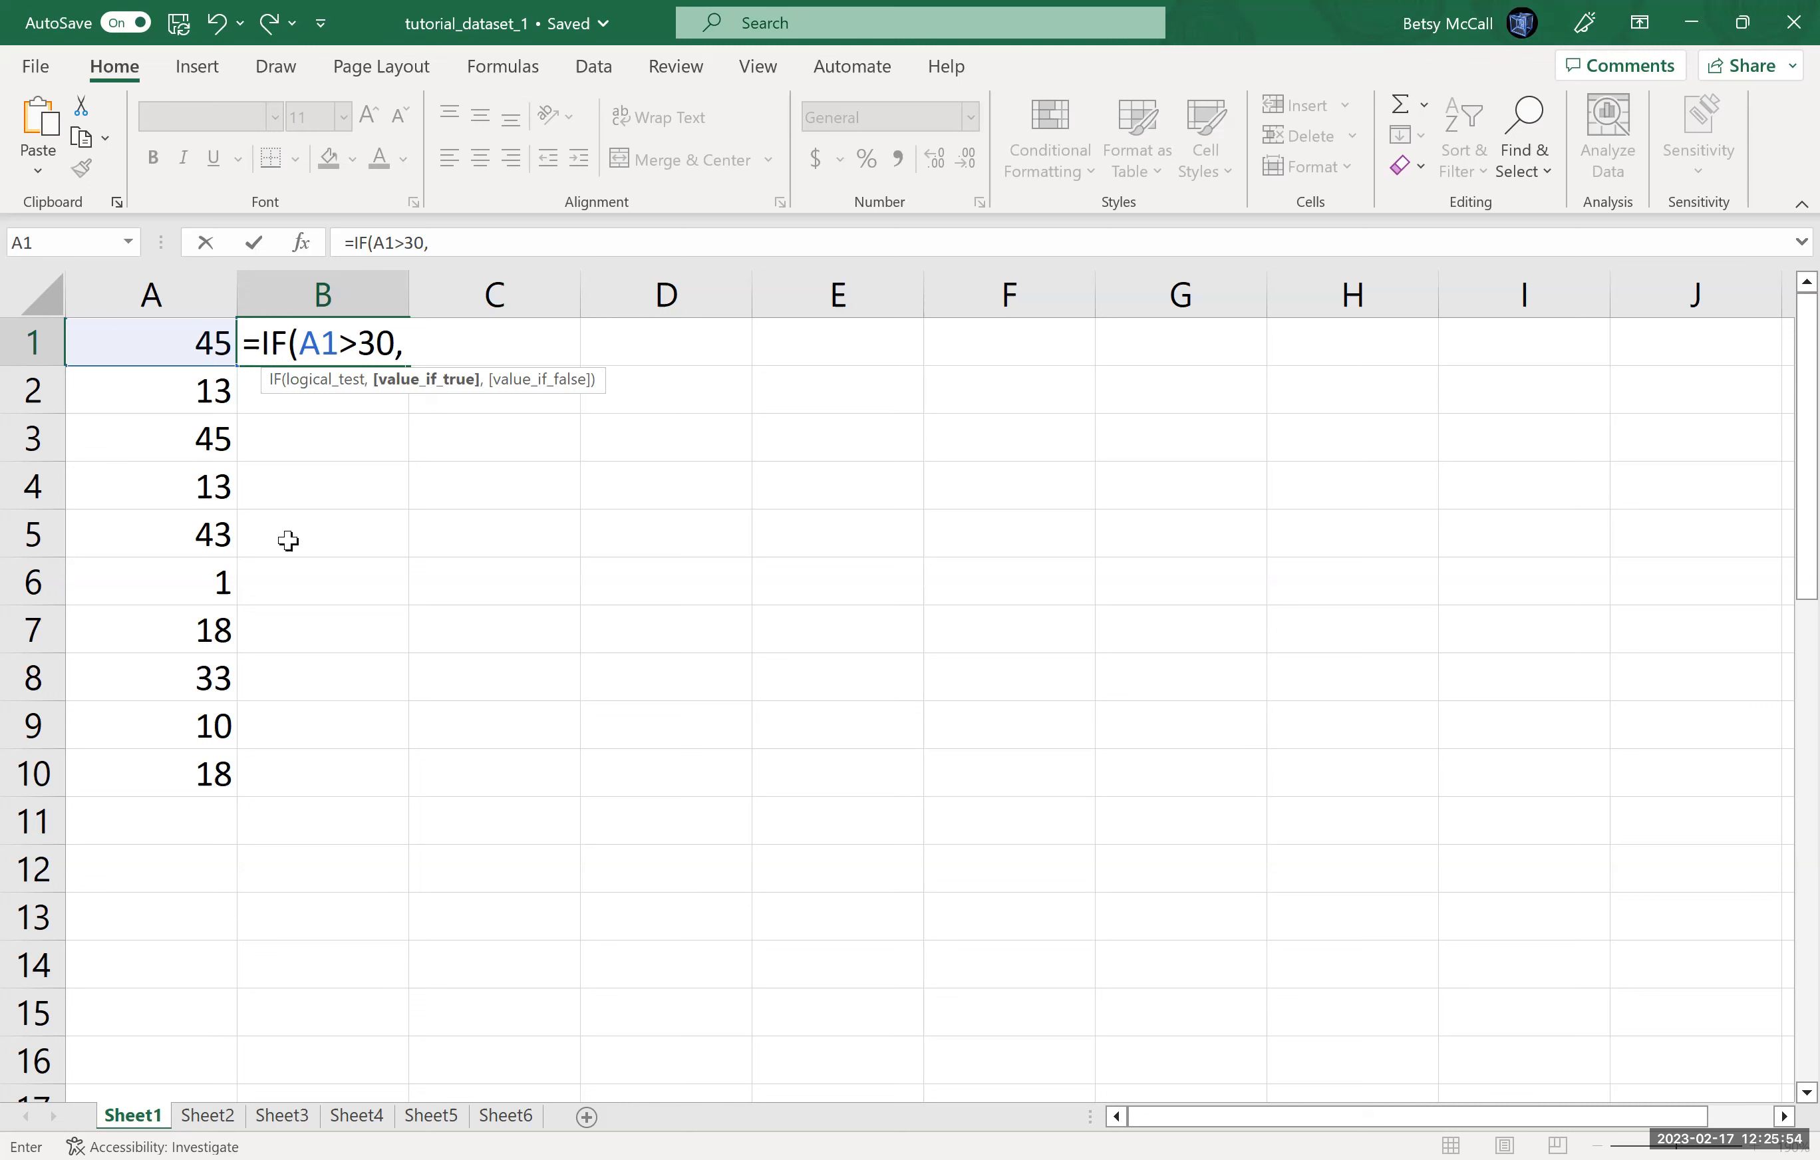
{"action": "type", "text": "1,0"}
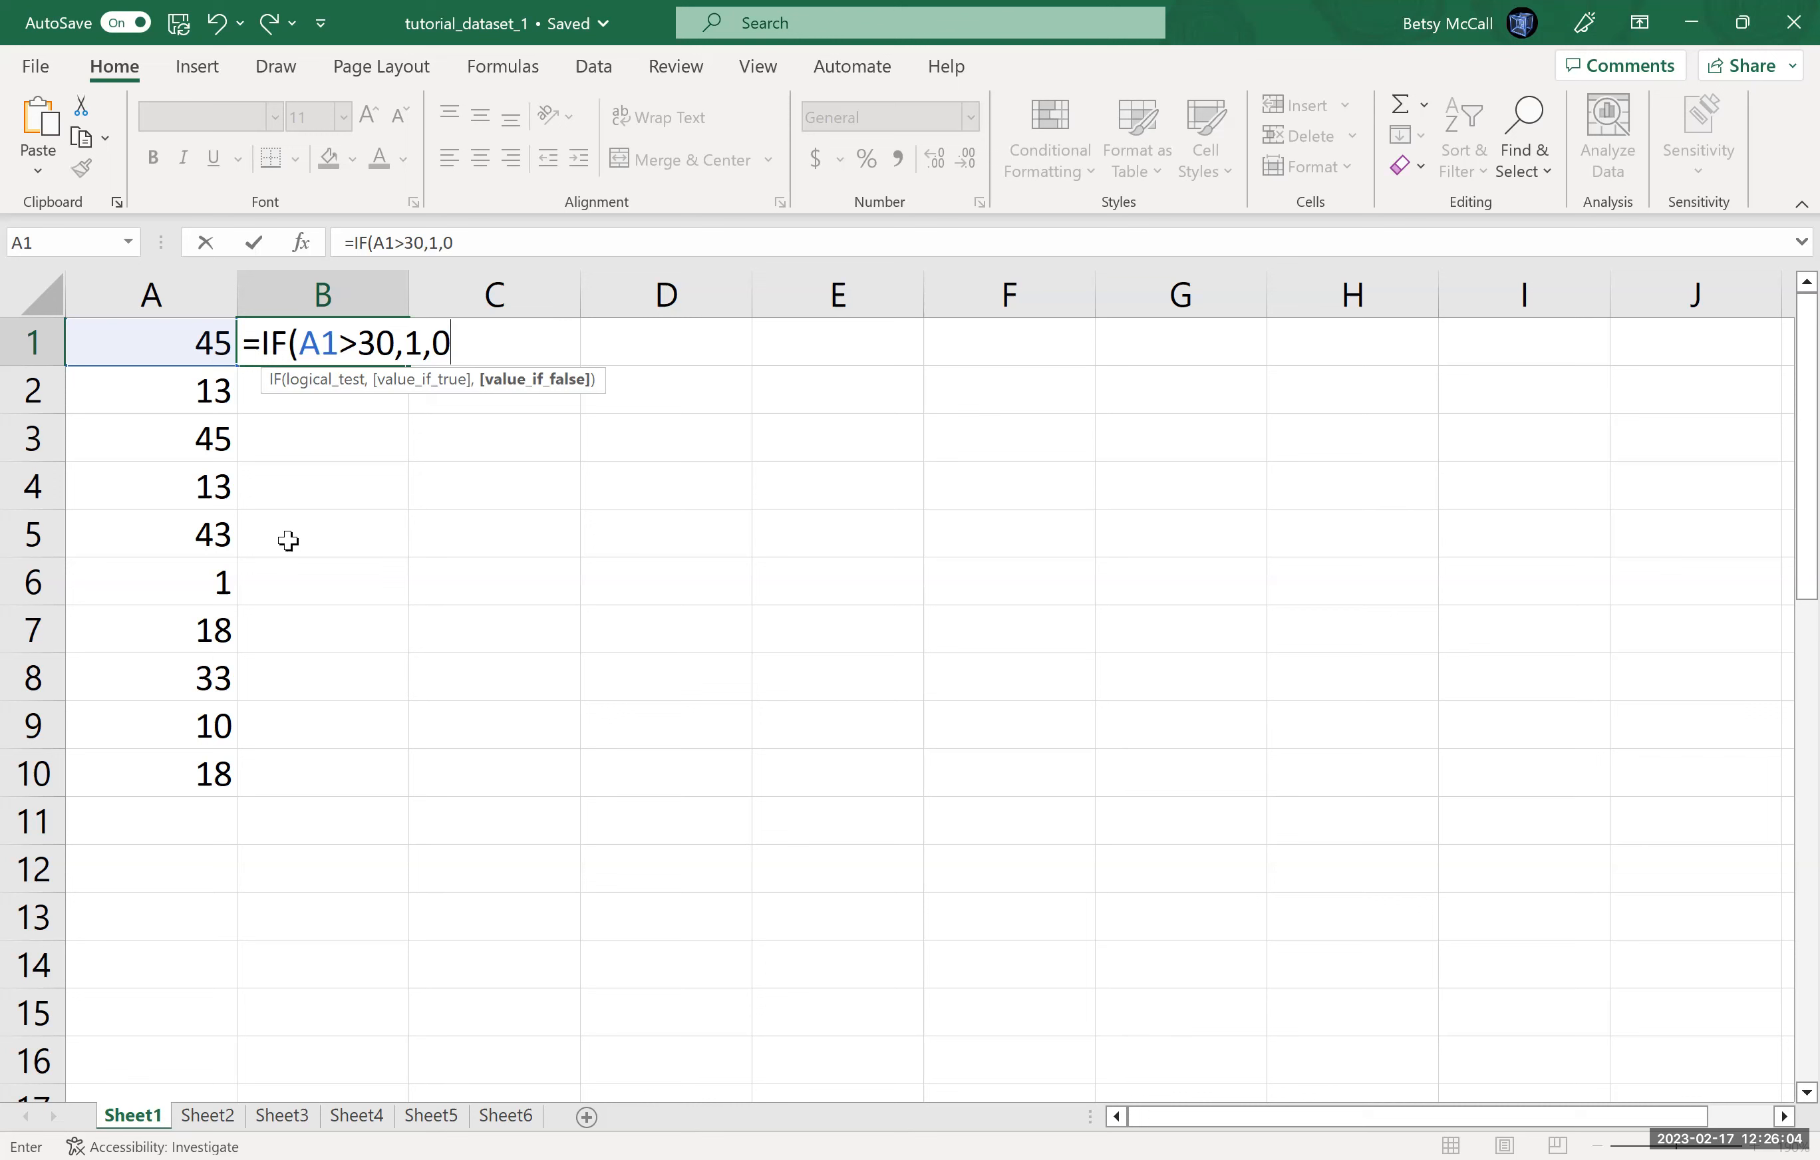
{"action": "type", "text": ")"}
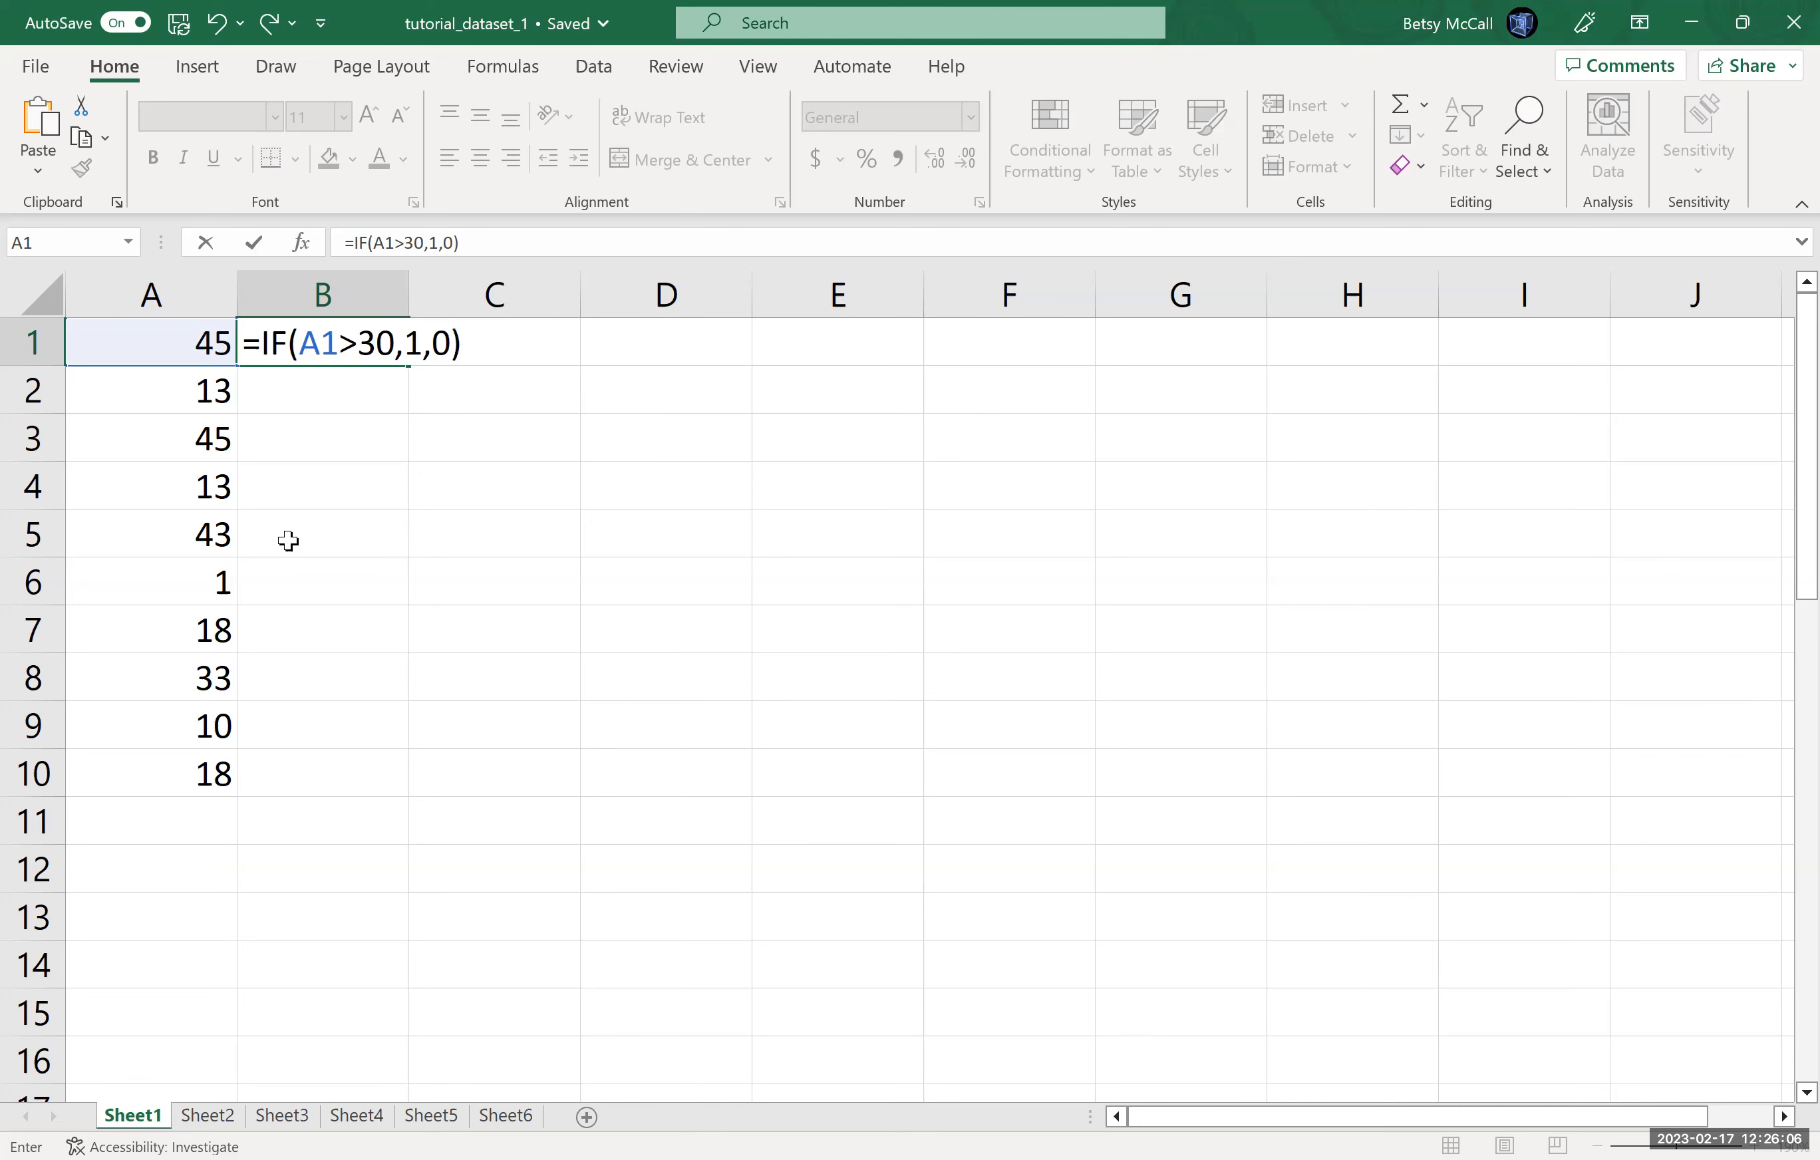
{"action": "key", "text": "Return"}
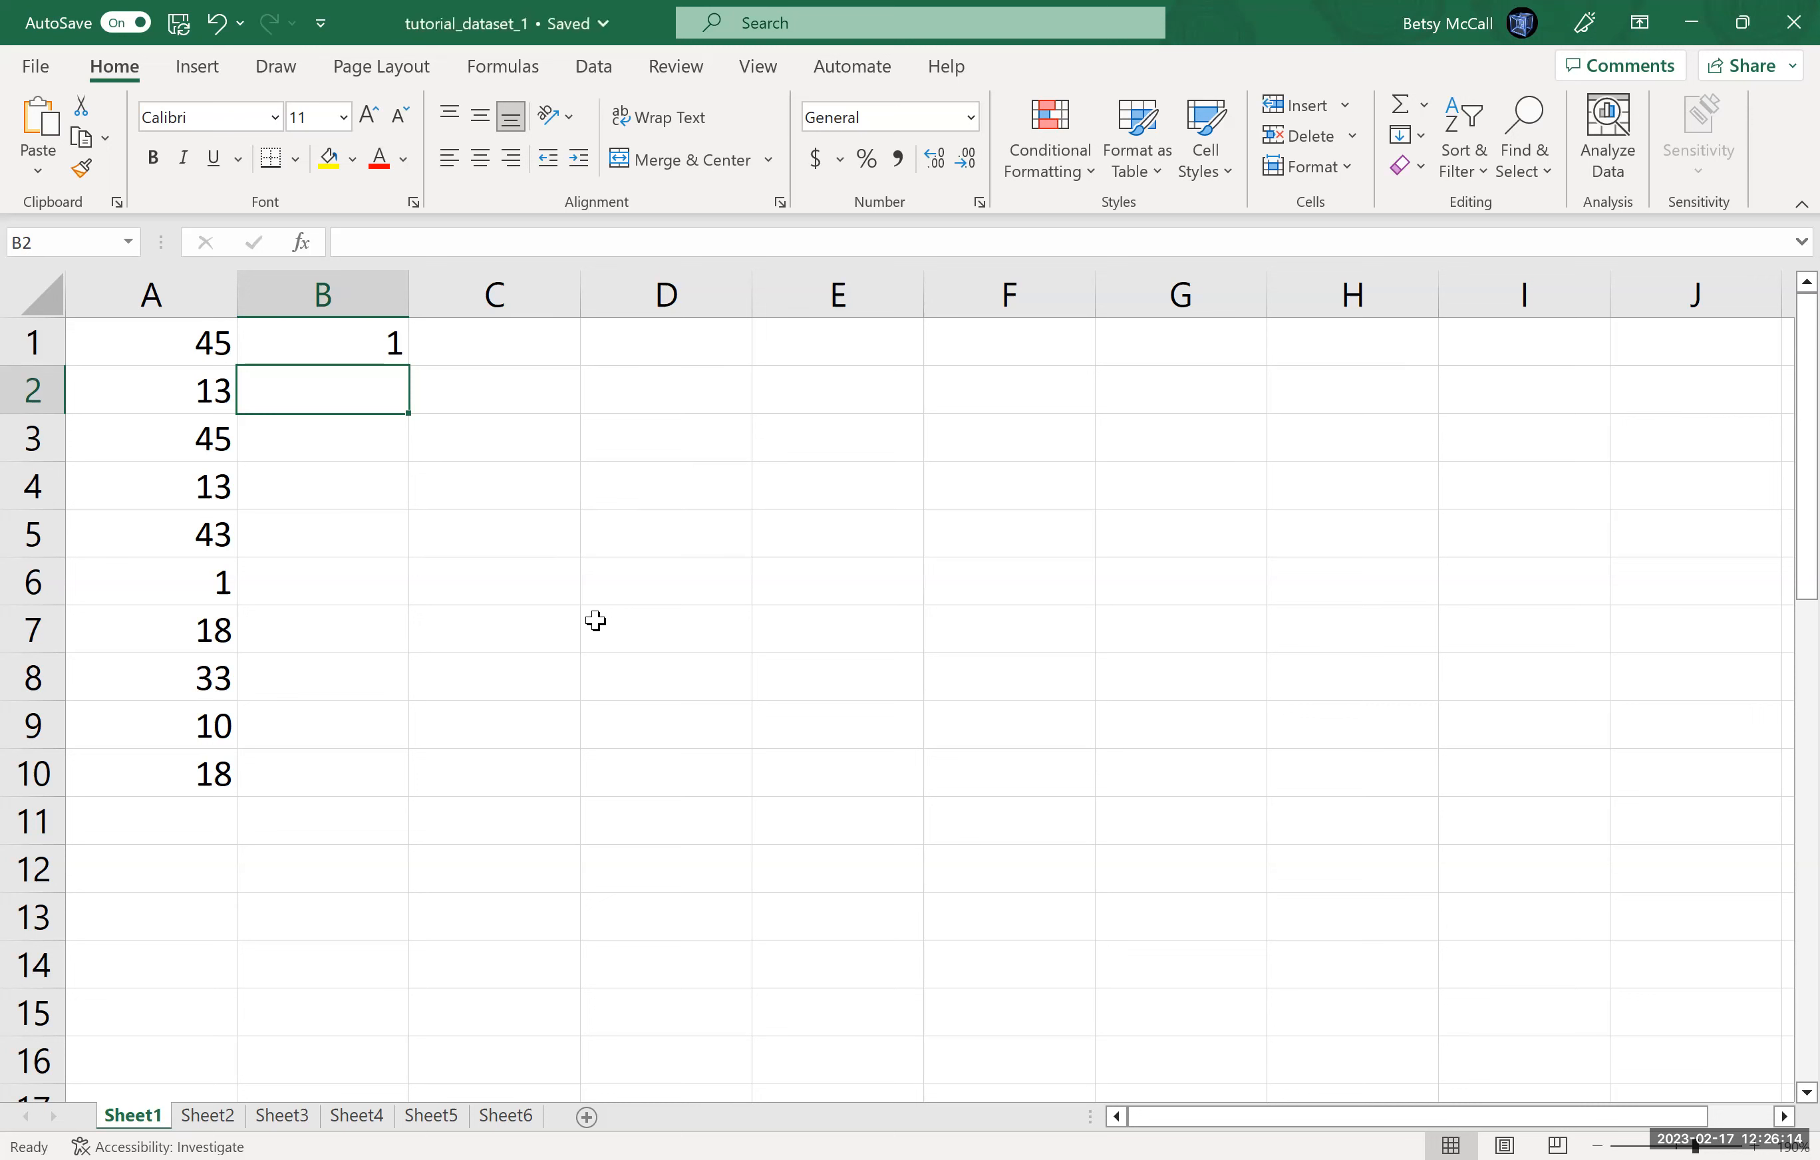
{"action": "left_click", "coordinate": [377, 344]}
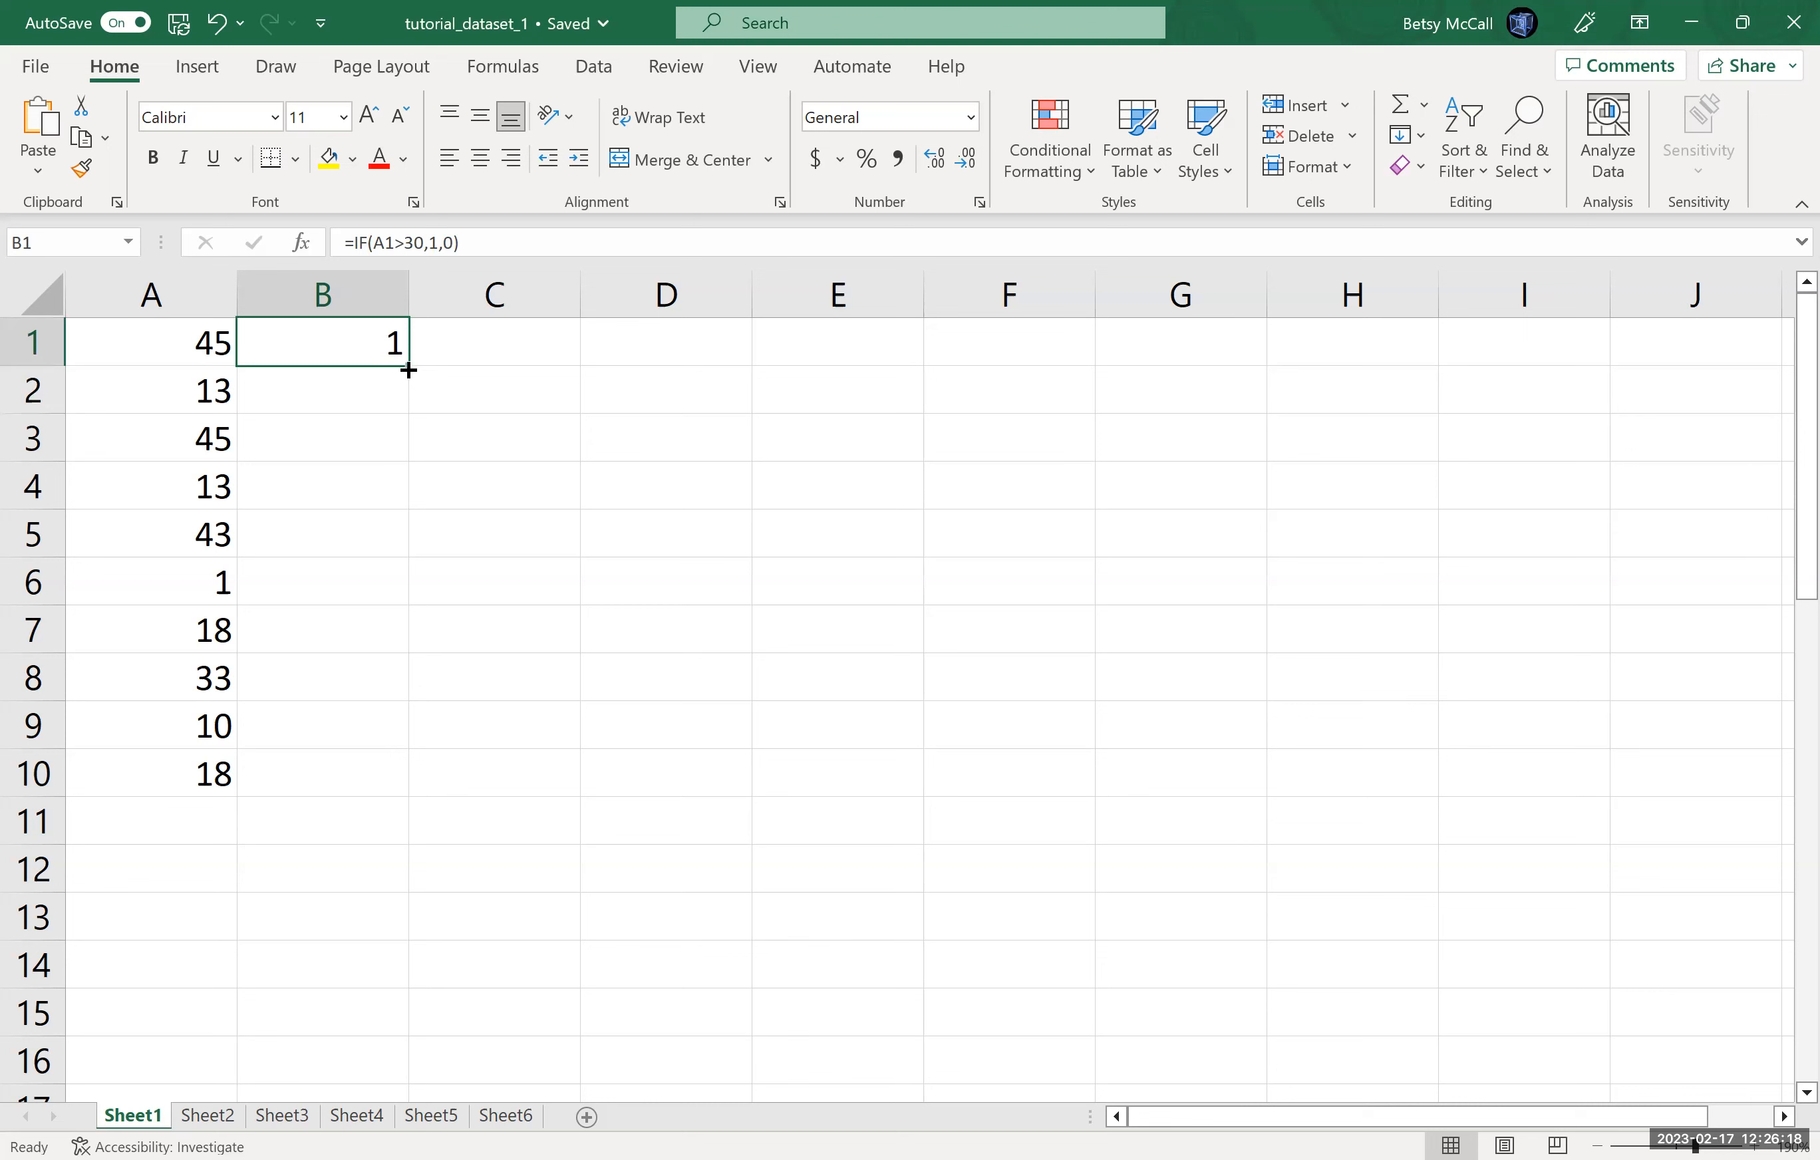
{"action": "left_click_drag", "start_coordinate": [409, 370], "coordinate": [400, 787]}
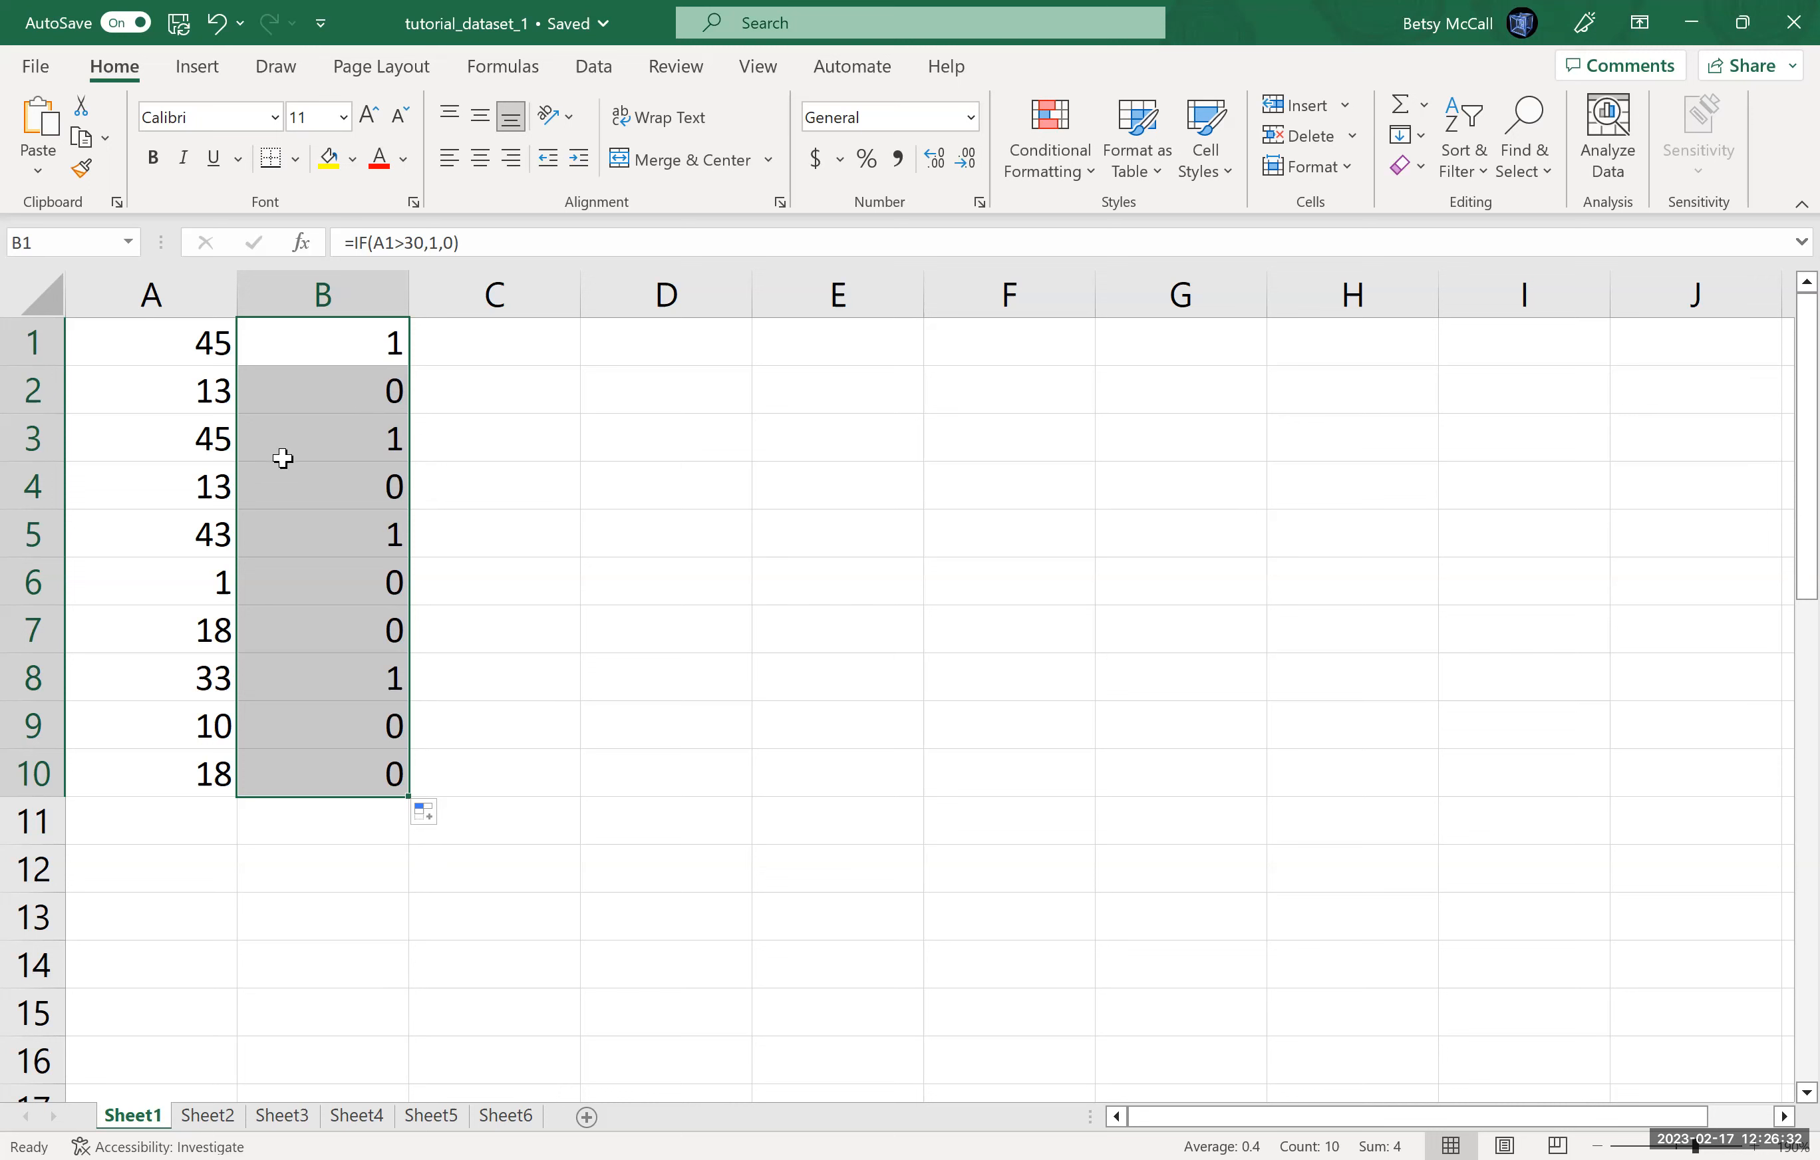
Step: Enter the label "count" in cell C11, one column over from the cell below the 1/0 values
{"action": "left_click", "coordinate": [267, 835]}
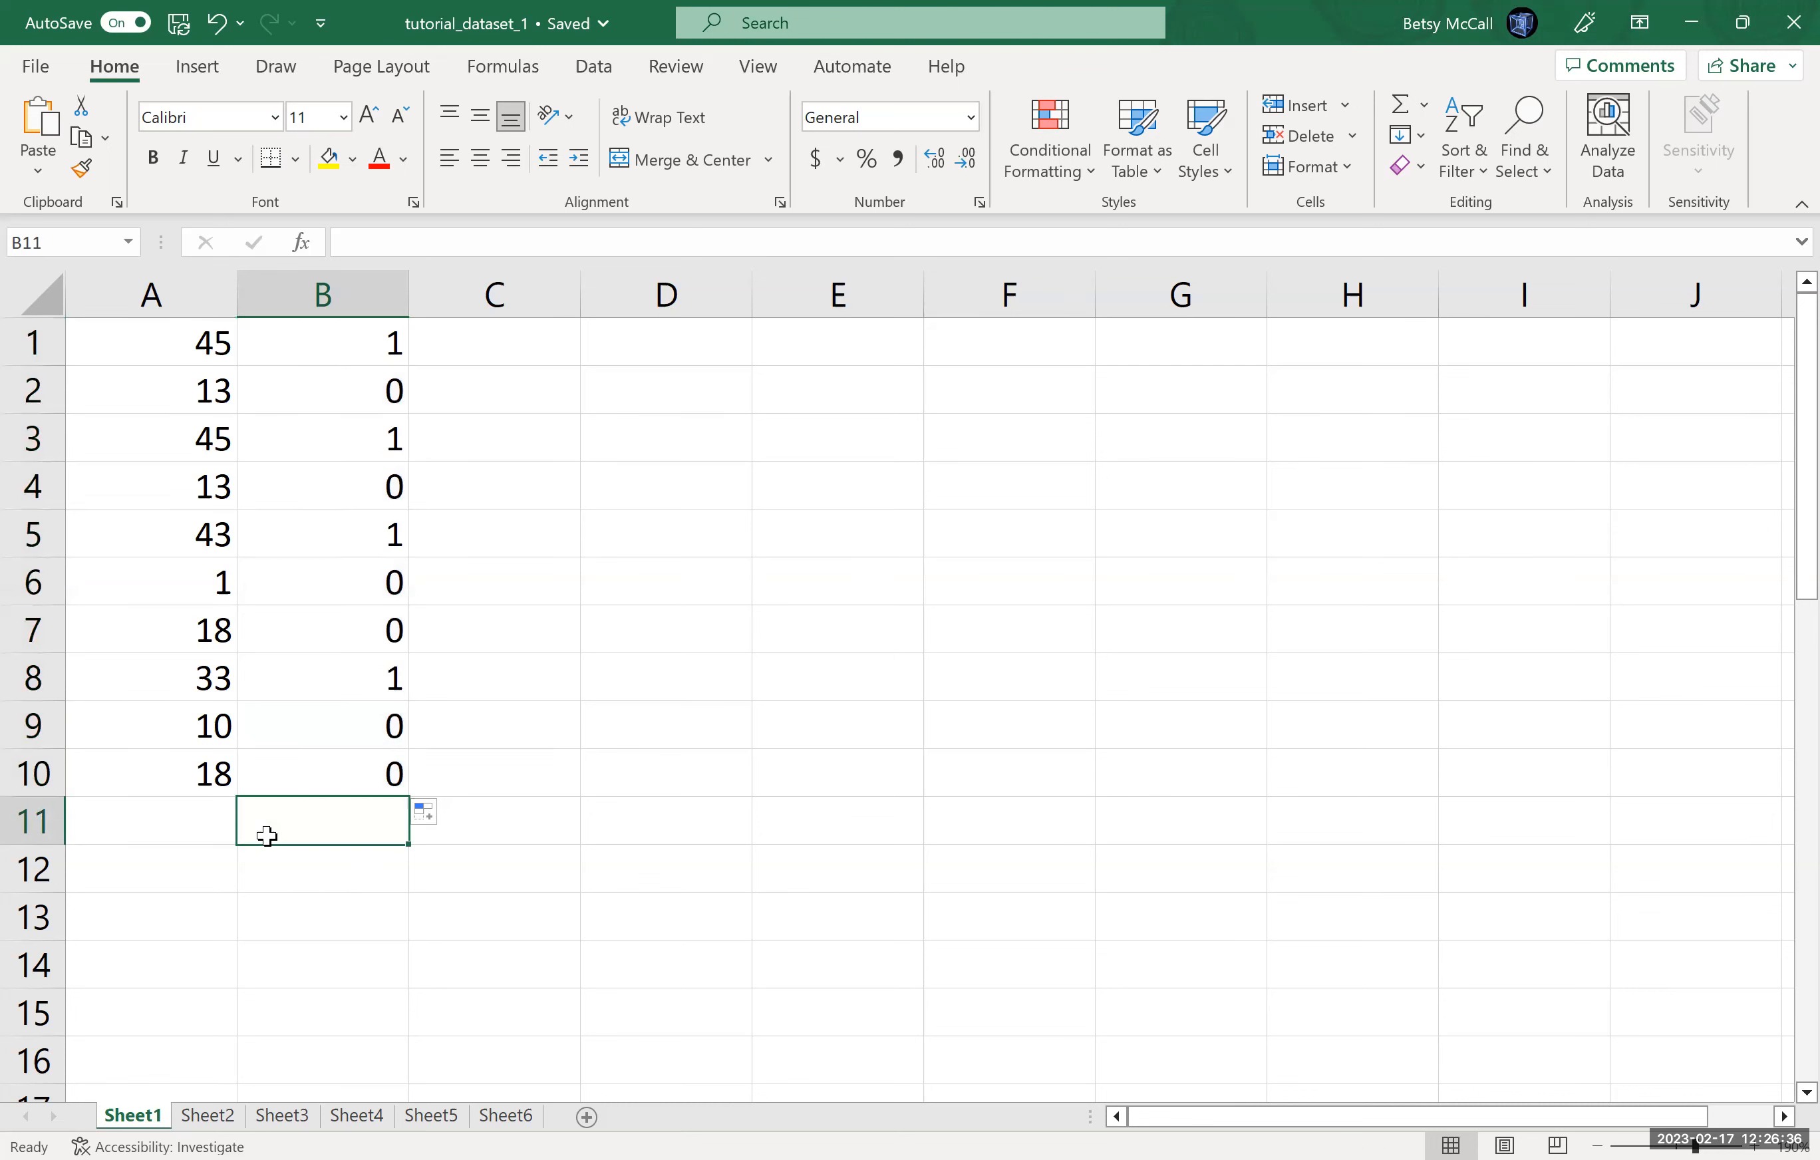
{"action": "key", "text": "Right"}
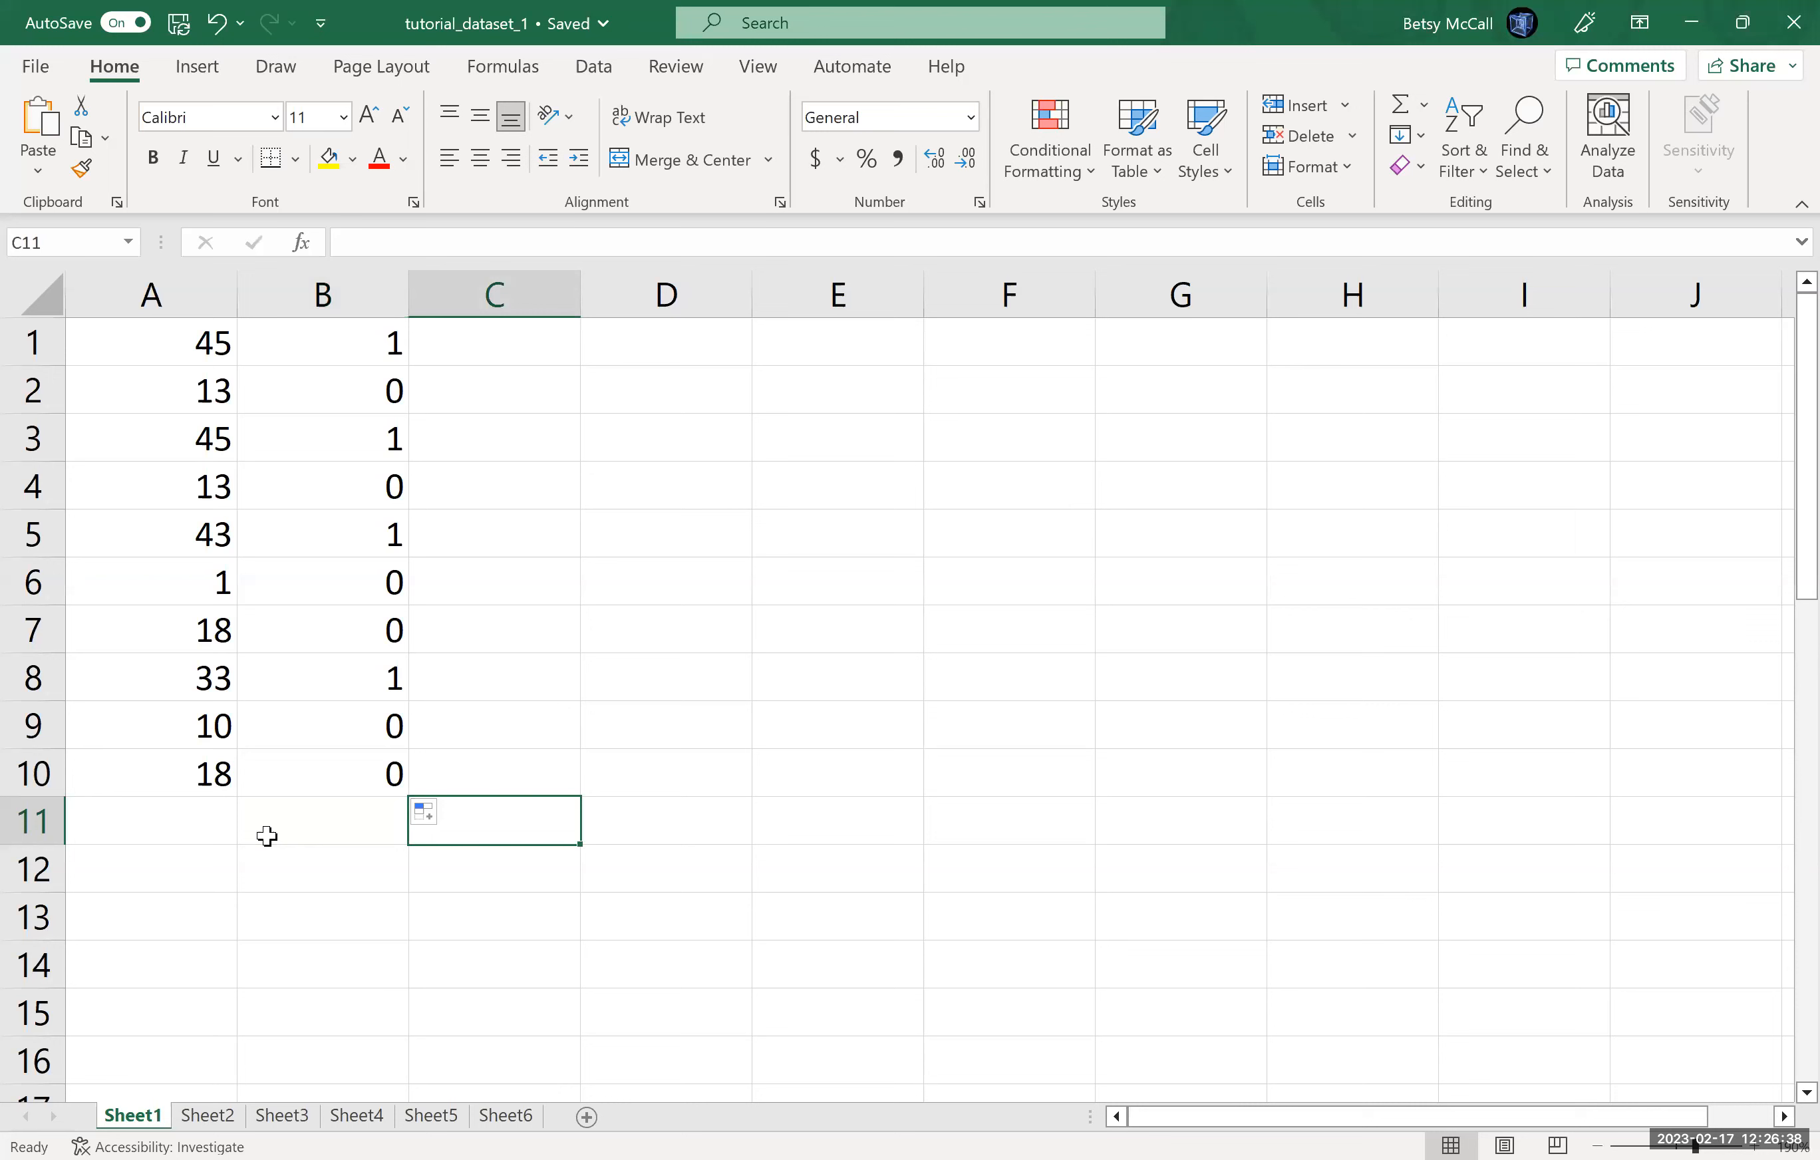
{"action": "type", "text": "count"}
Step: Total the 1/0 values in cell B11 with a SUM formula over the range B1:B10
{"action": "left_click", "coordinate": [267, 835]}
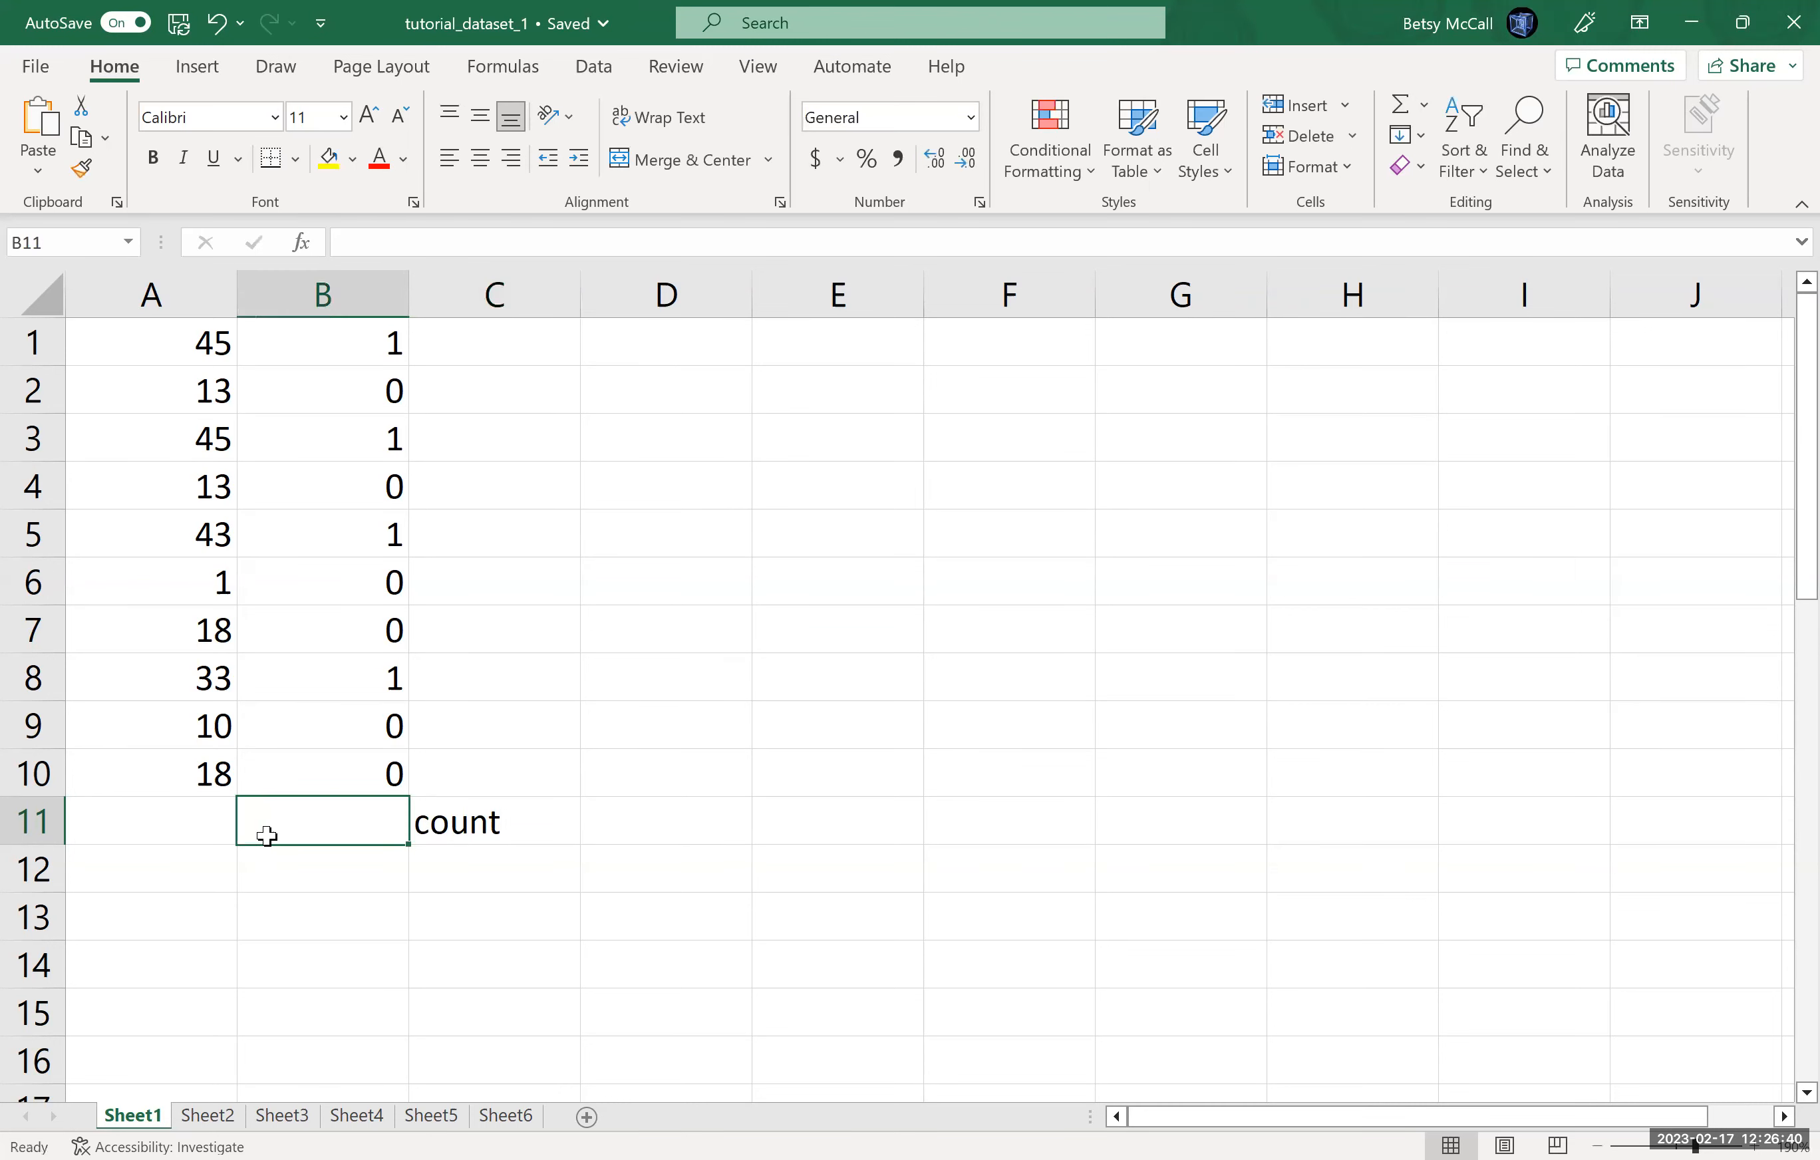
{"action": "type", "text": "="}
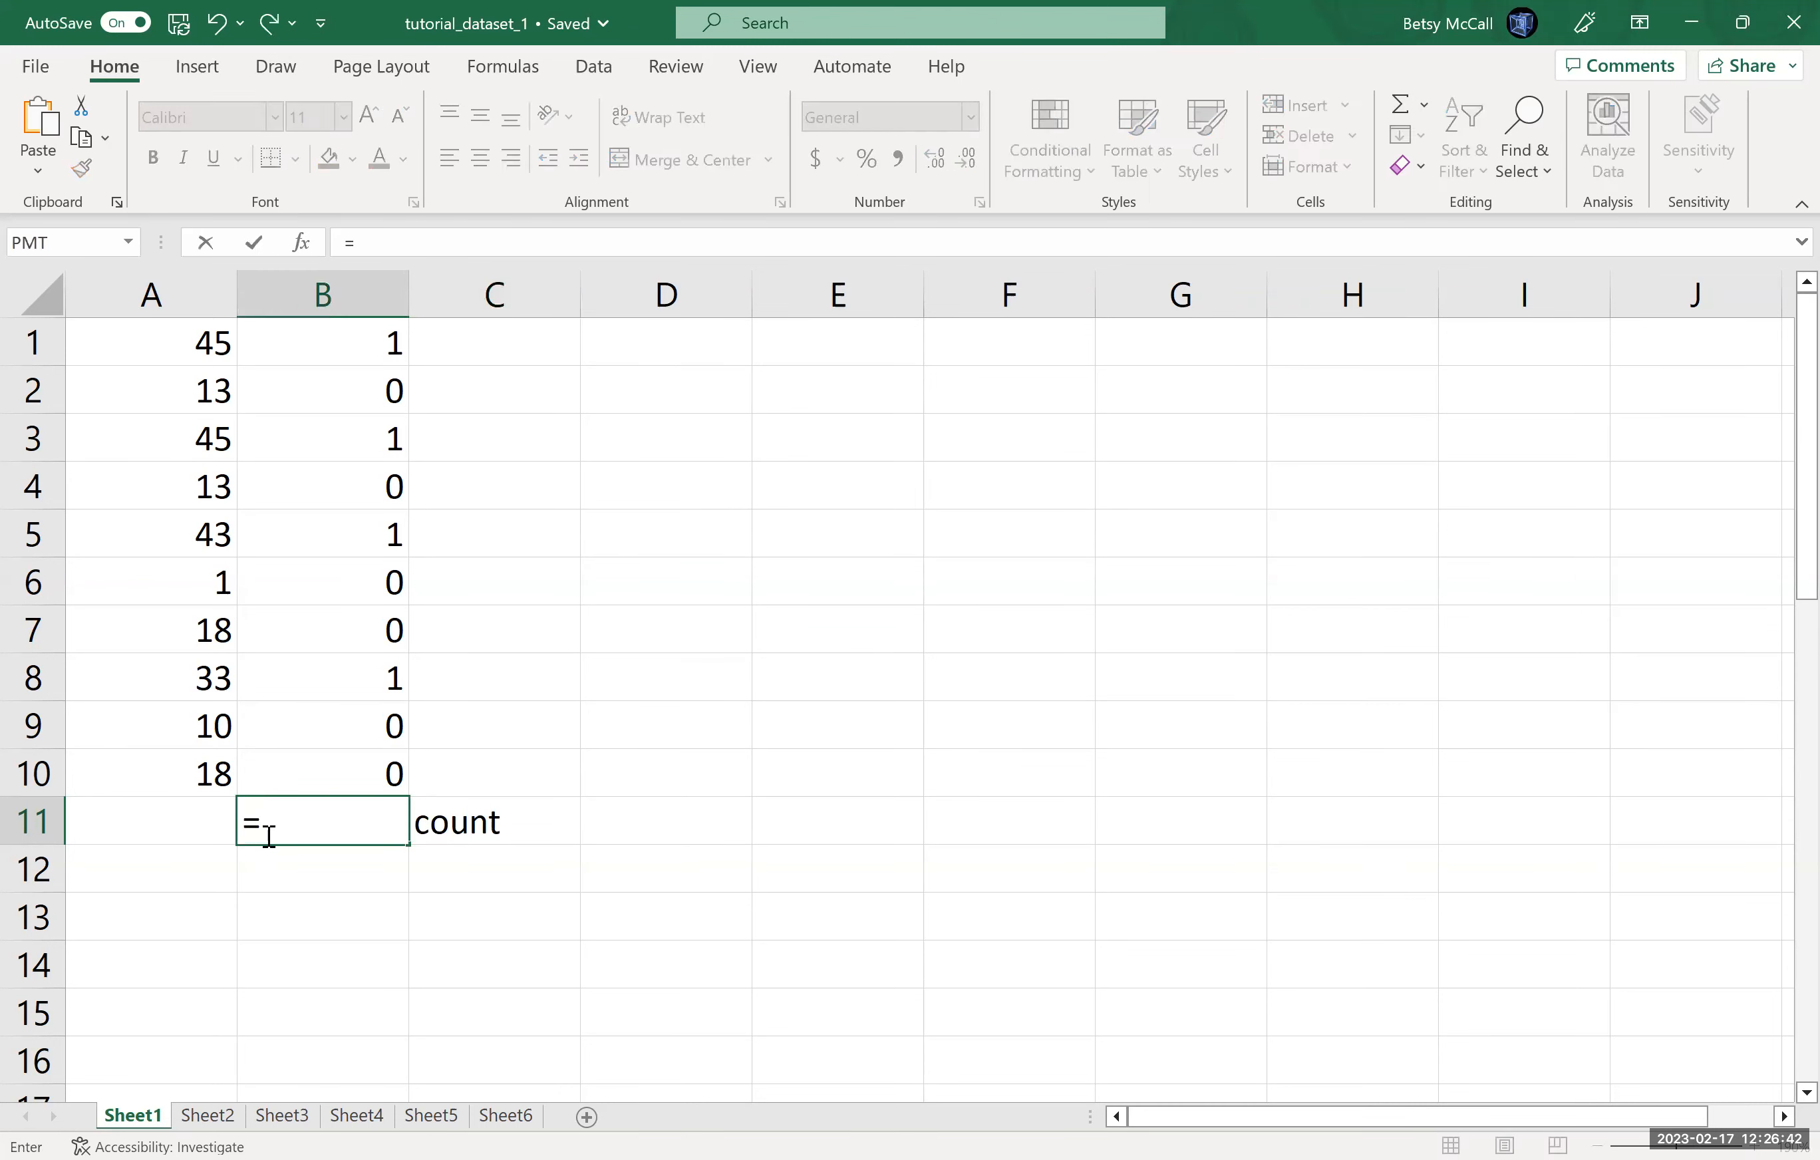
{"action": "type", "text": "SUM("}
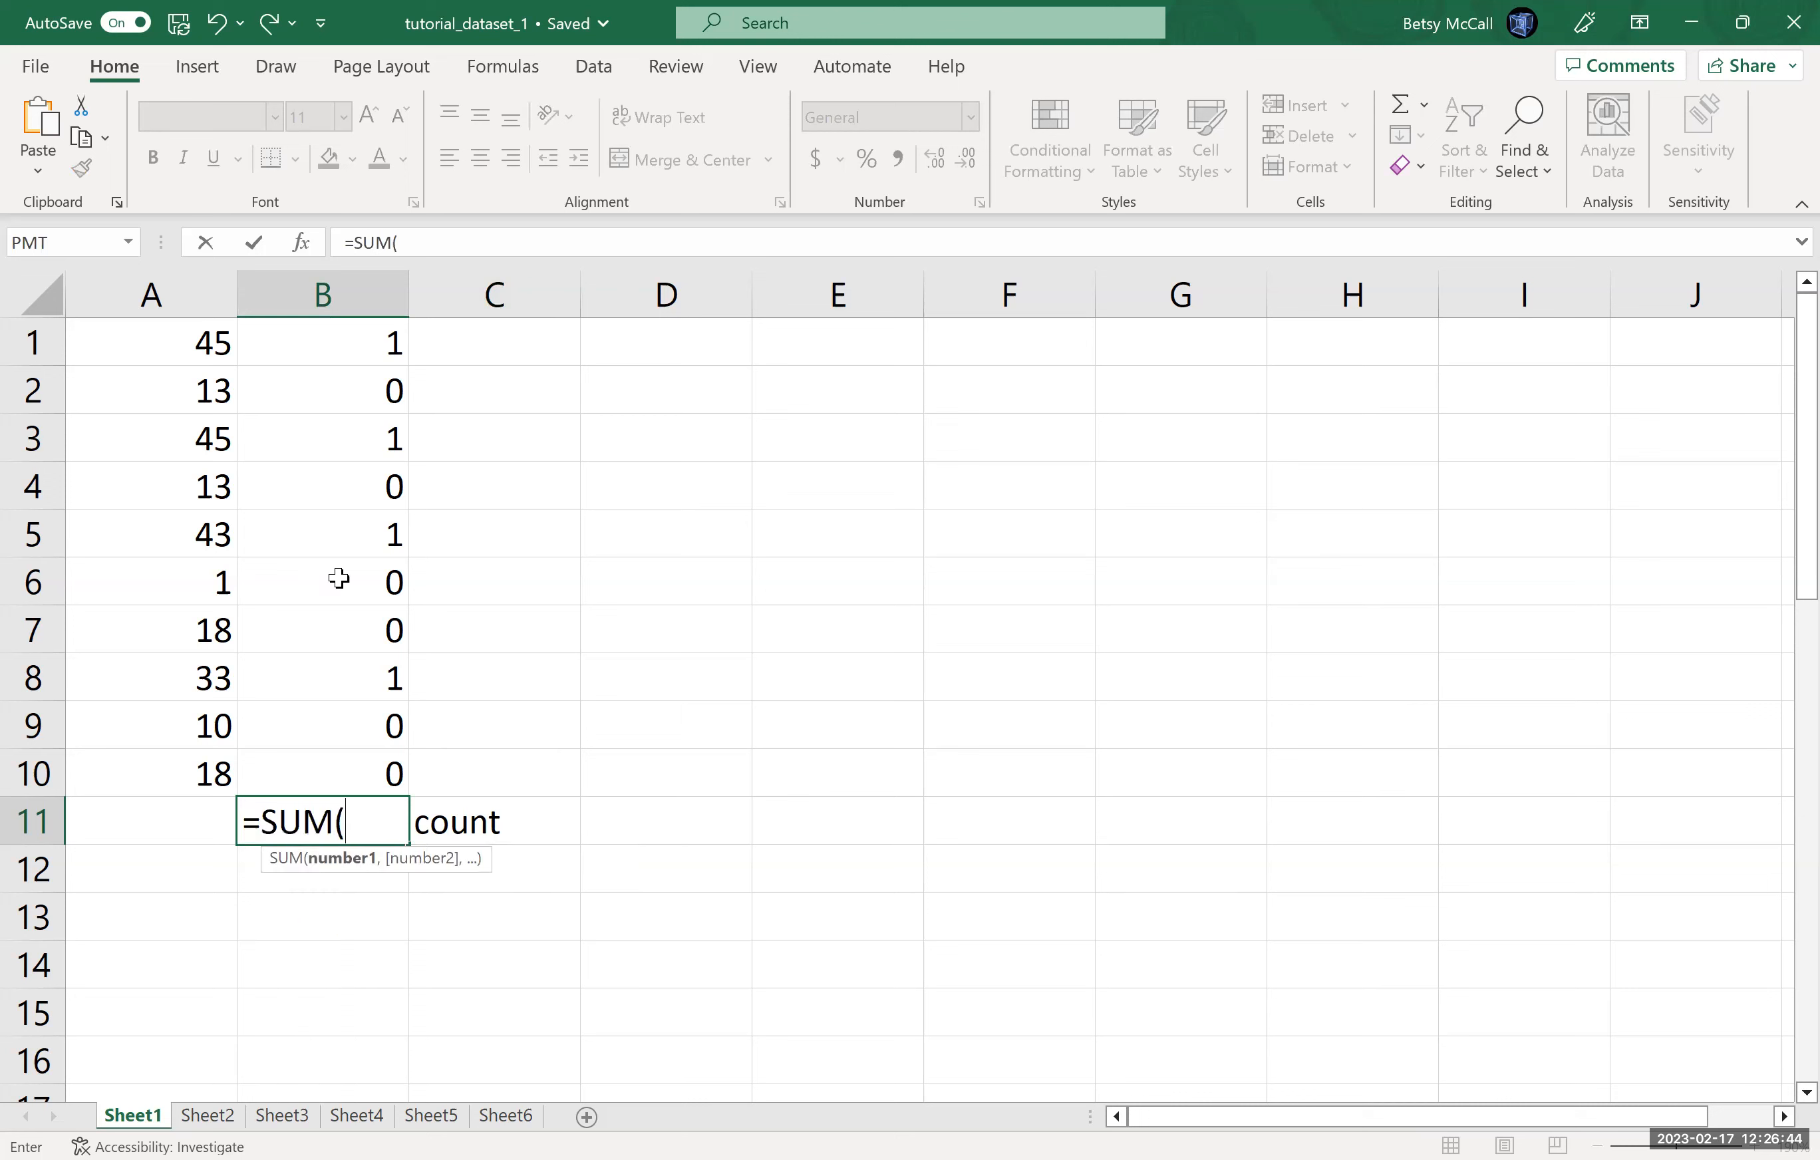
{"action": "left_click", "coordinate": [374, 360]}
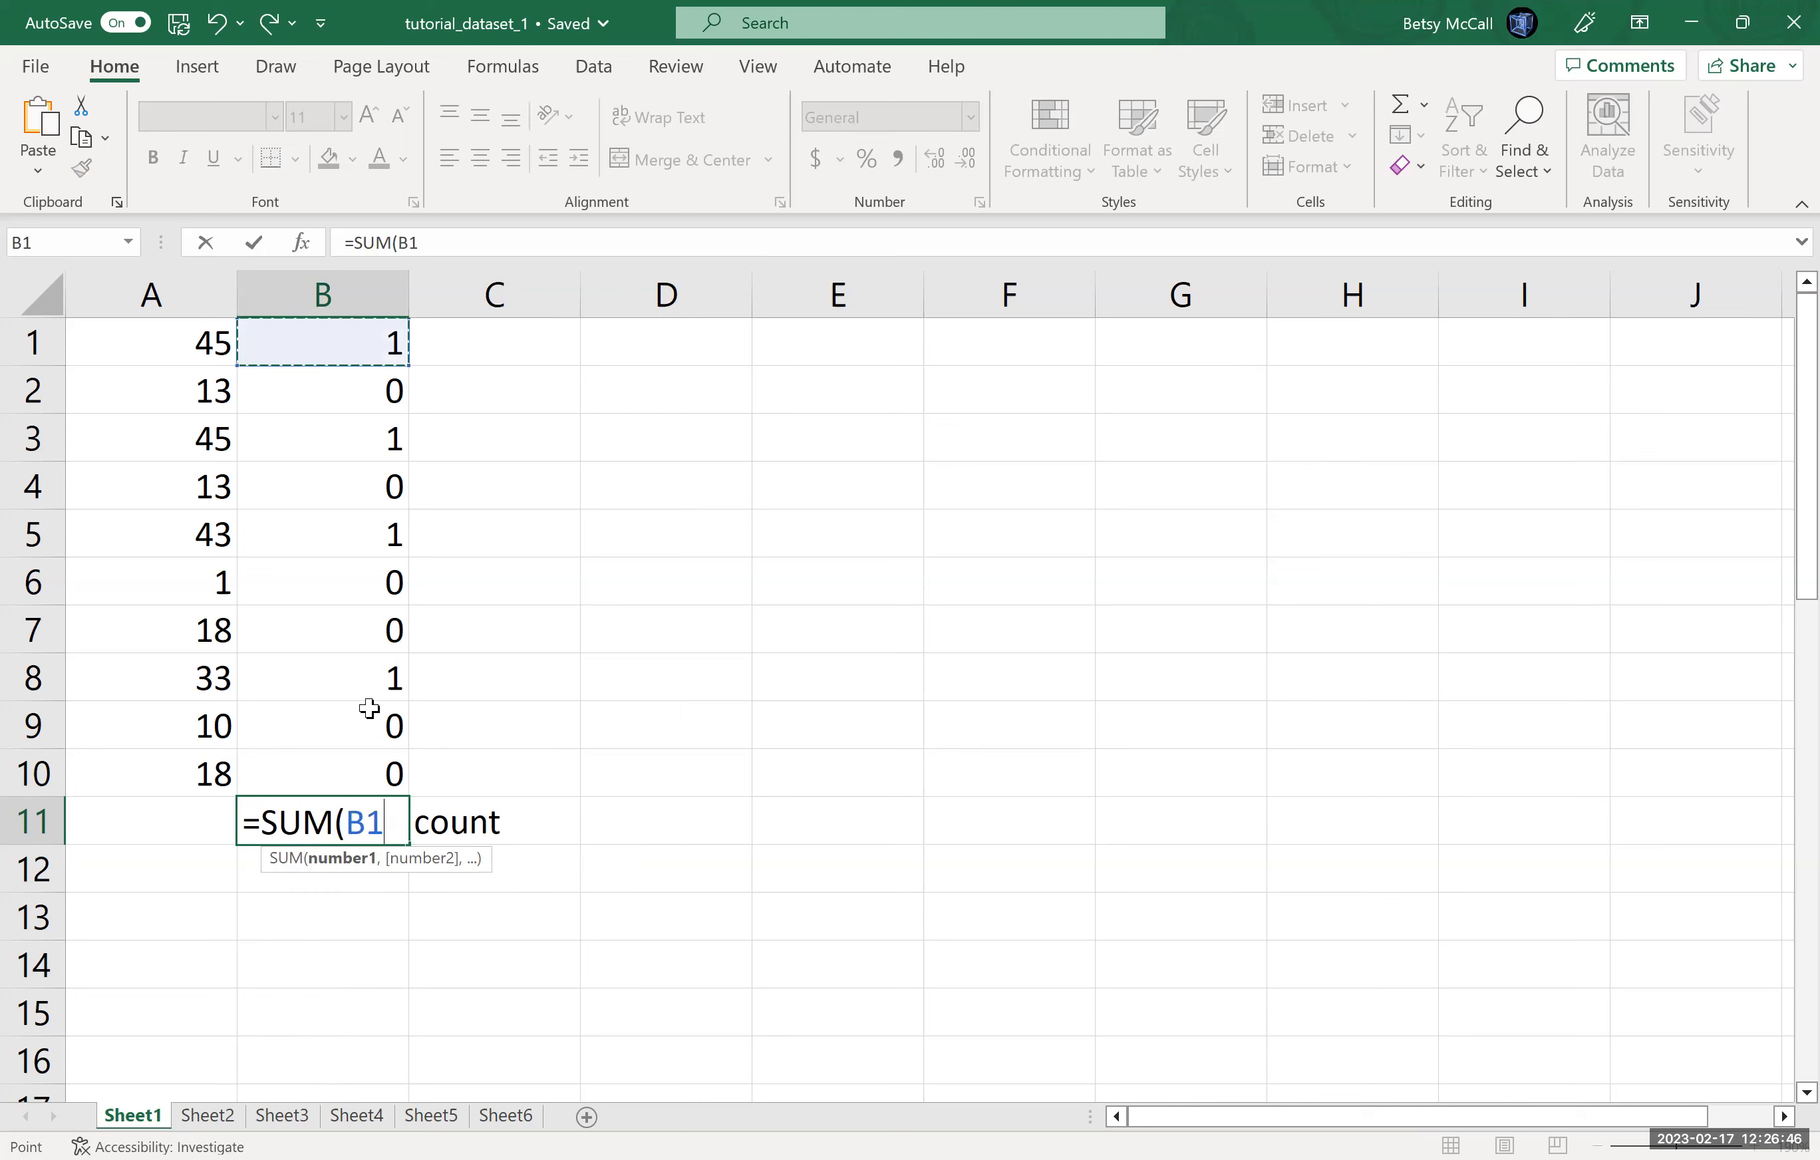
{"action": "left_click", "coordinate": [369, 766], "text": "shift"}
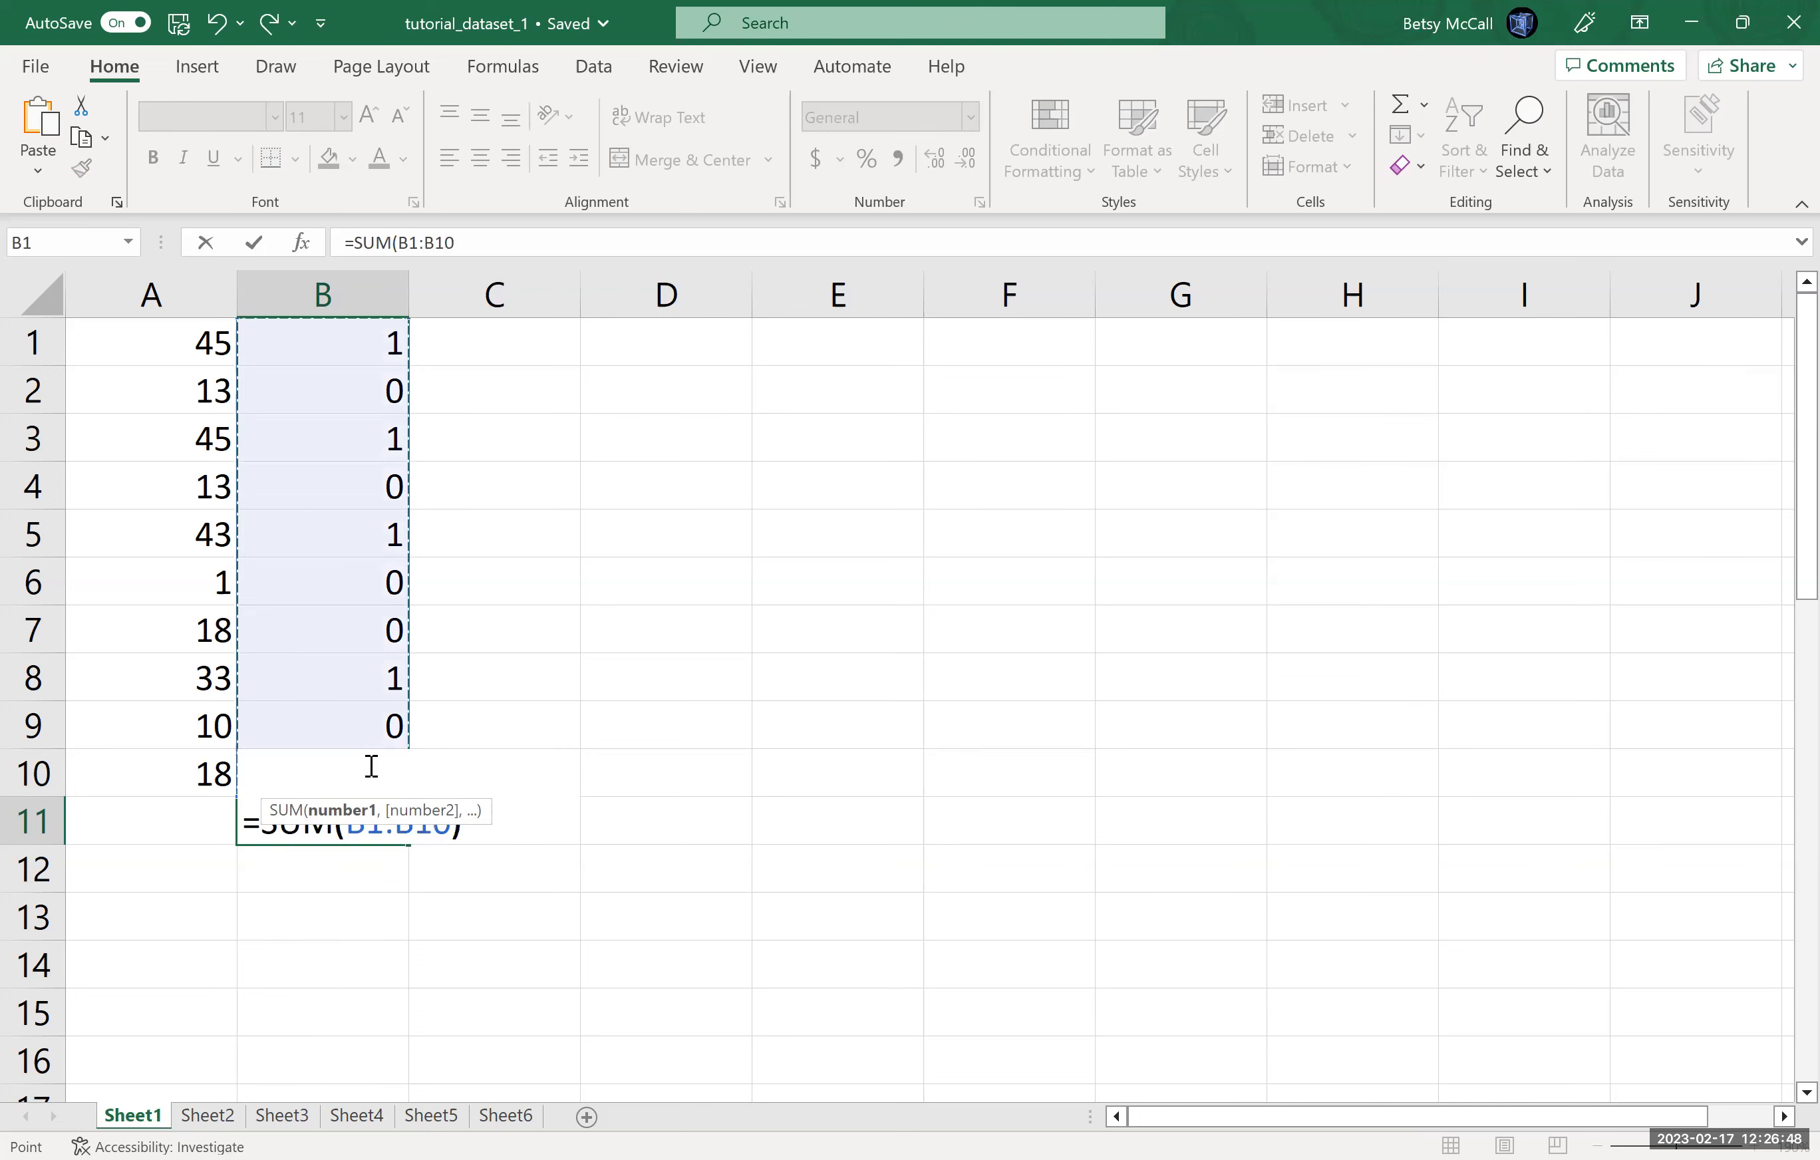
{"action": "key", "text": "Return"}
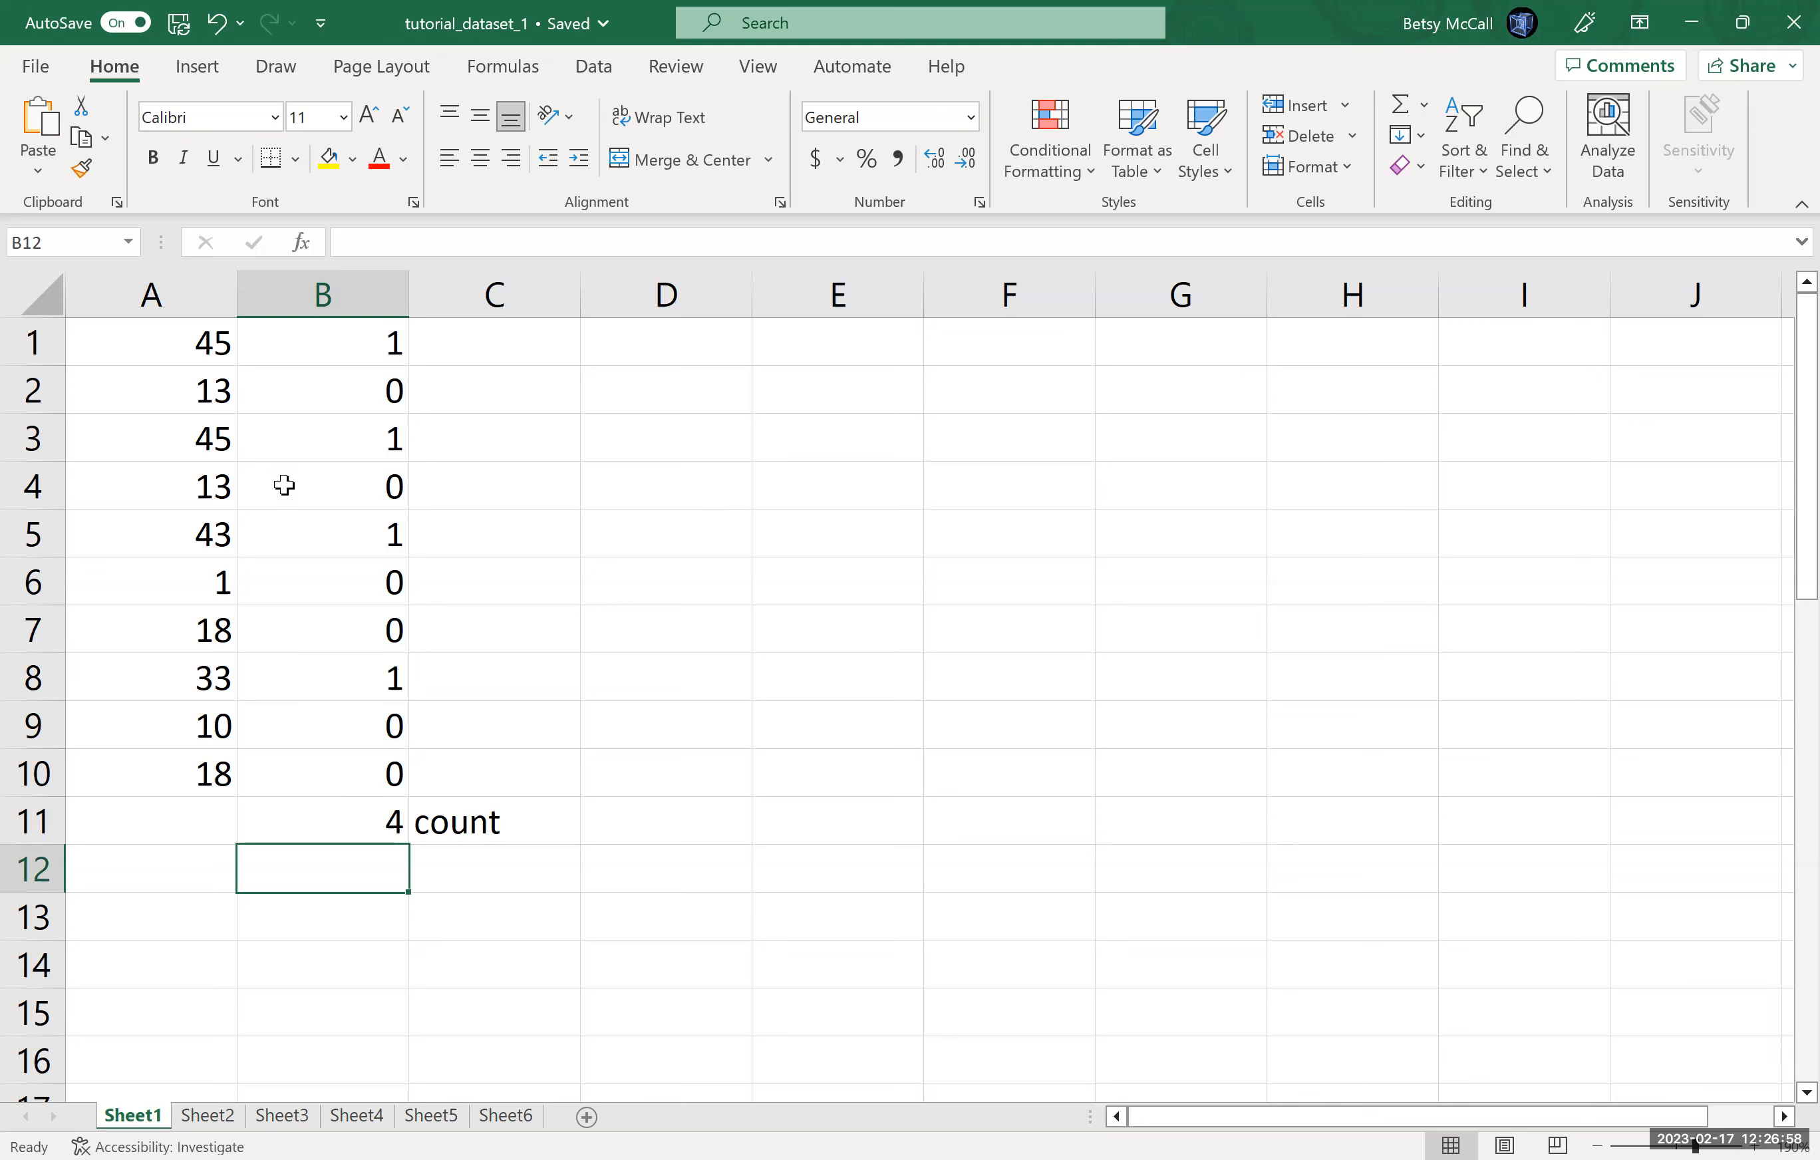
Step: Try the comparison operators >=, =, < and <= in B1's IF test, and restore it to A1>30
{"action": "left_click", "coordinate": [327, 336]}
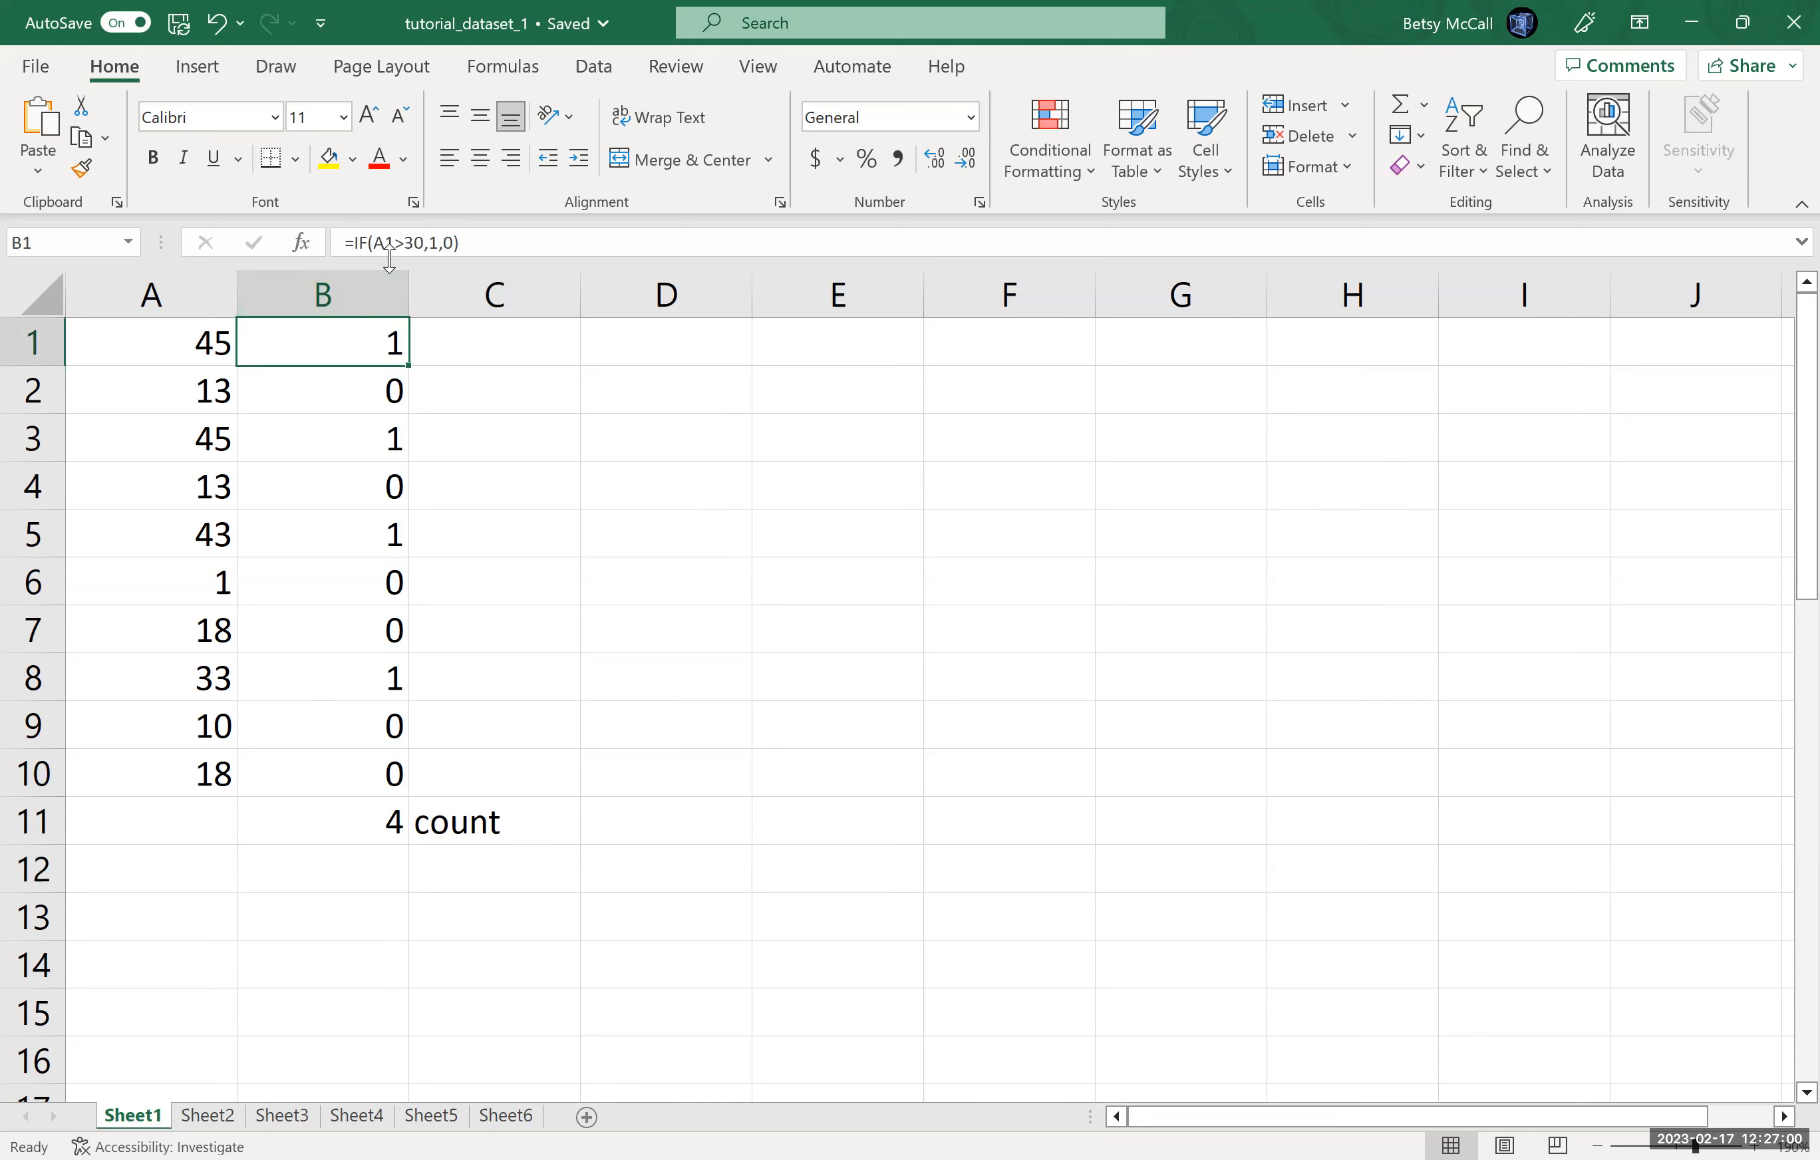
{"action": "double_click", "coordinate": [372, 344]}
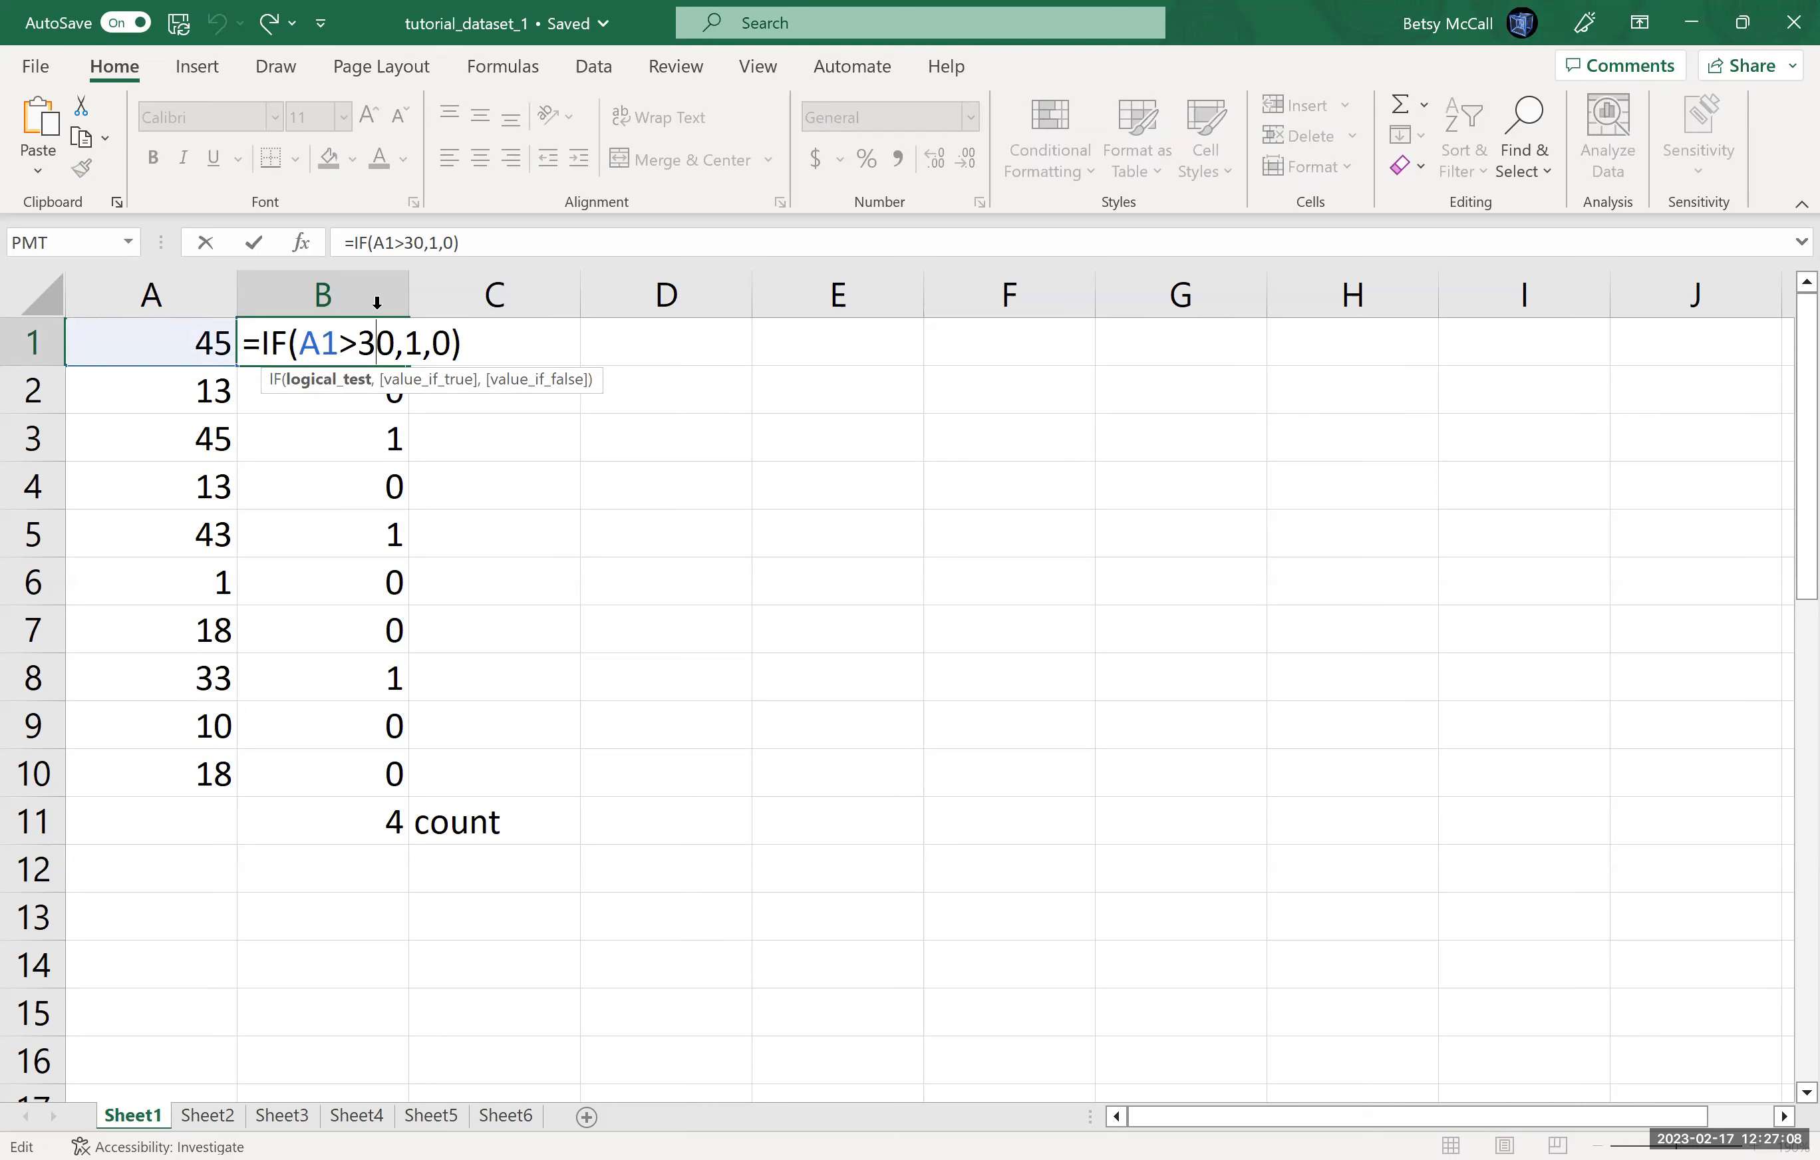
{"action": "left_click", "coordinate": [361, 353]}
{"action": "type", "text": "="}
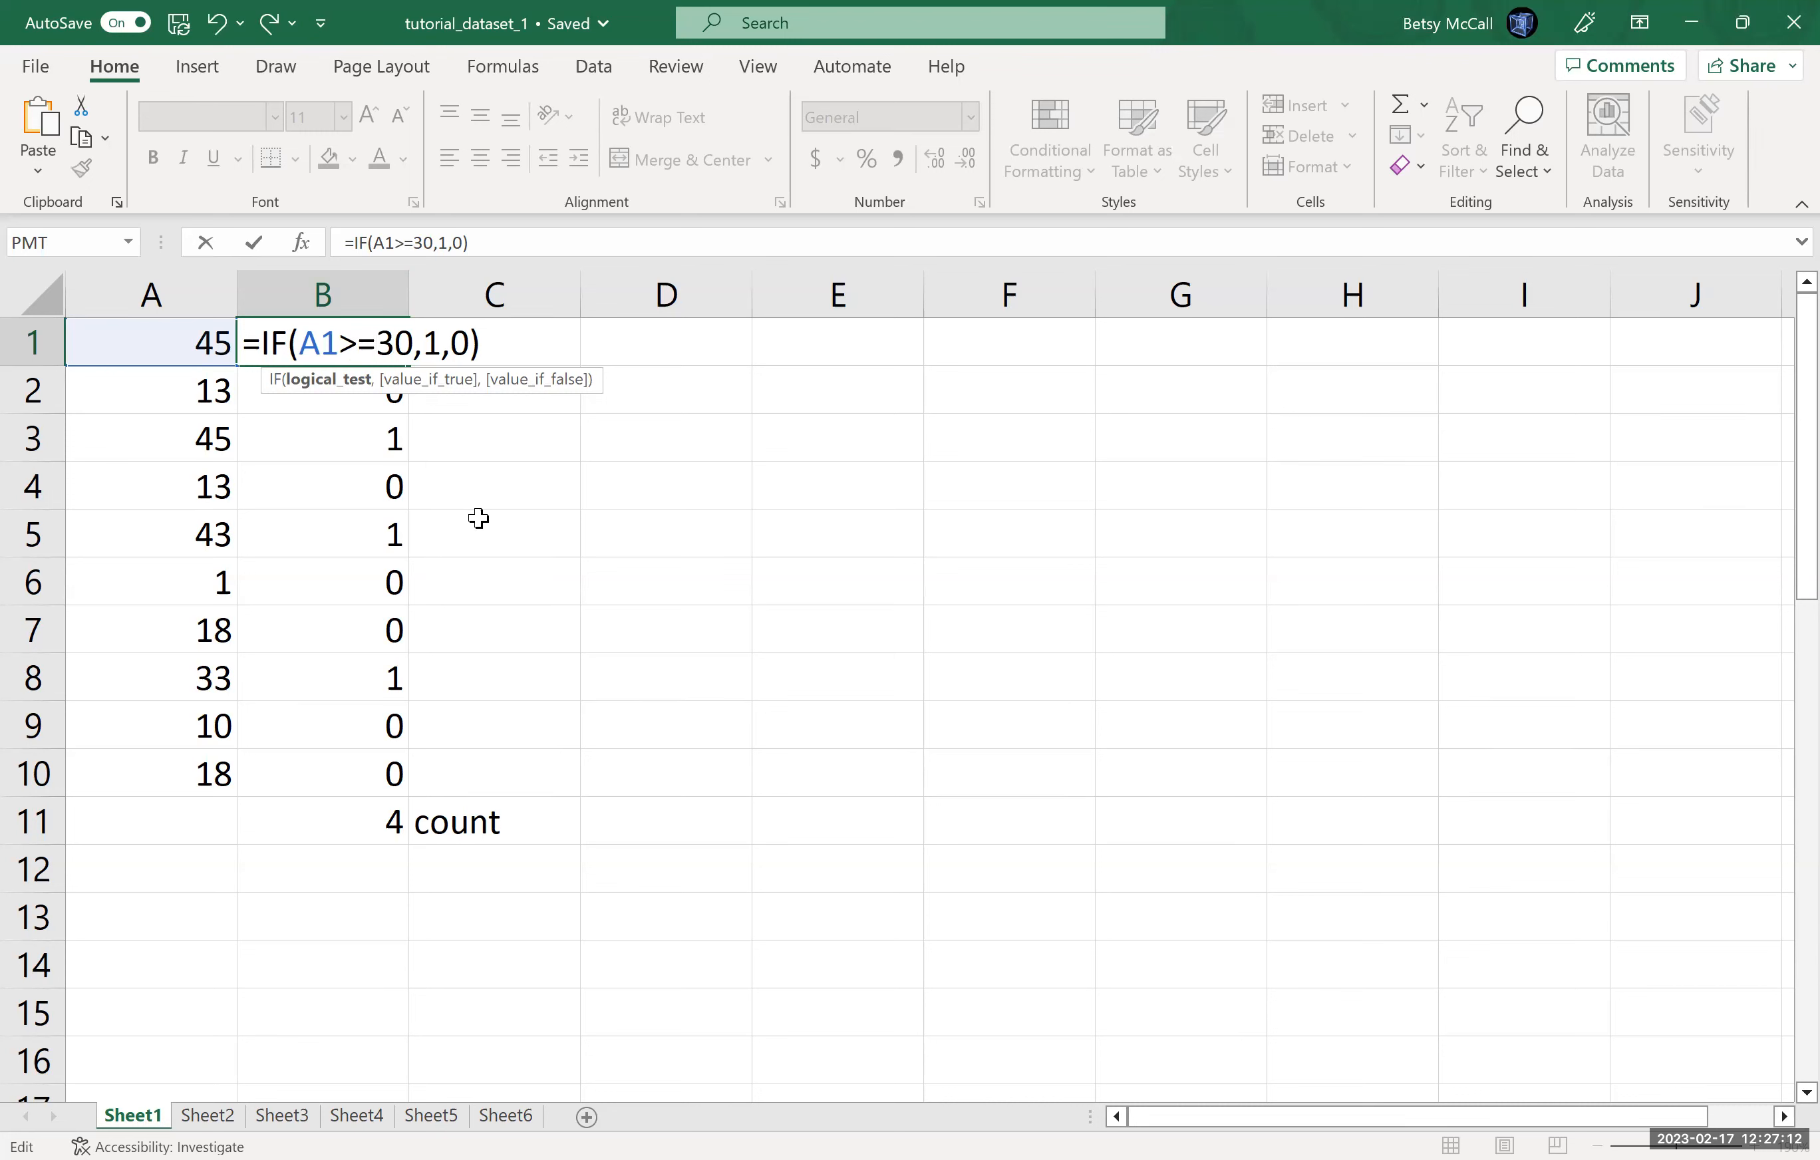
{"action": "key", "text": "BackSpace"}
{"action": "key", "text": "BackSpace"}
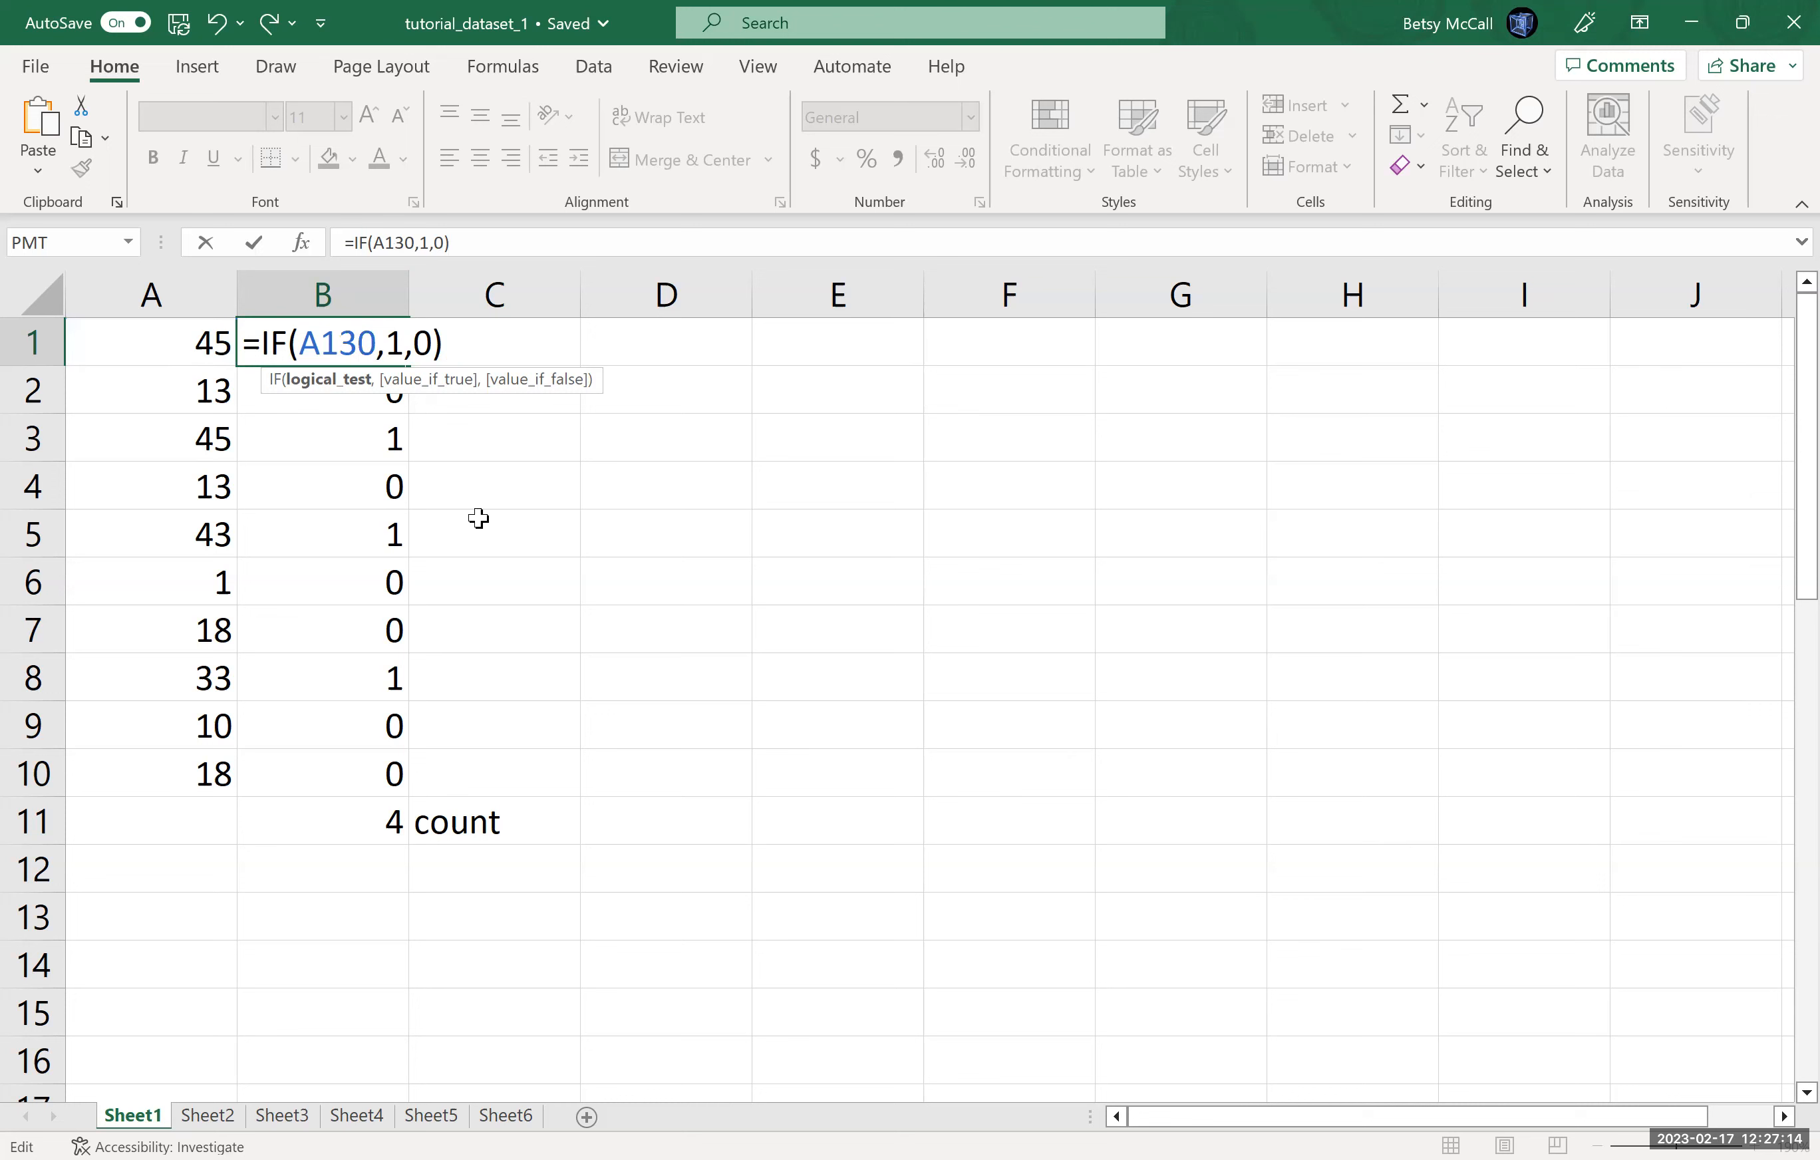
{"action": "type", "text": "="}
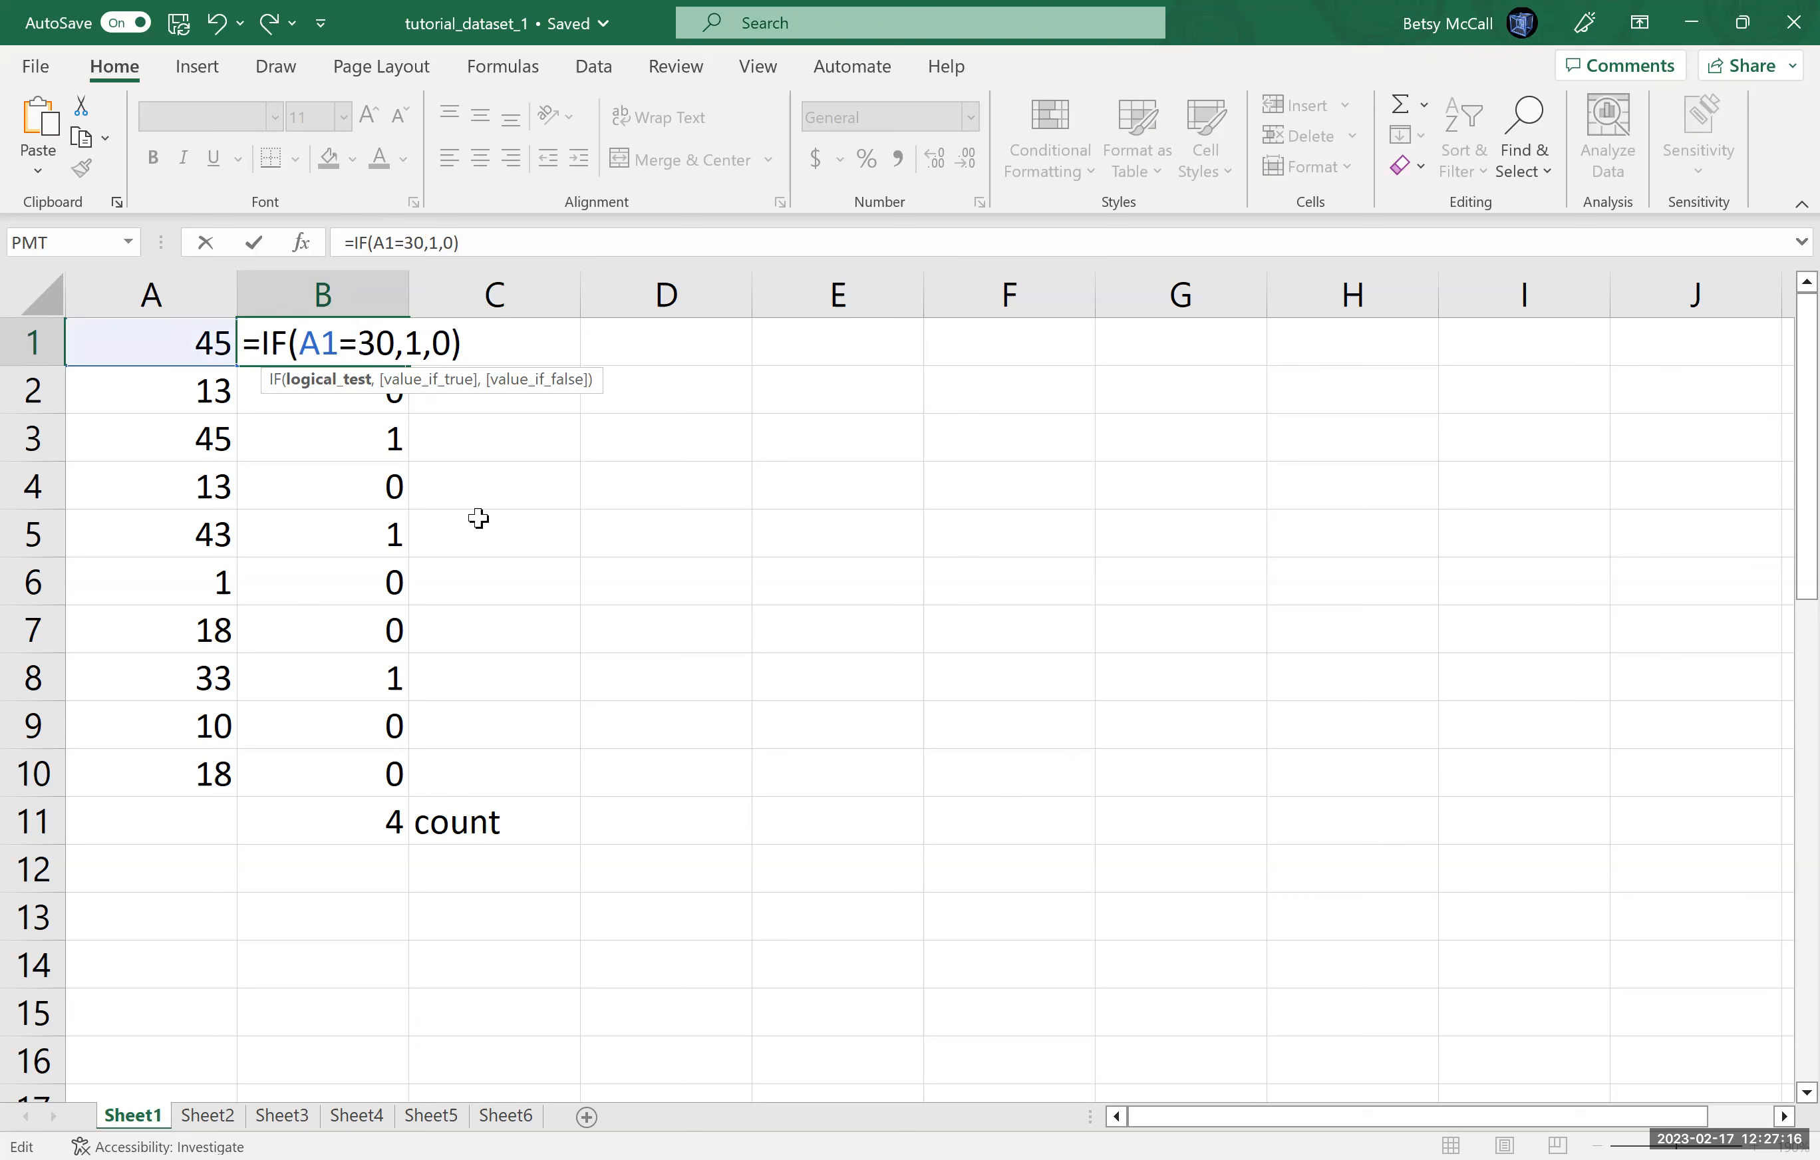
{"action": "key", "text": "BackSpace"}
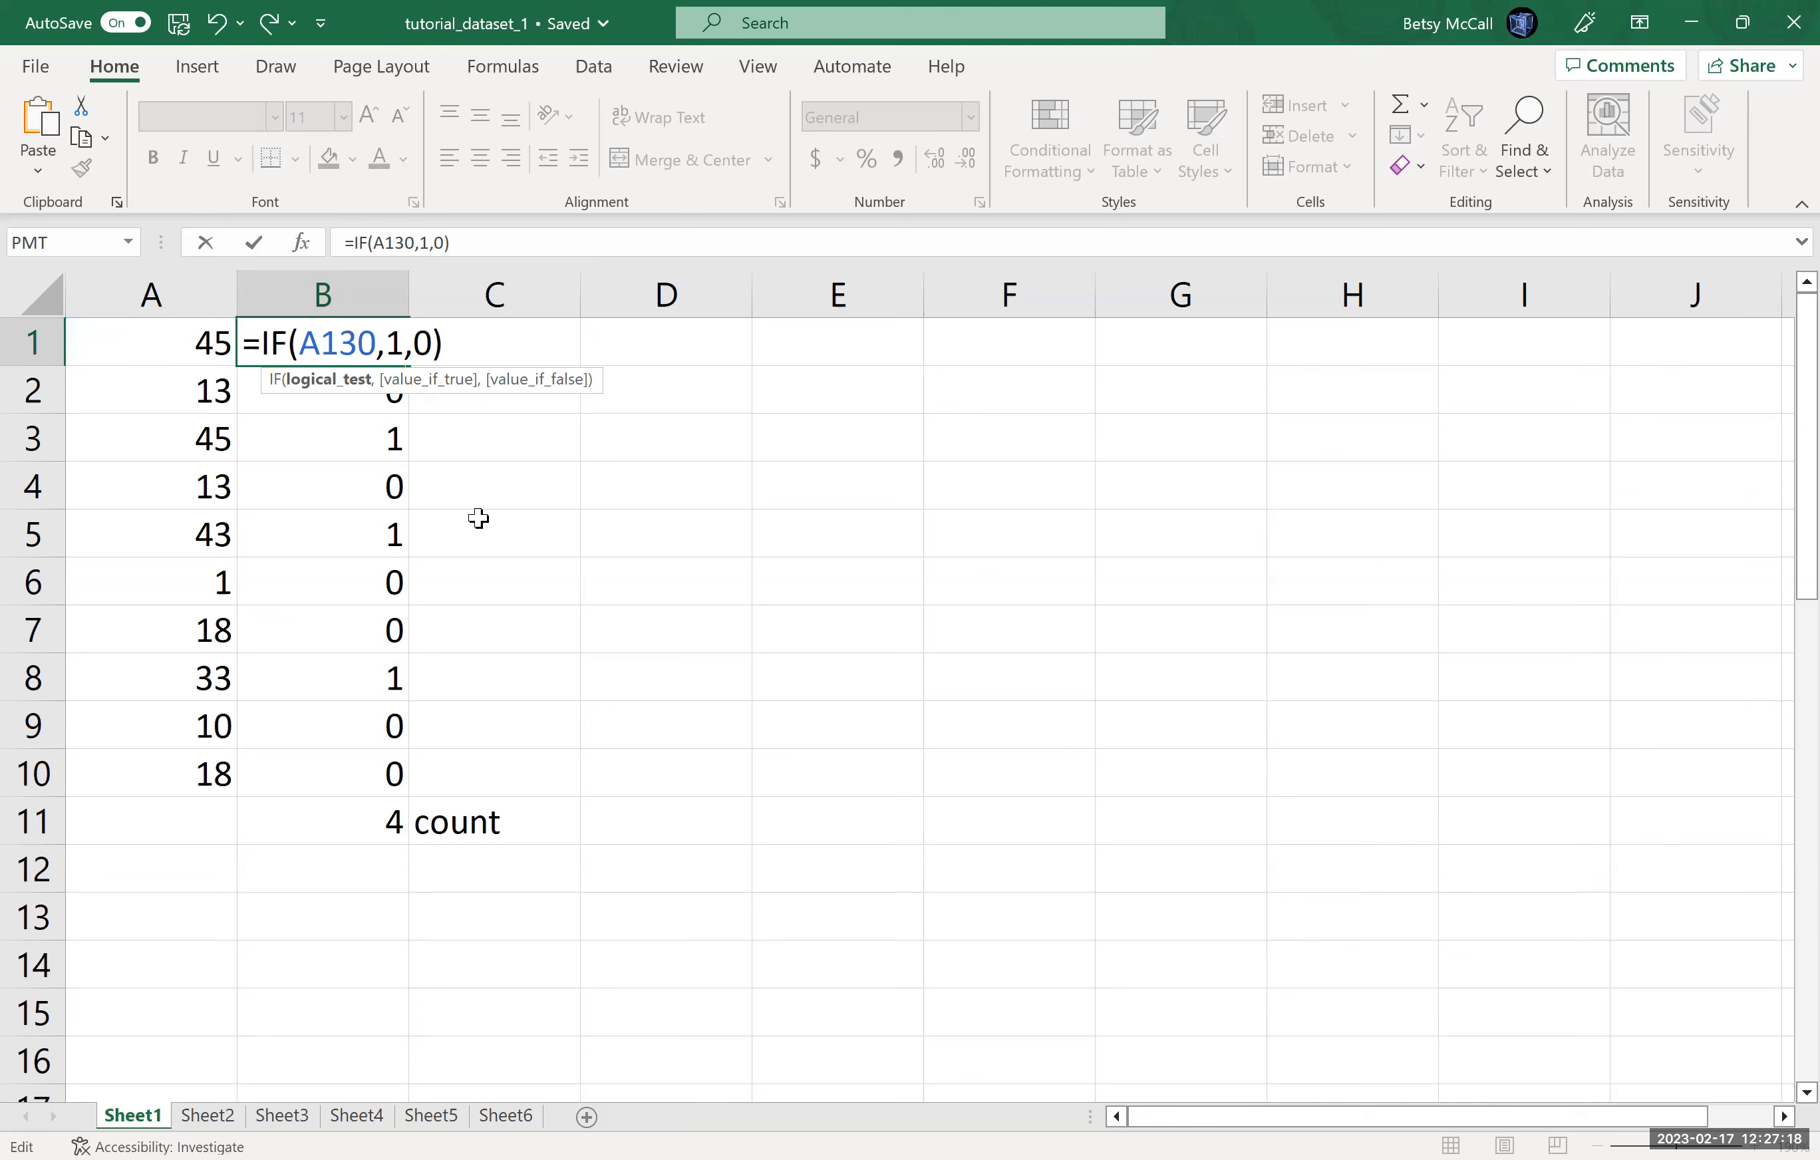
{"action": "type", "text": "<"}
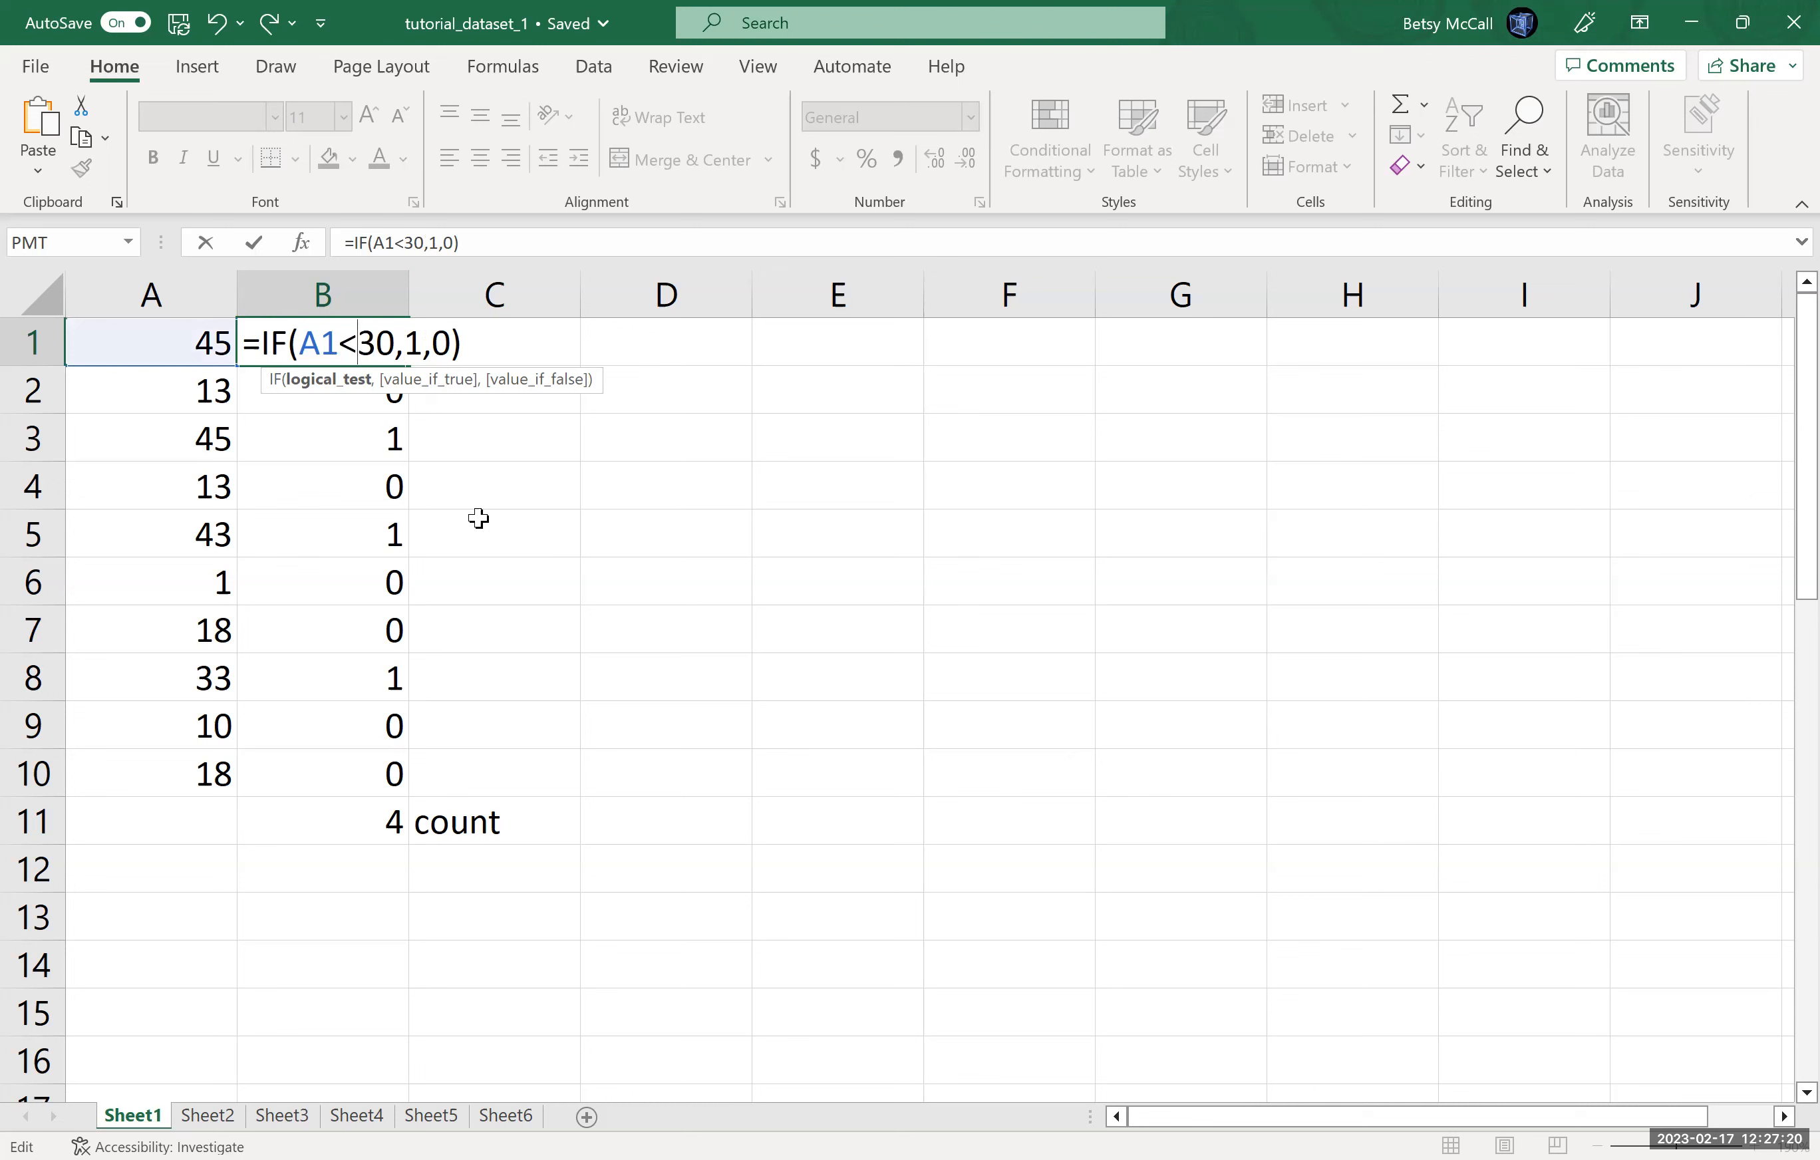
{"action": "type", "text": "="}
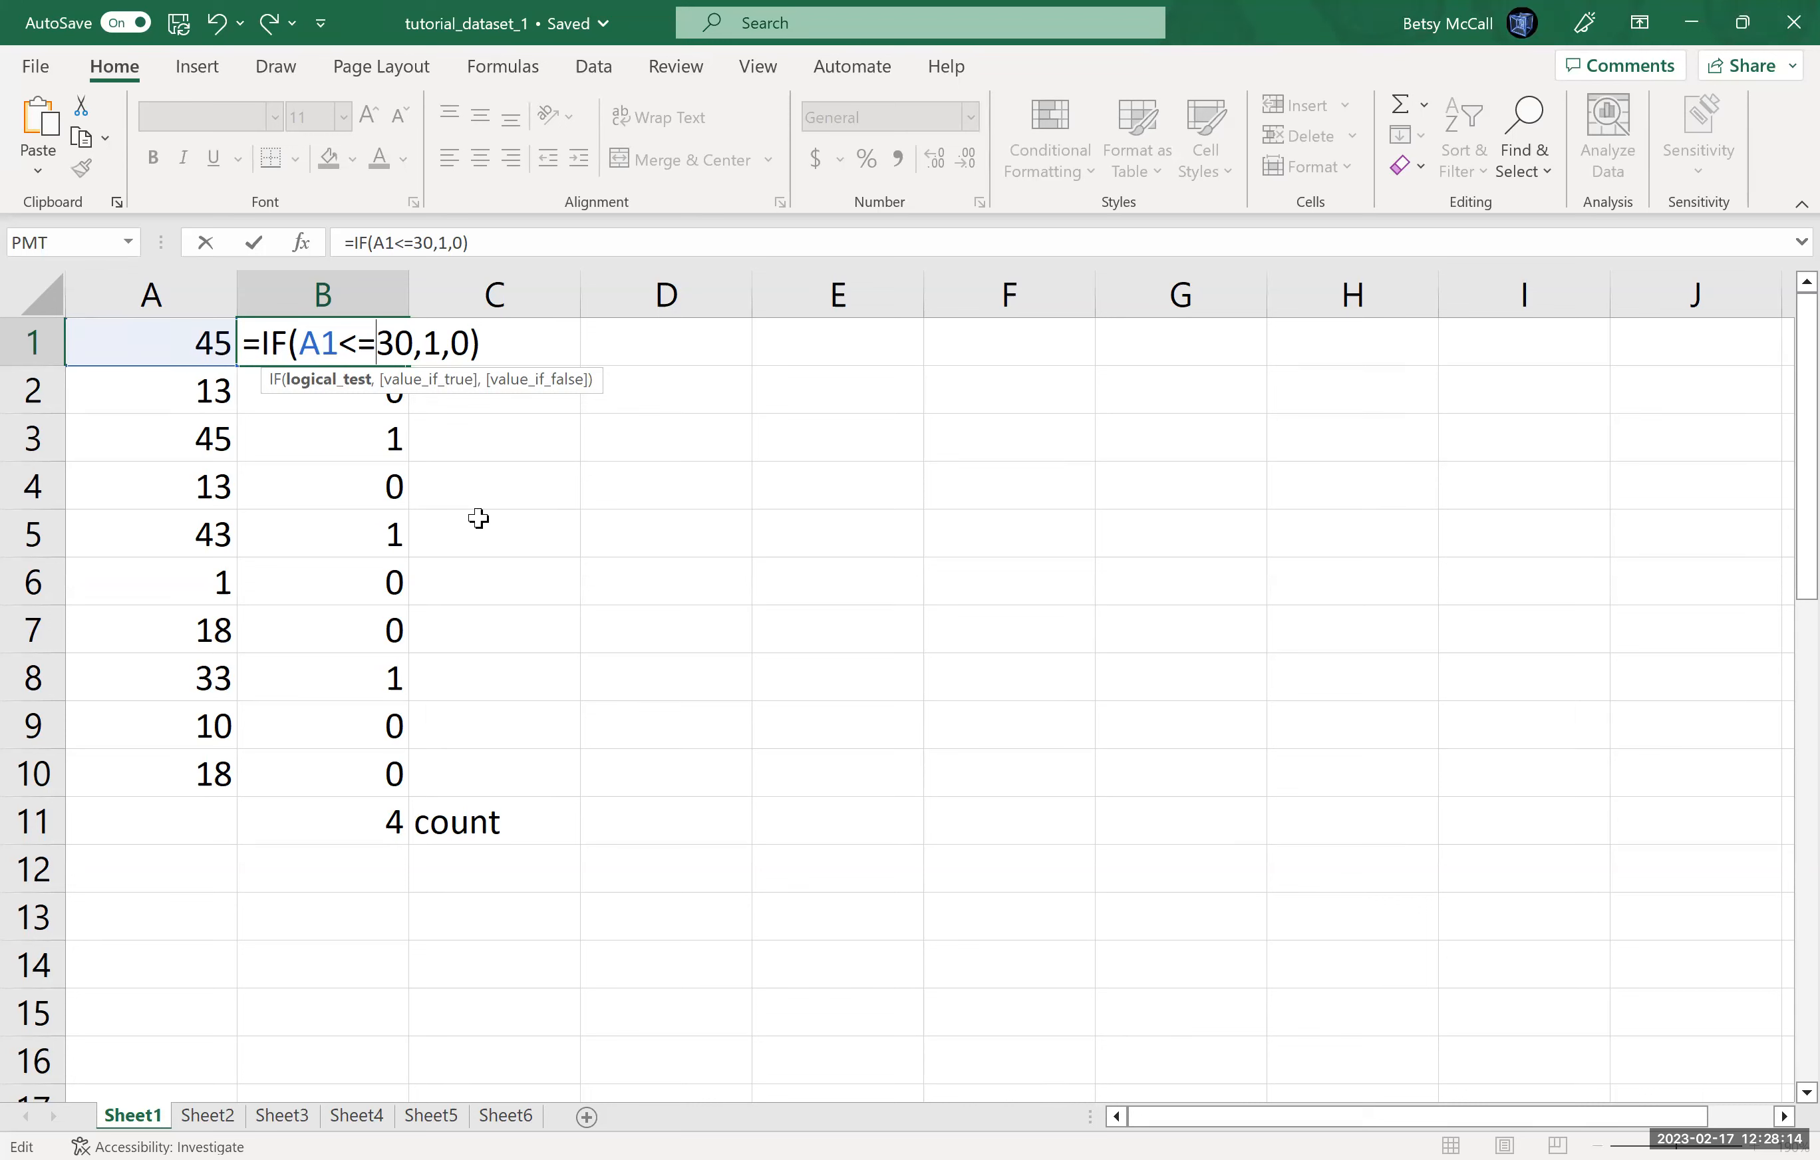
{"action": "key", "text": "BackSpace"}
{"action": "key", "text": "BackSpace"}
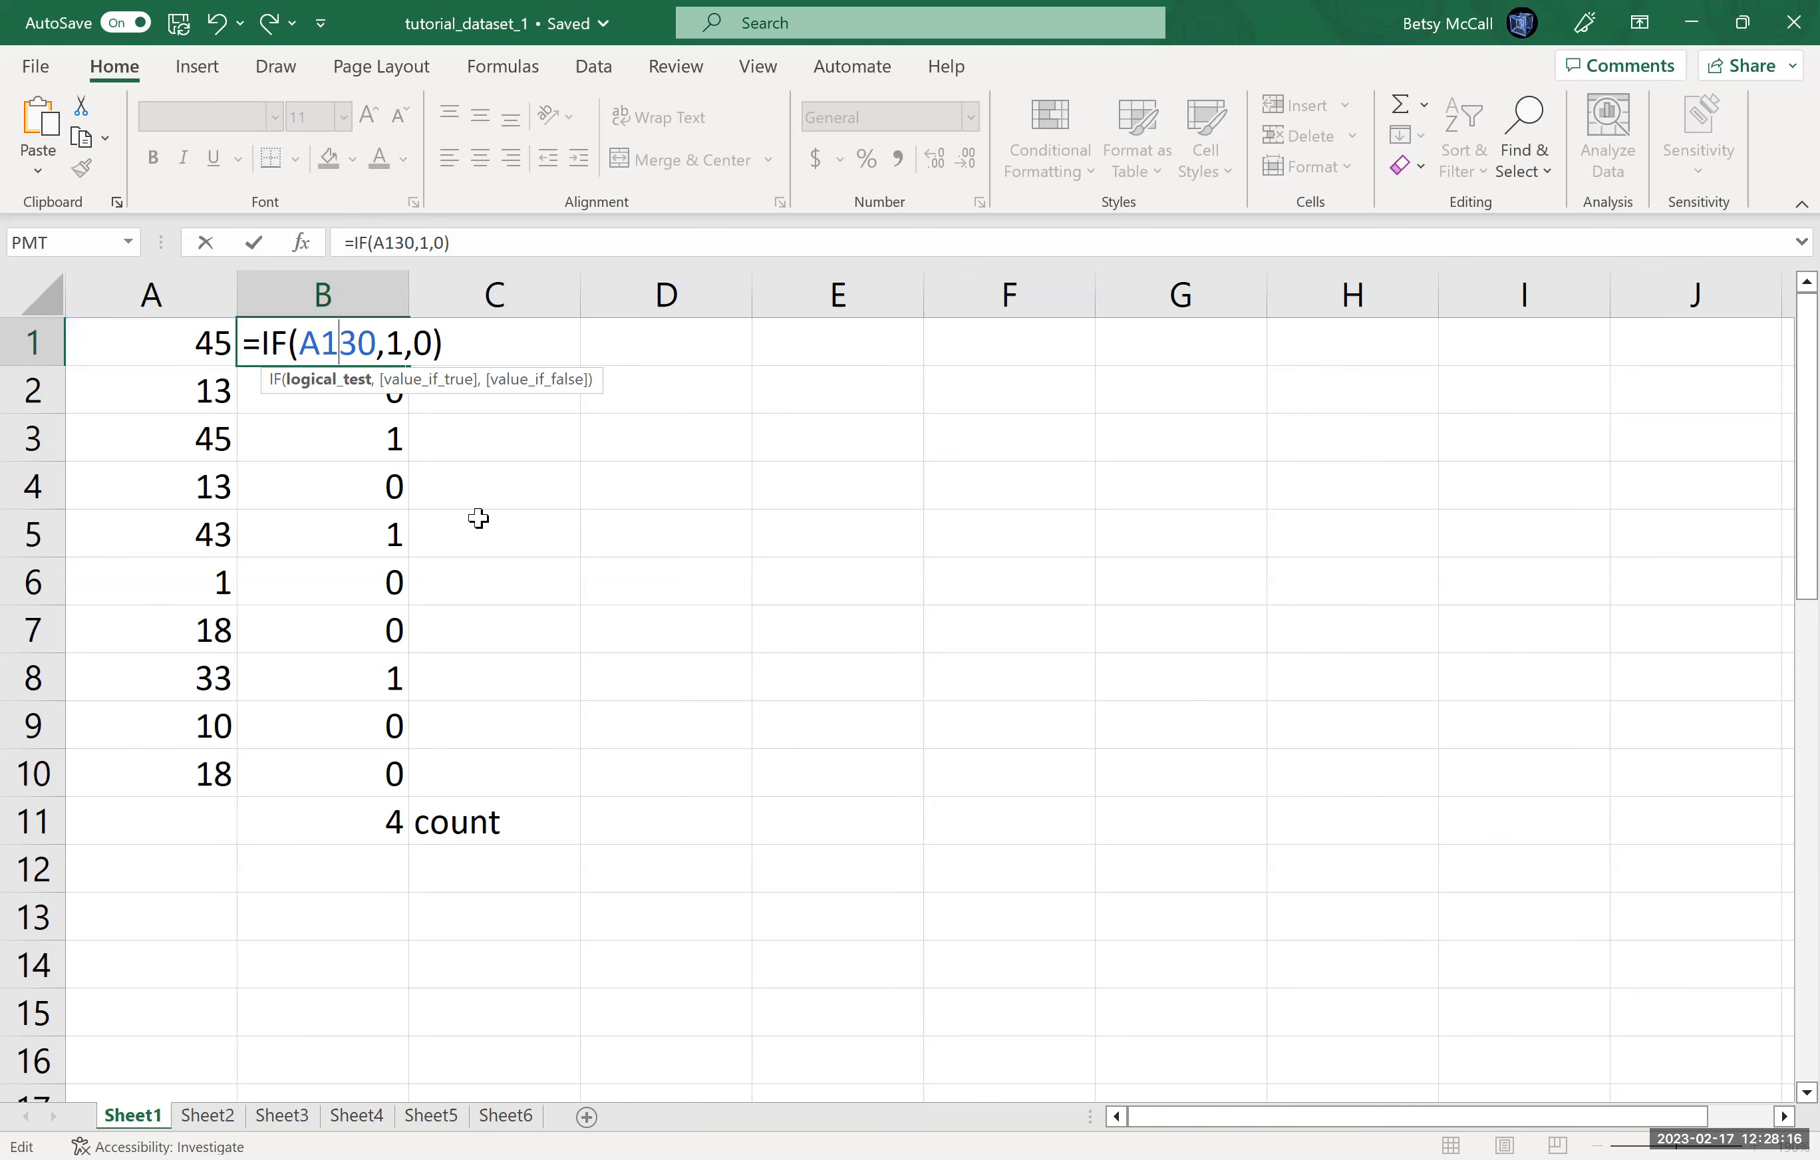
{"action": "type", "text": ">"}
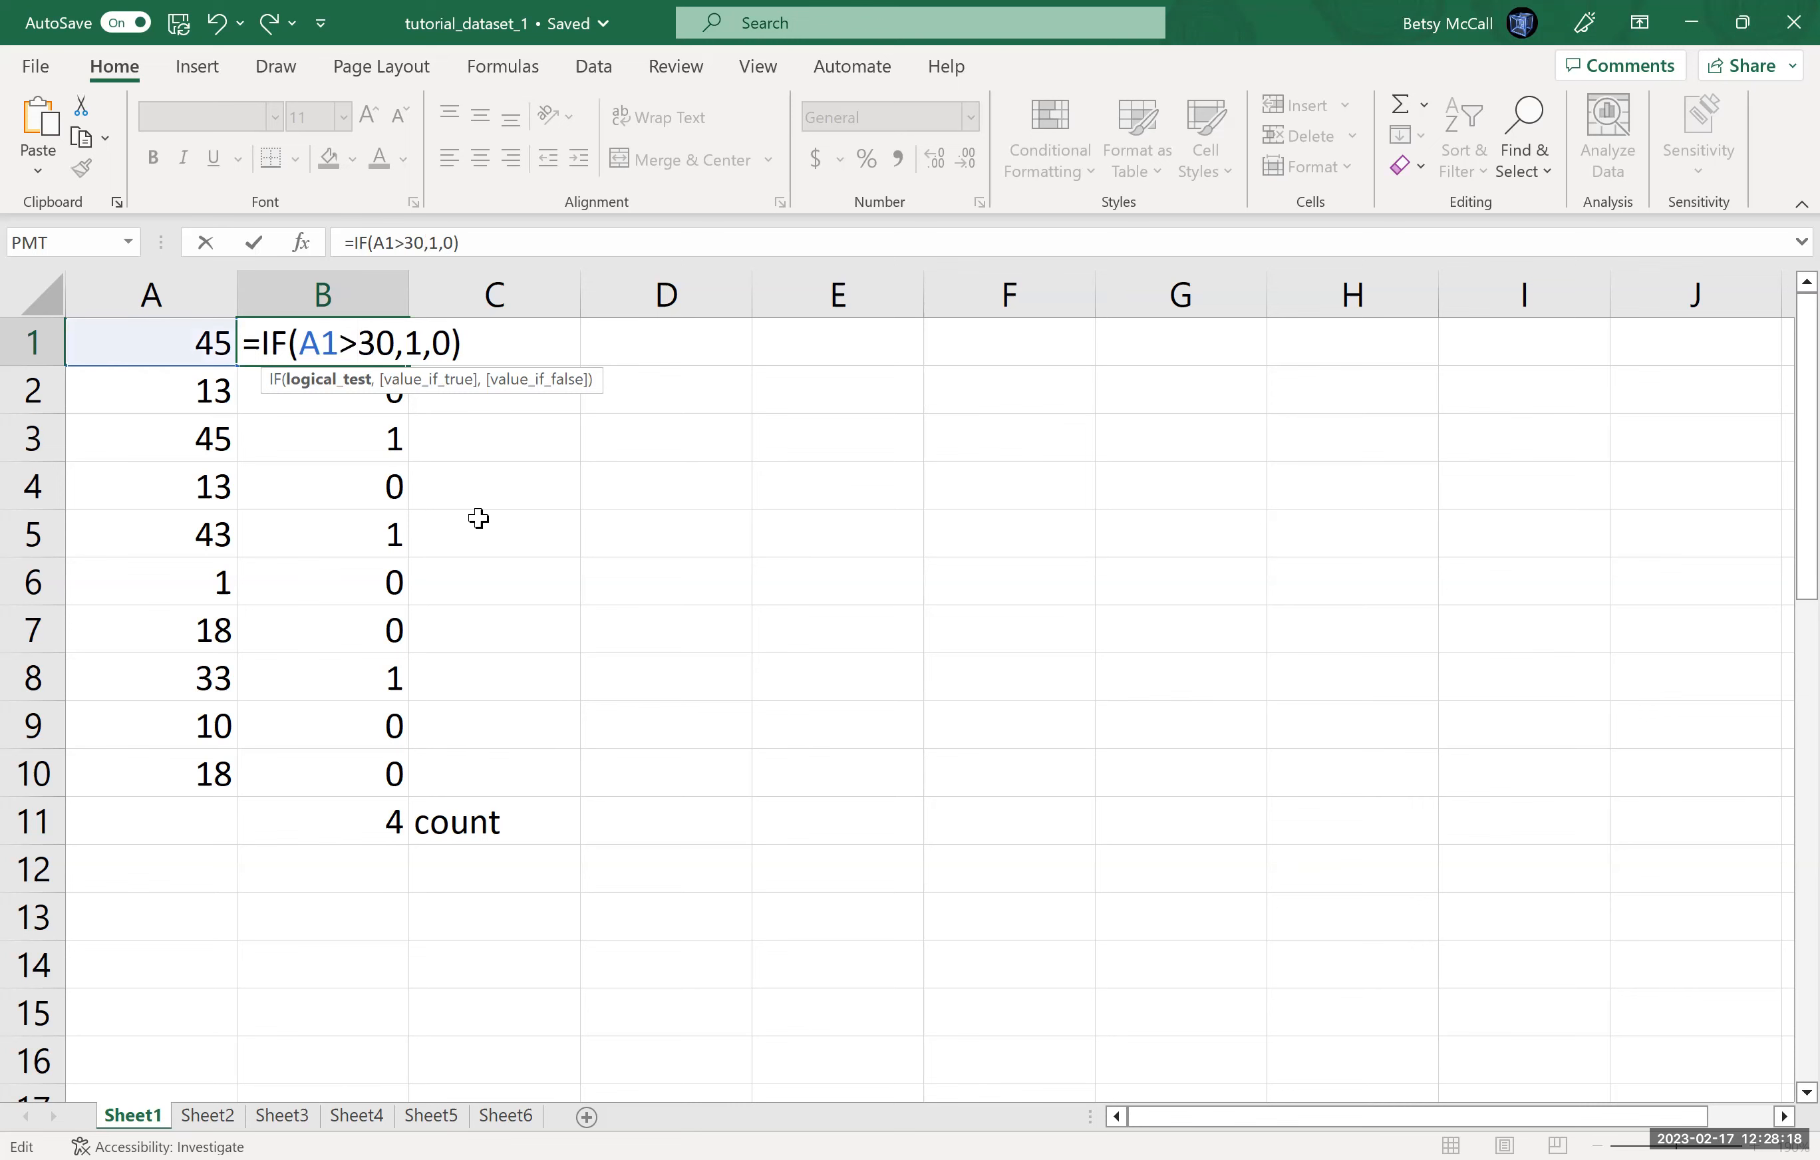
{"action": "key", "text": "Return"}
Step: Begin an IF formula in B18 that tests whether A18 equals "North"
{"action": "left_click_drag", "start_coordinate": [1782, 544], "coordinate": [1782, 807]}
{"action": "left_click", "coordinate": [332, 432]}
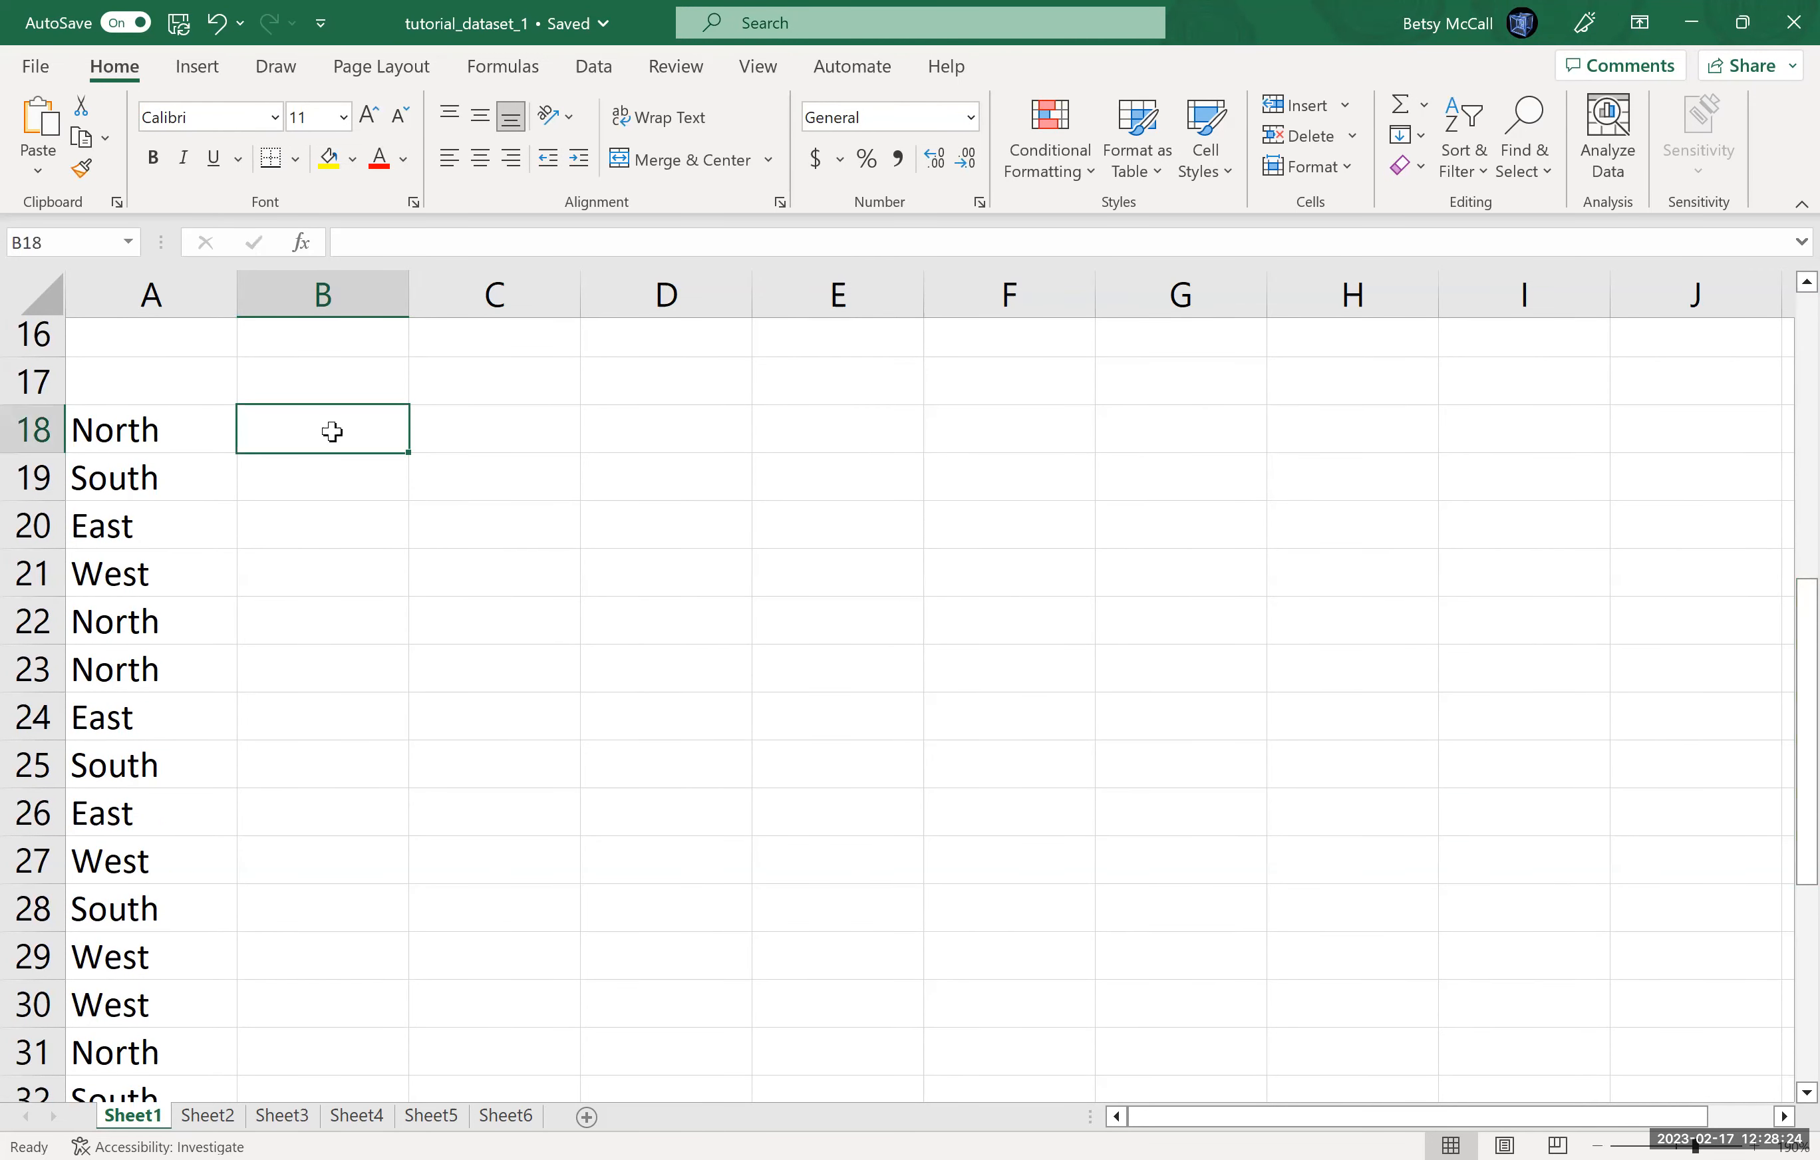
{"action": "type", "text": "="}
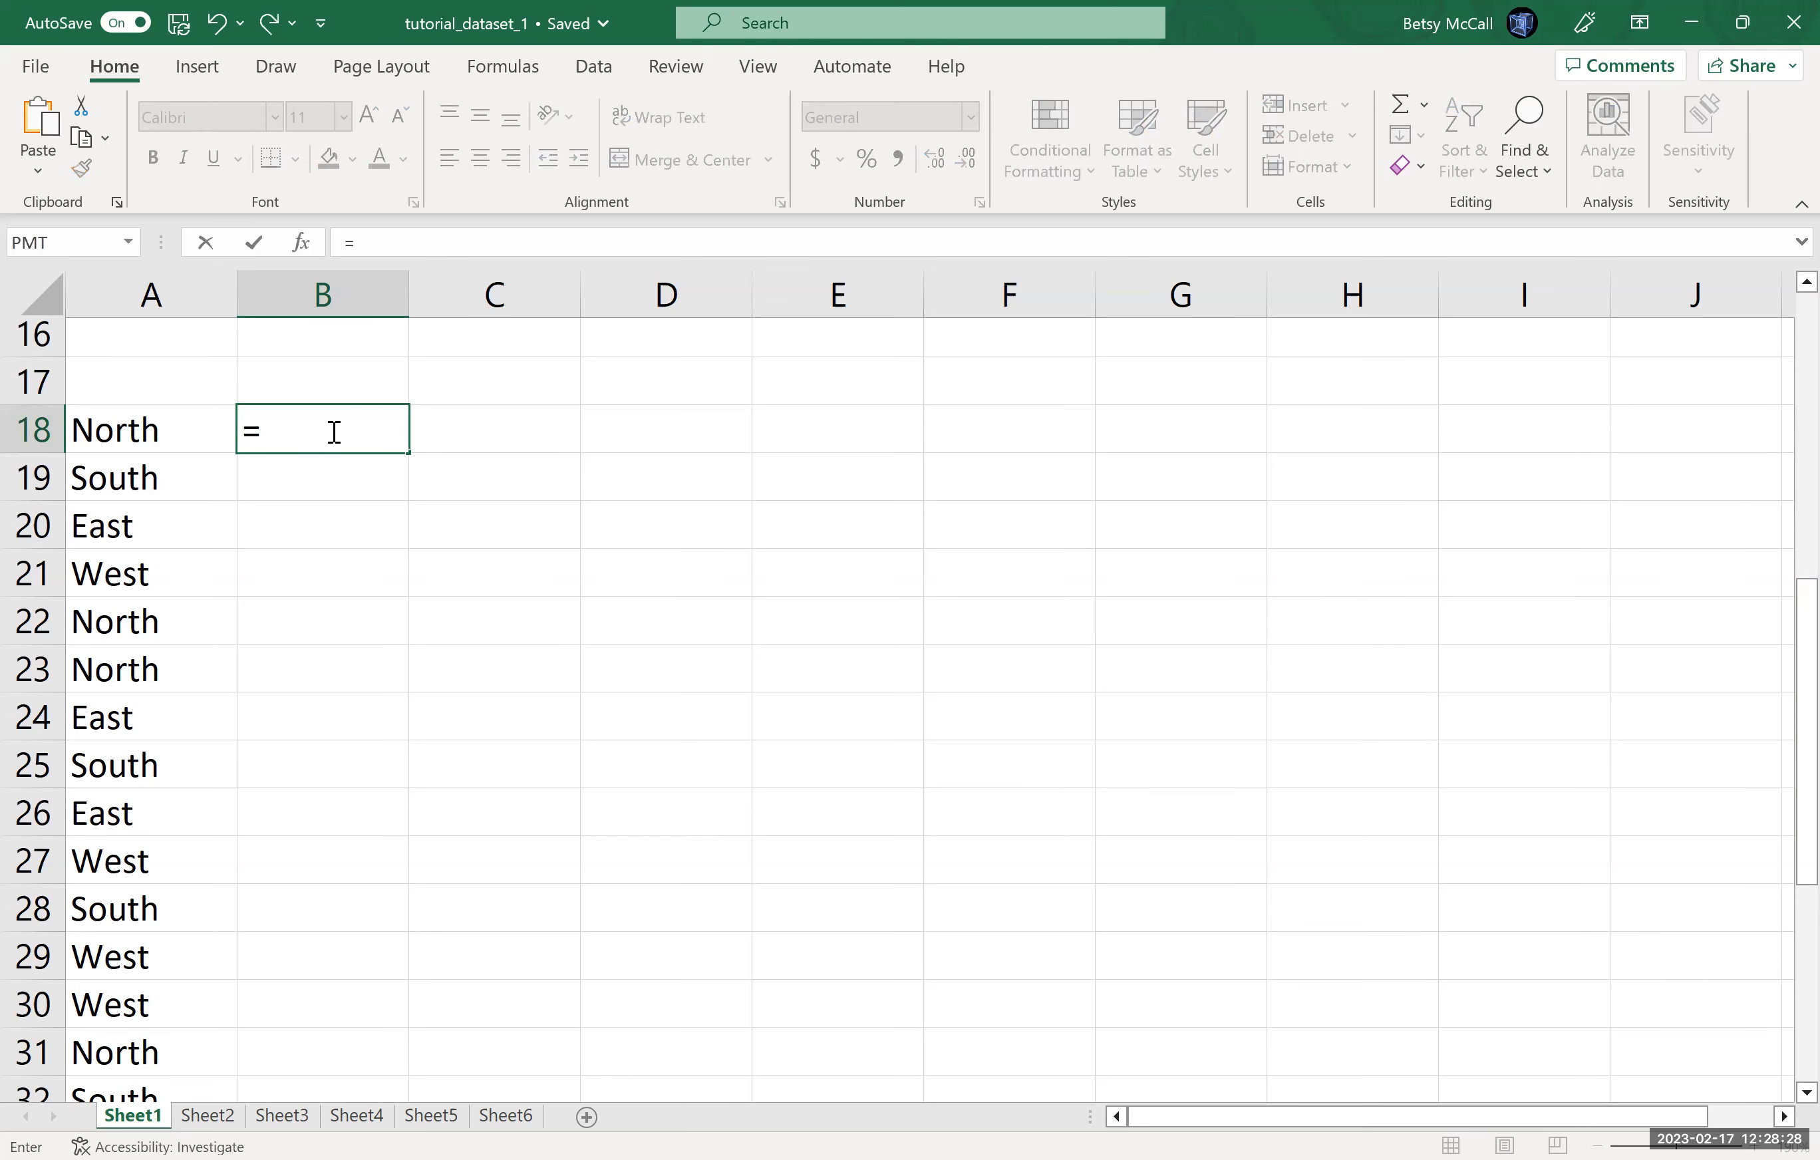
{"action": "type", "text": "IF("}
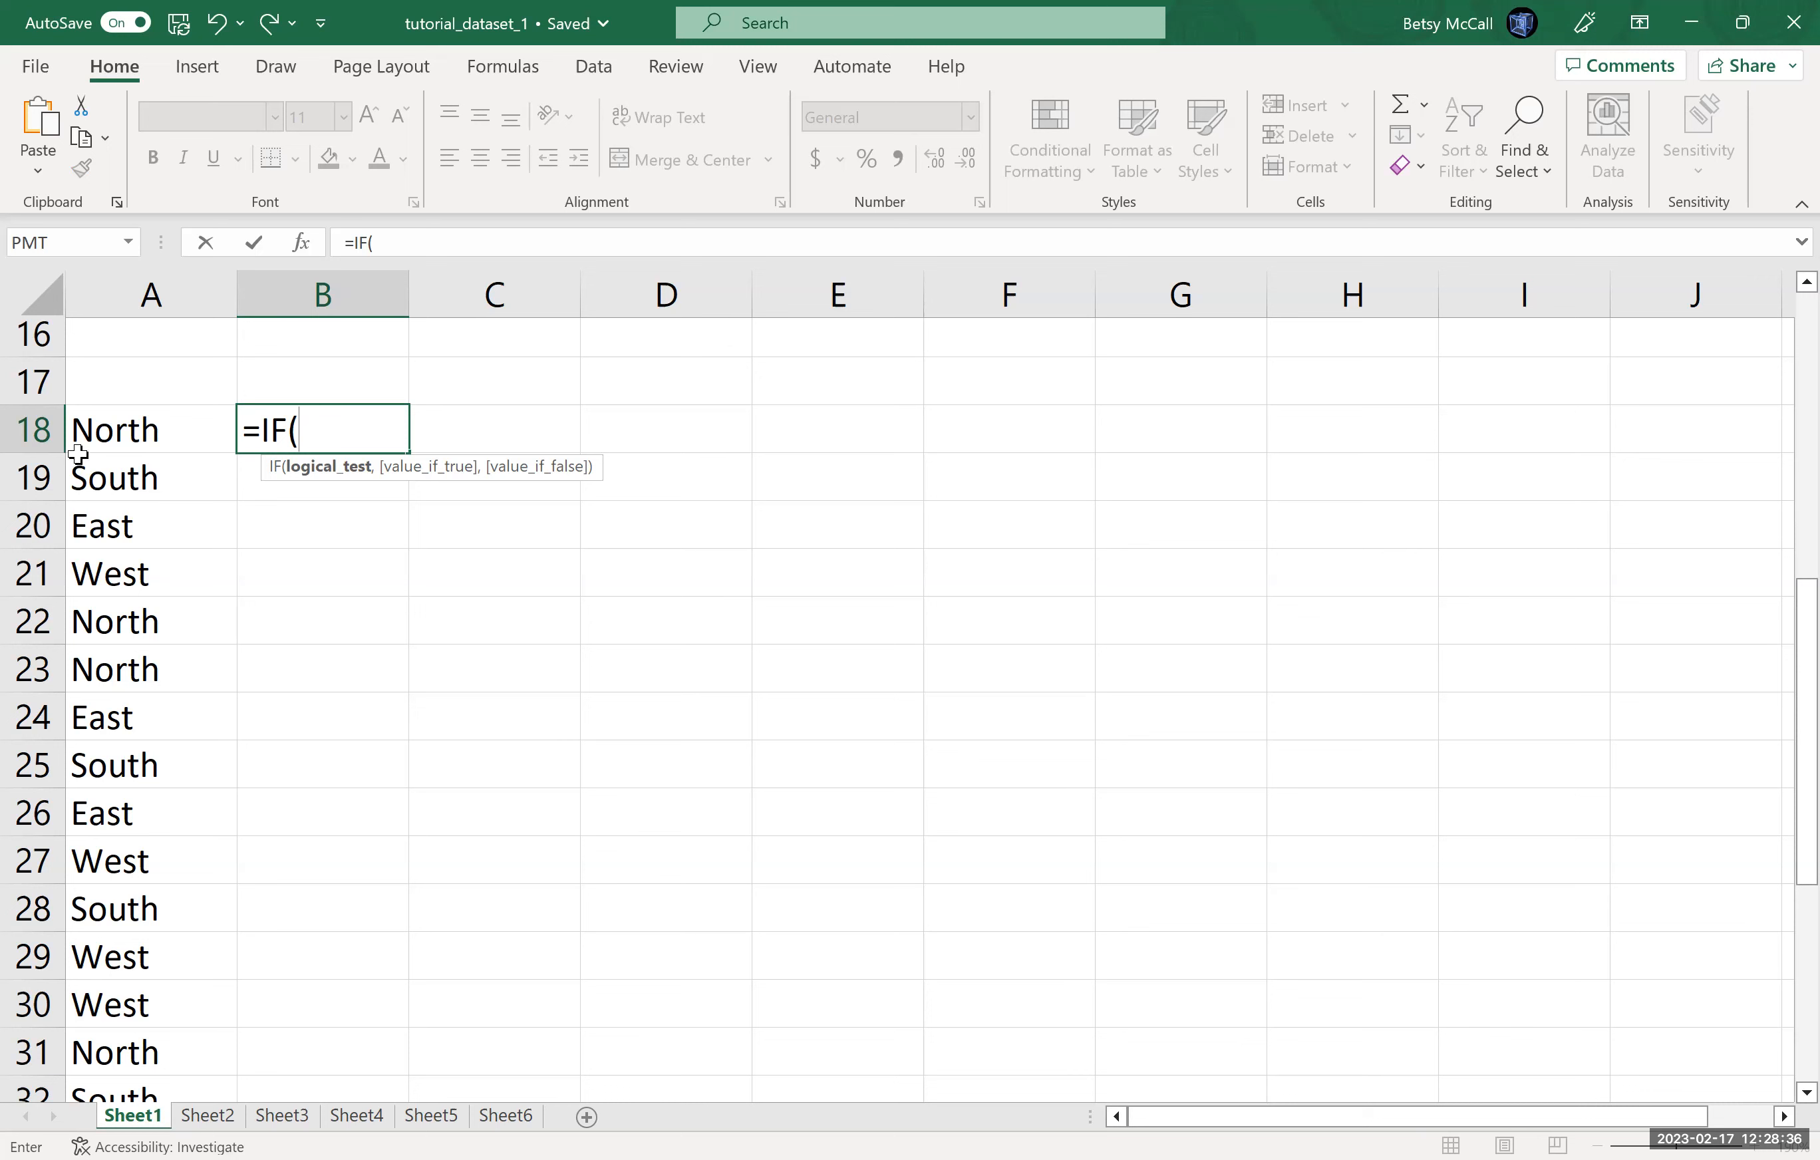
{"action": "left_click", "coordinate": [103, 423]}
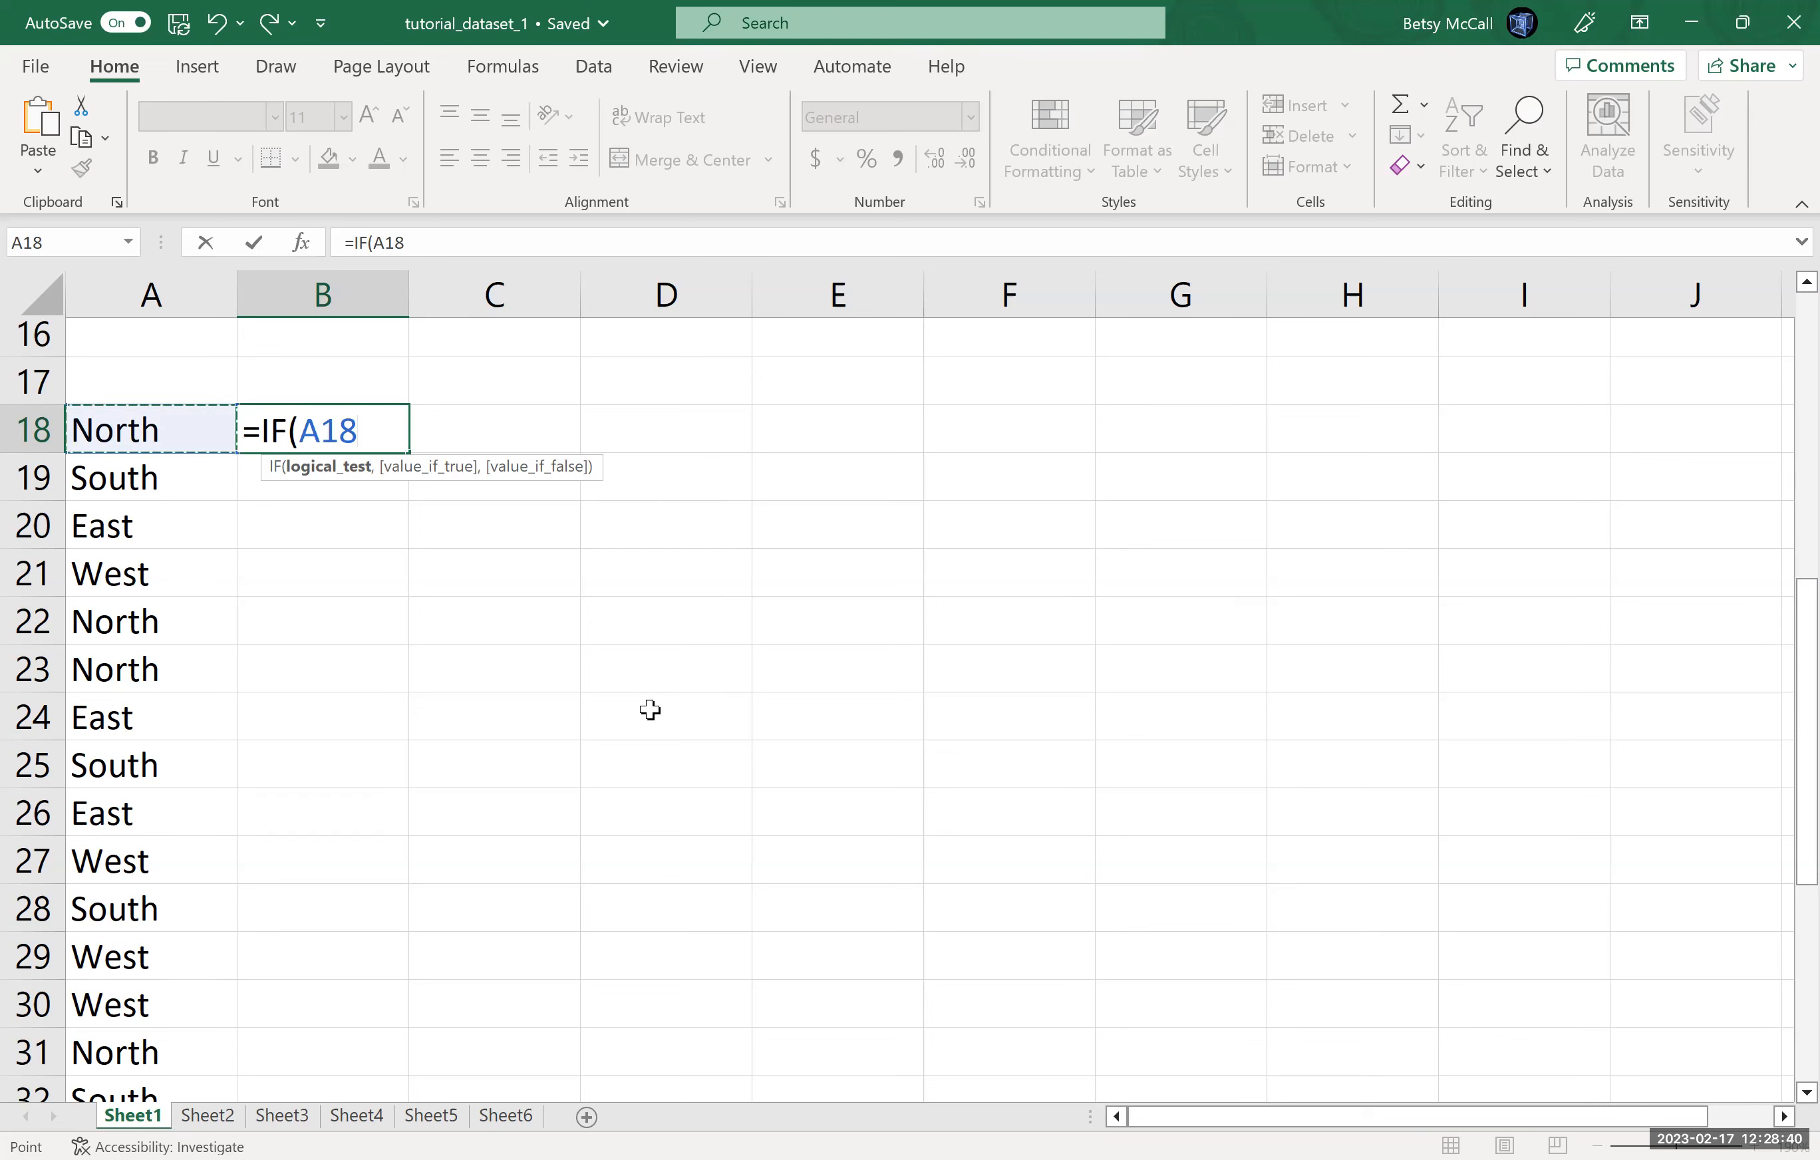
{"action": "type", "text": "="}
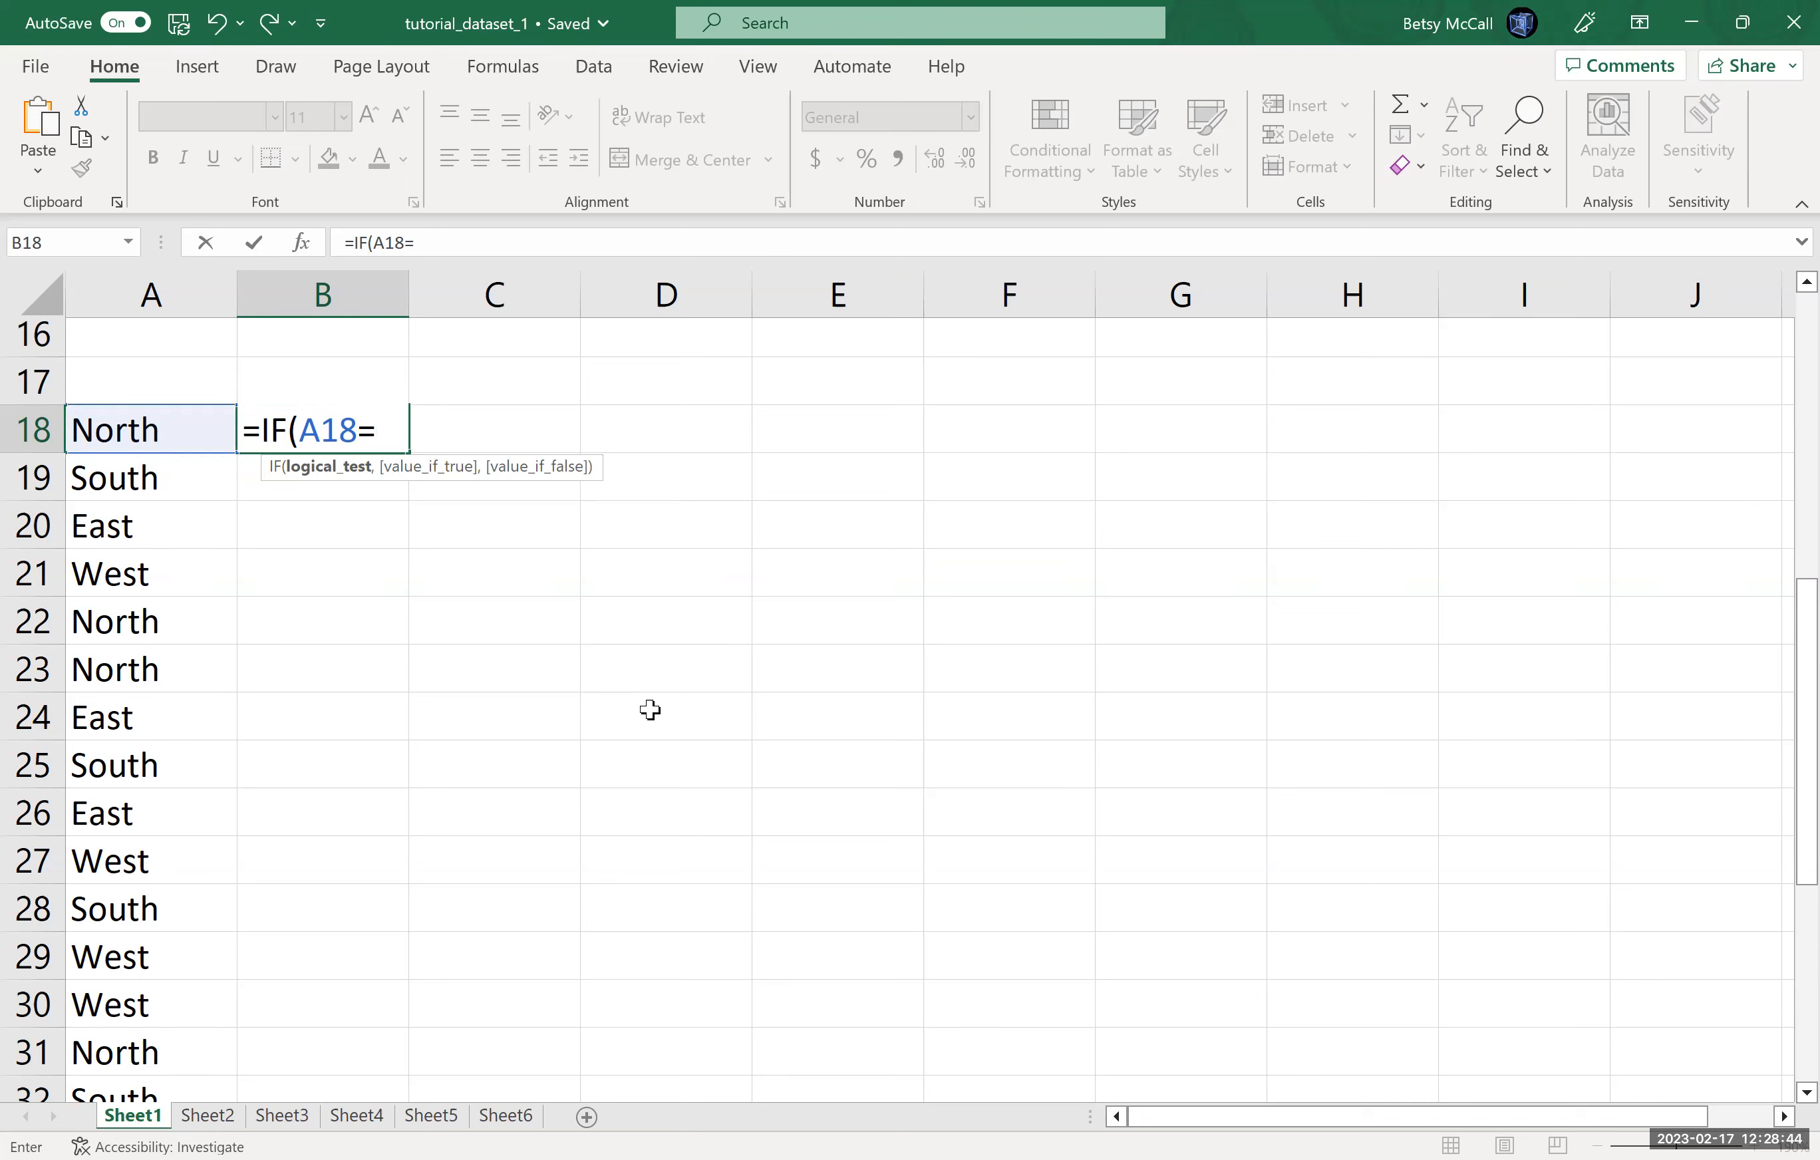
{"action": "type", "text": "\"North\""}
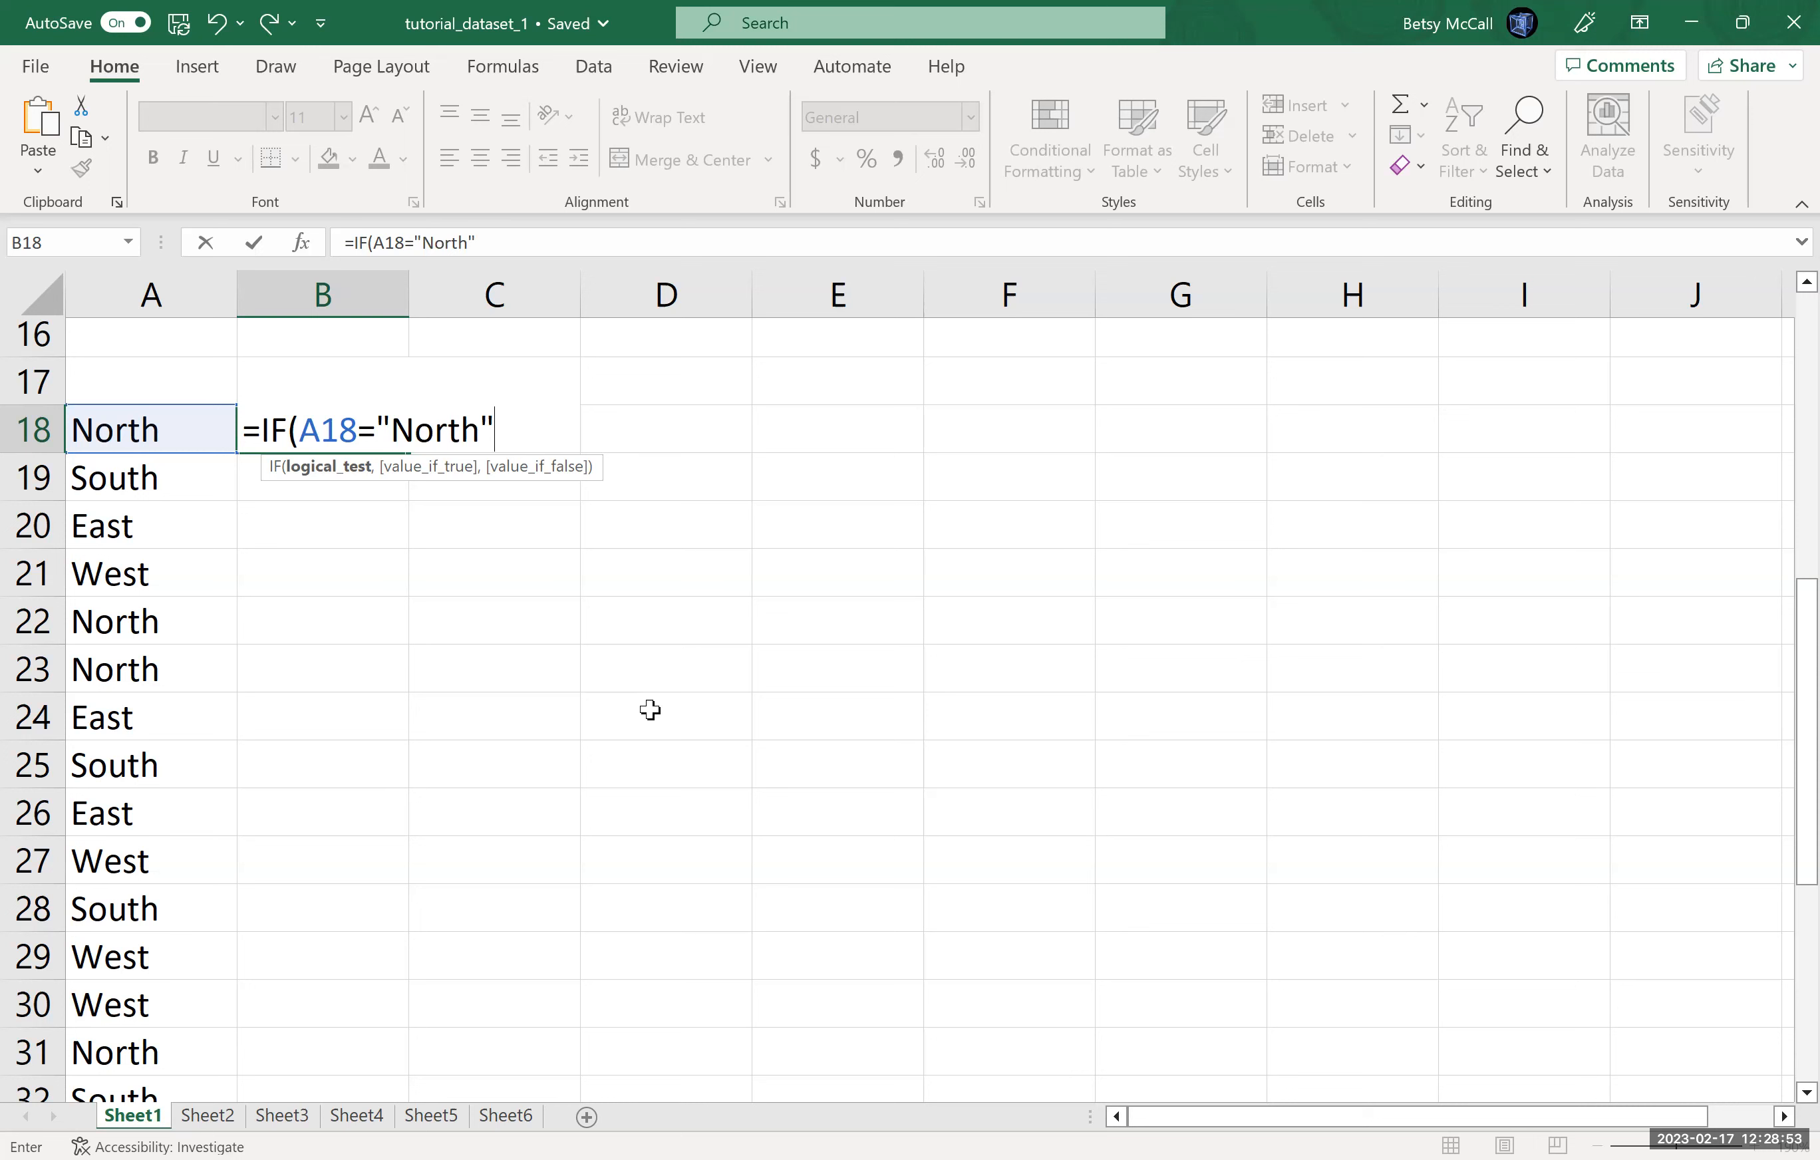
{"action": "type", "text": ","}
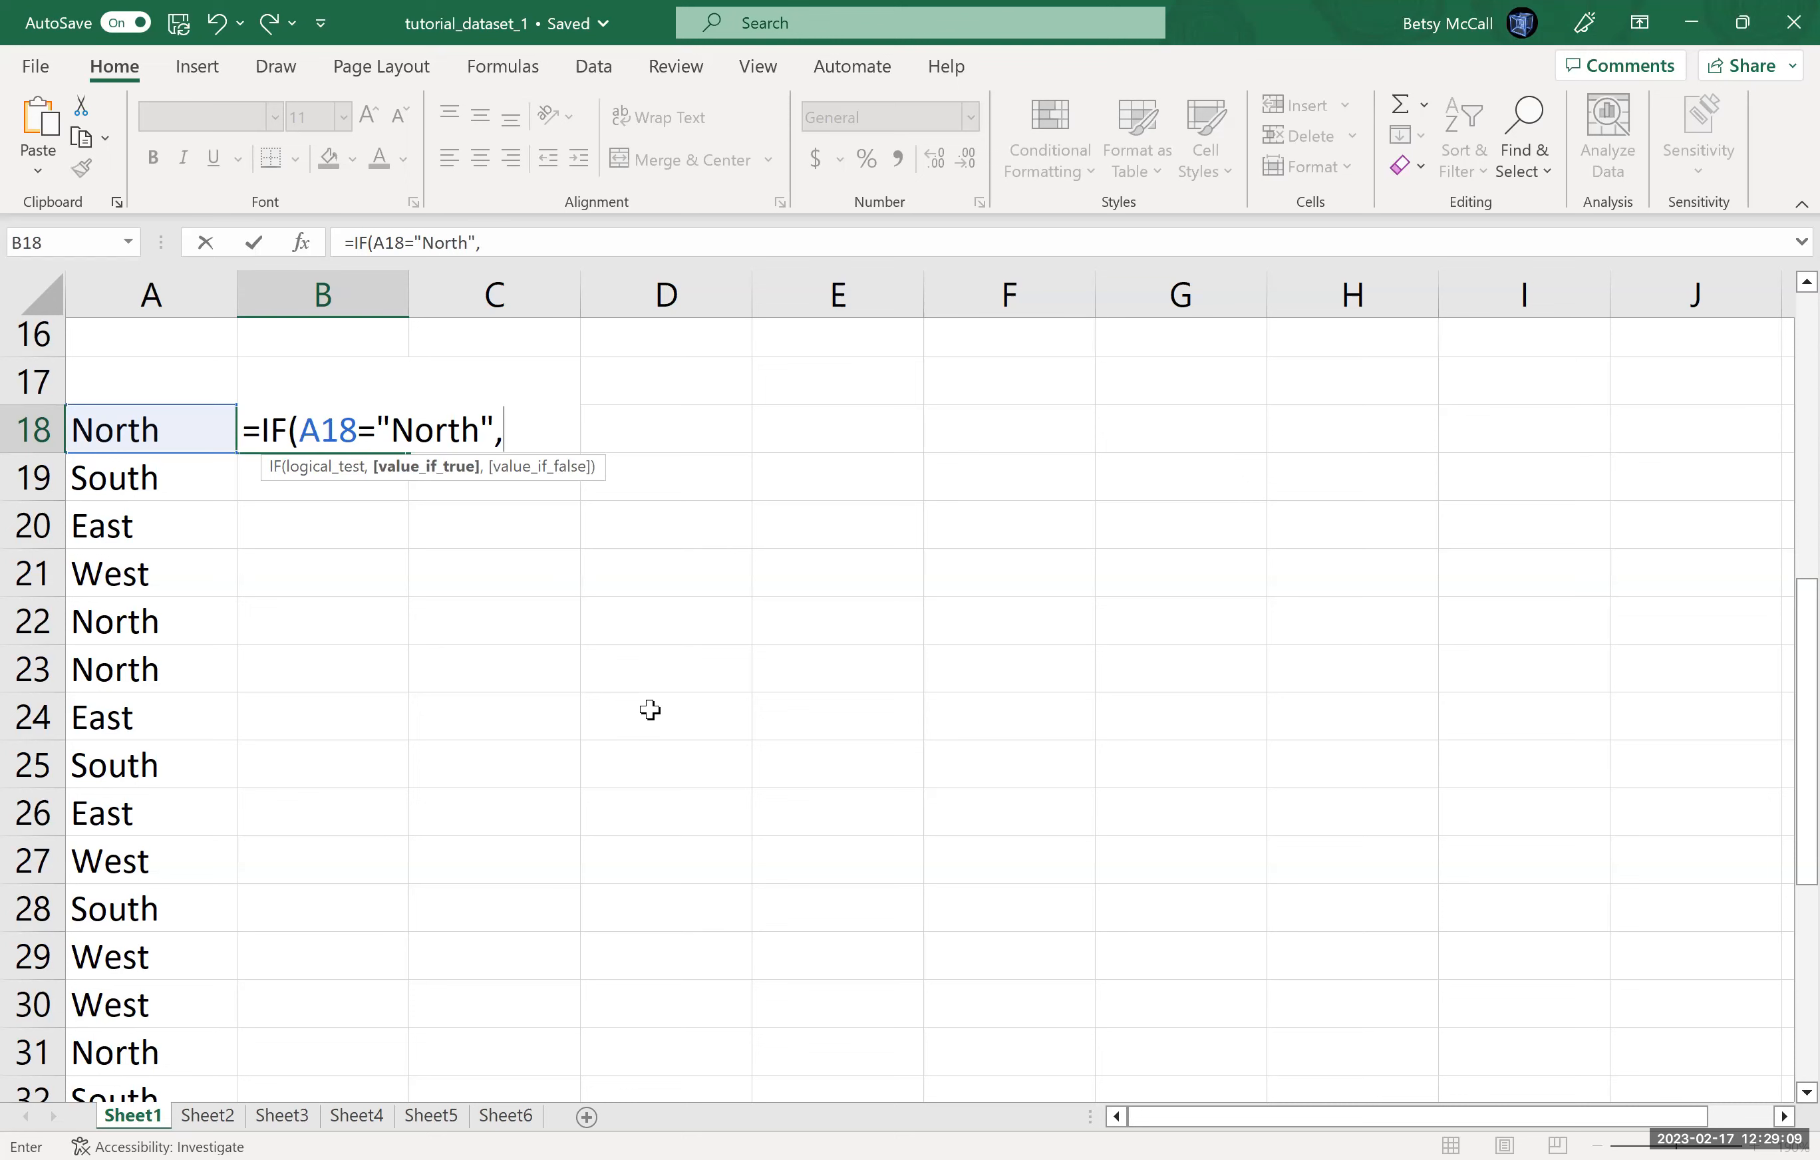
Step: Complete B18's IF formula with "True" and "False" as its two text results, and fill it down through B42
{"action": "type", "text": "\"True\",\""}
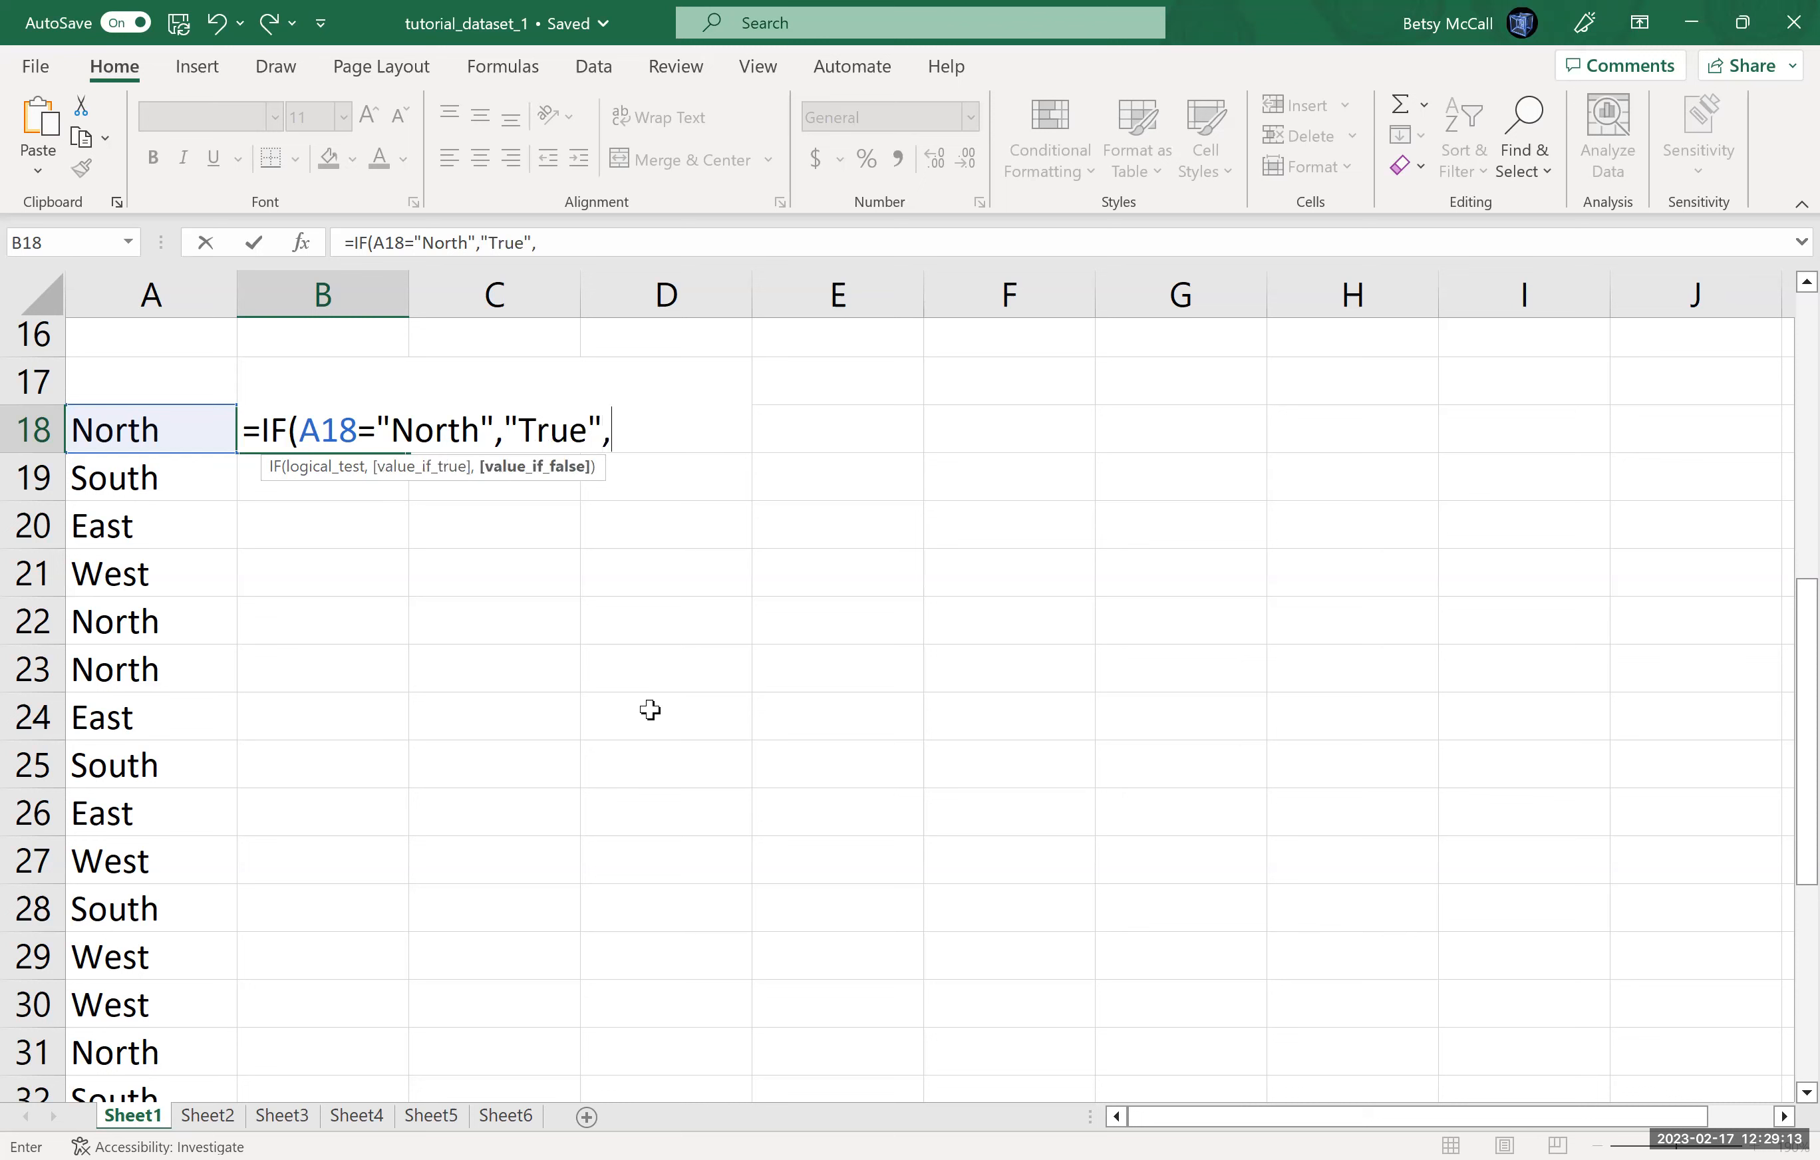
{"action": "type", "text": "False\""}
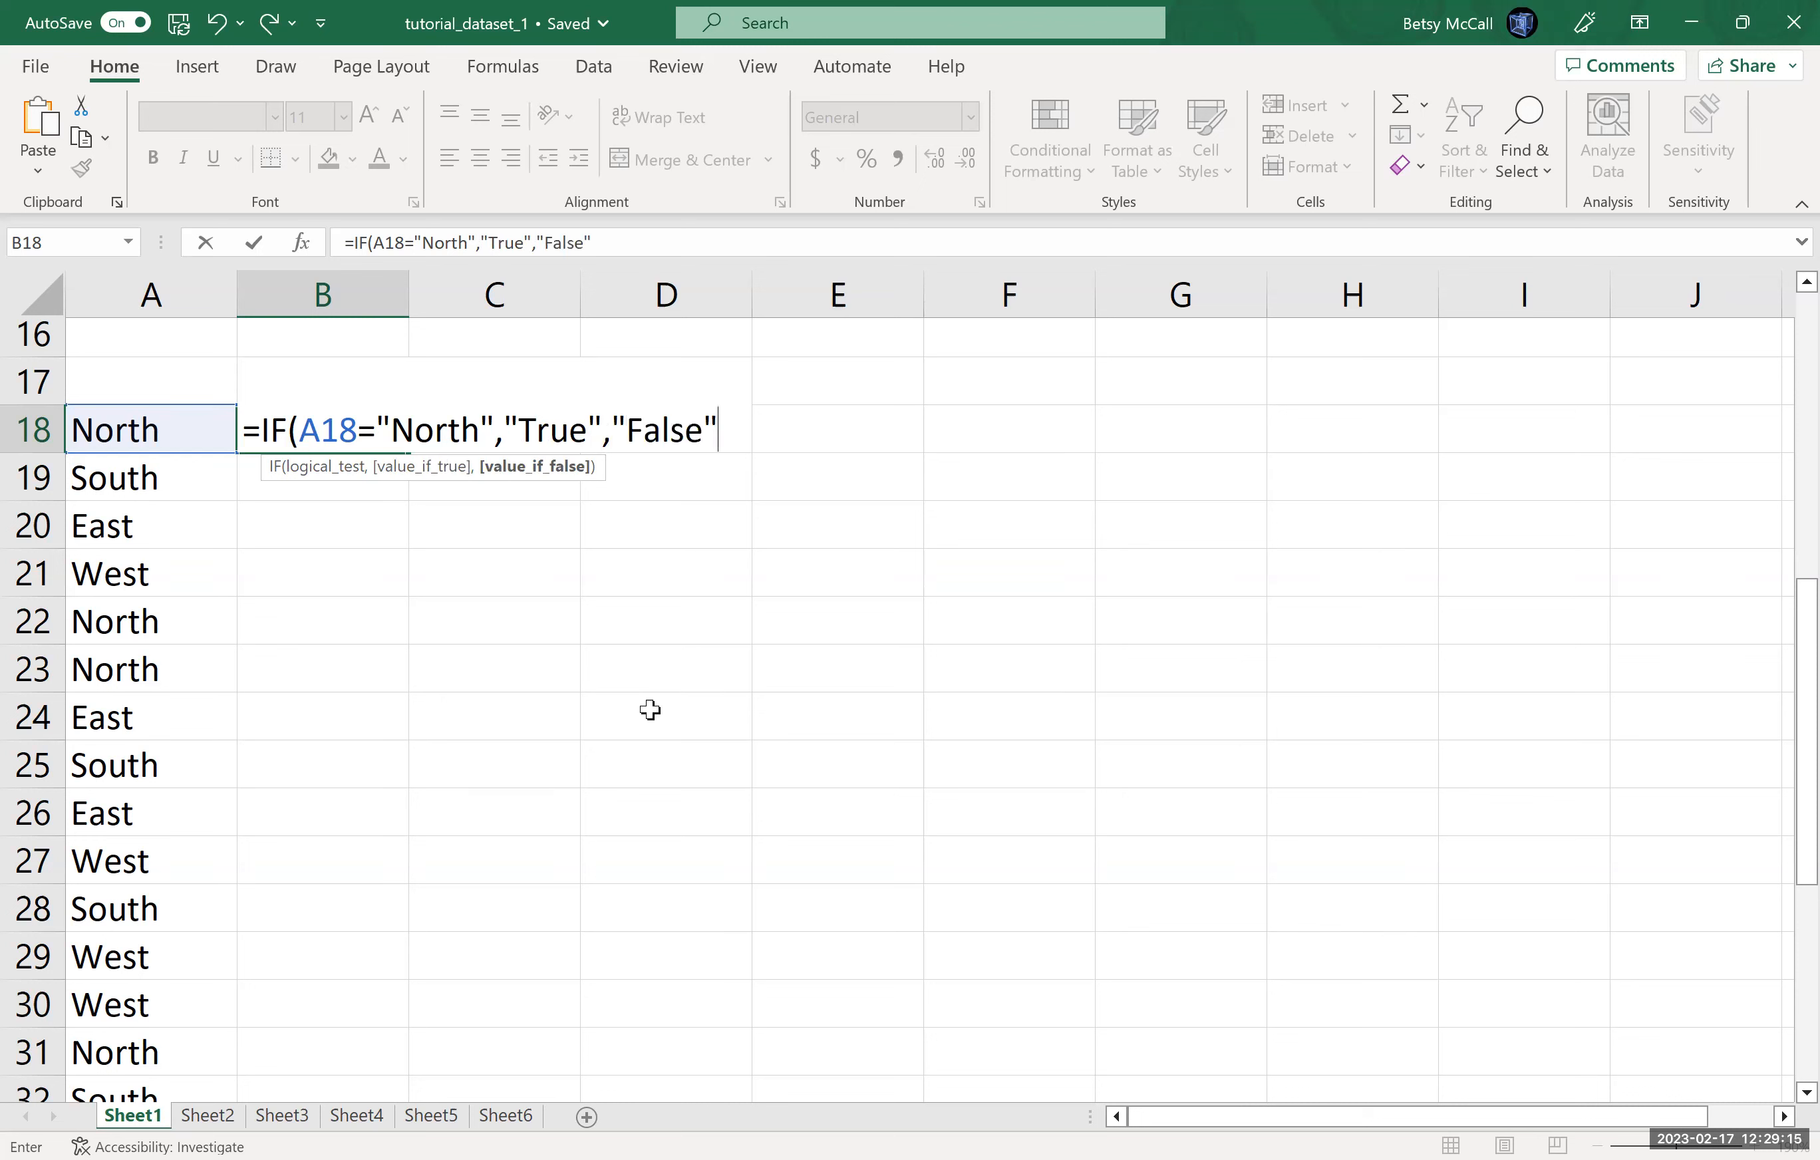
{"action": "type", "text": ")"}
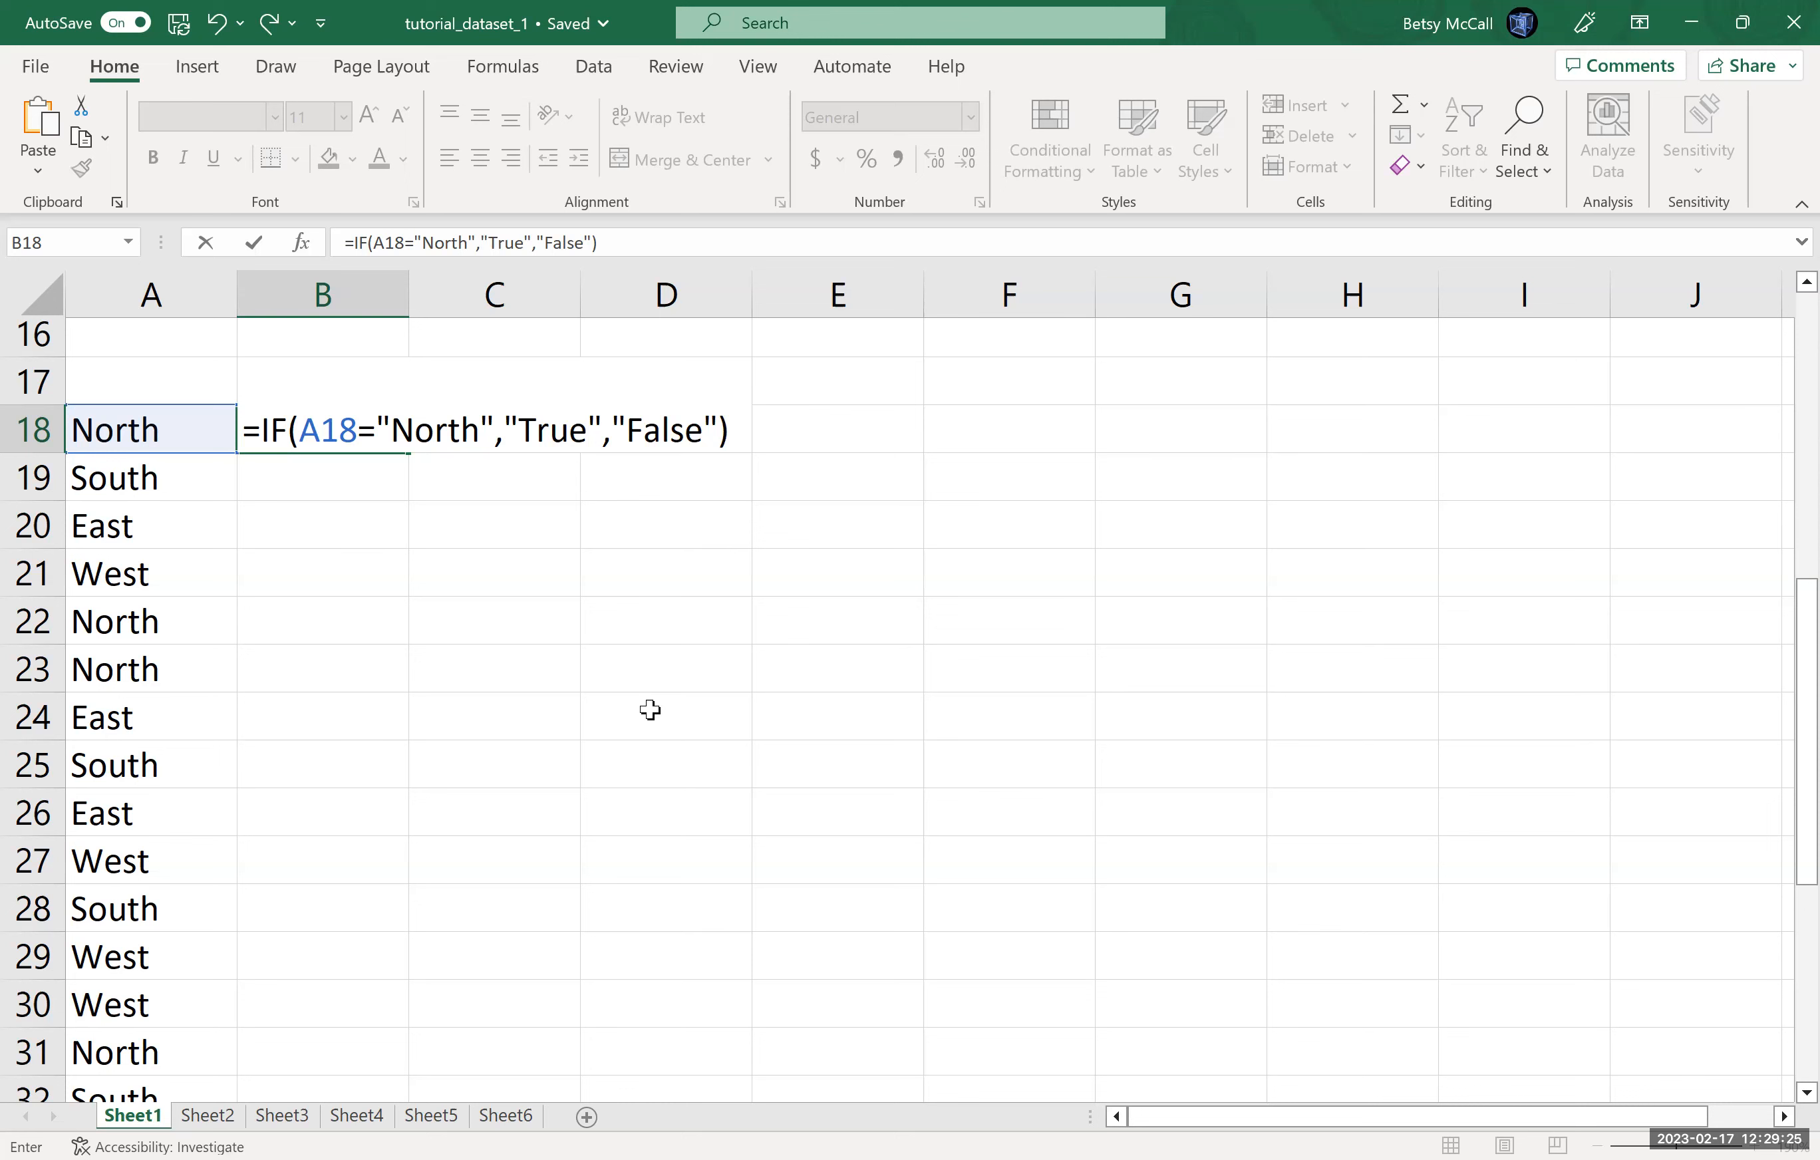
{"action": "key", "text": "Return"}
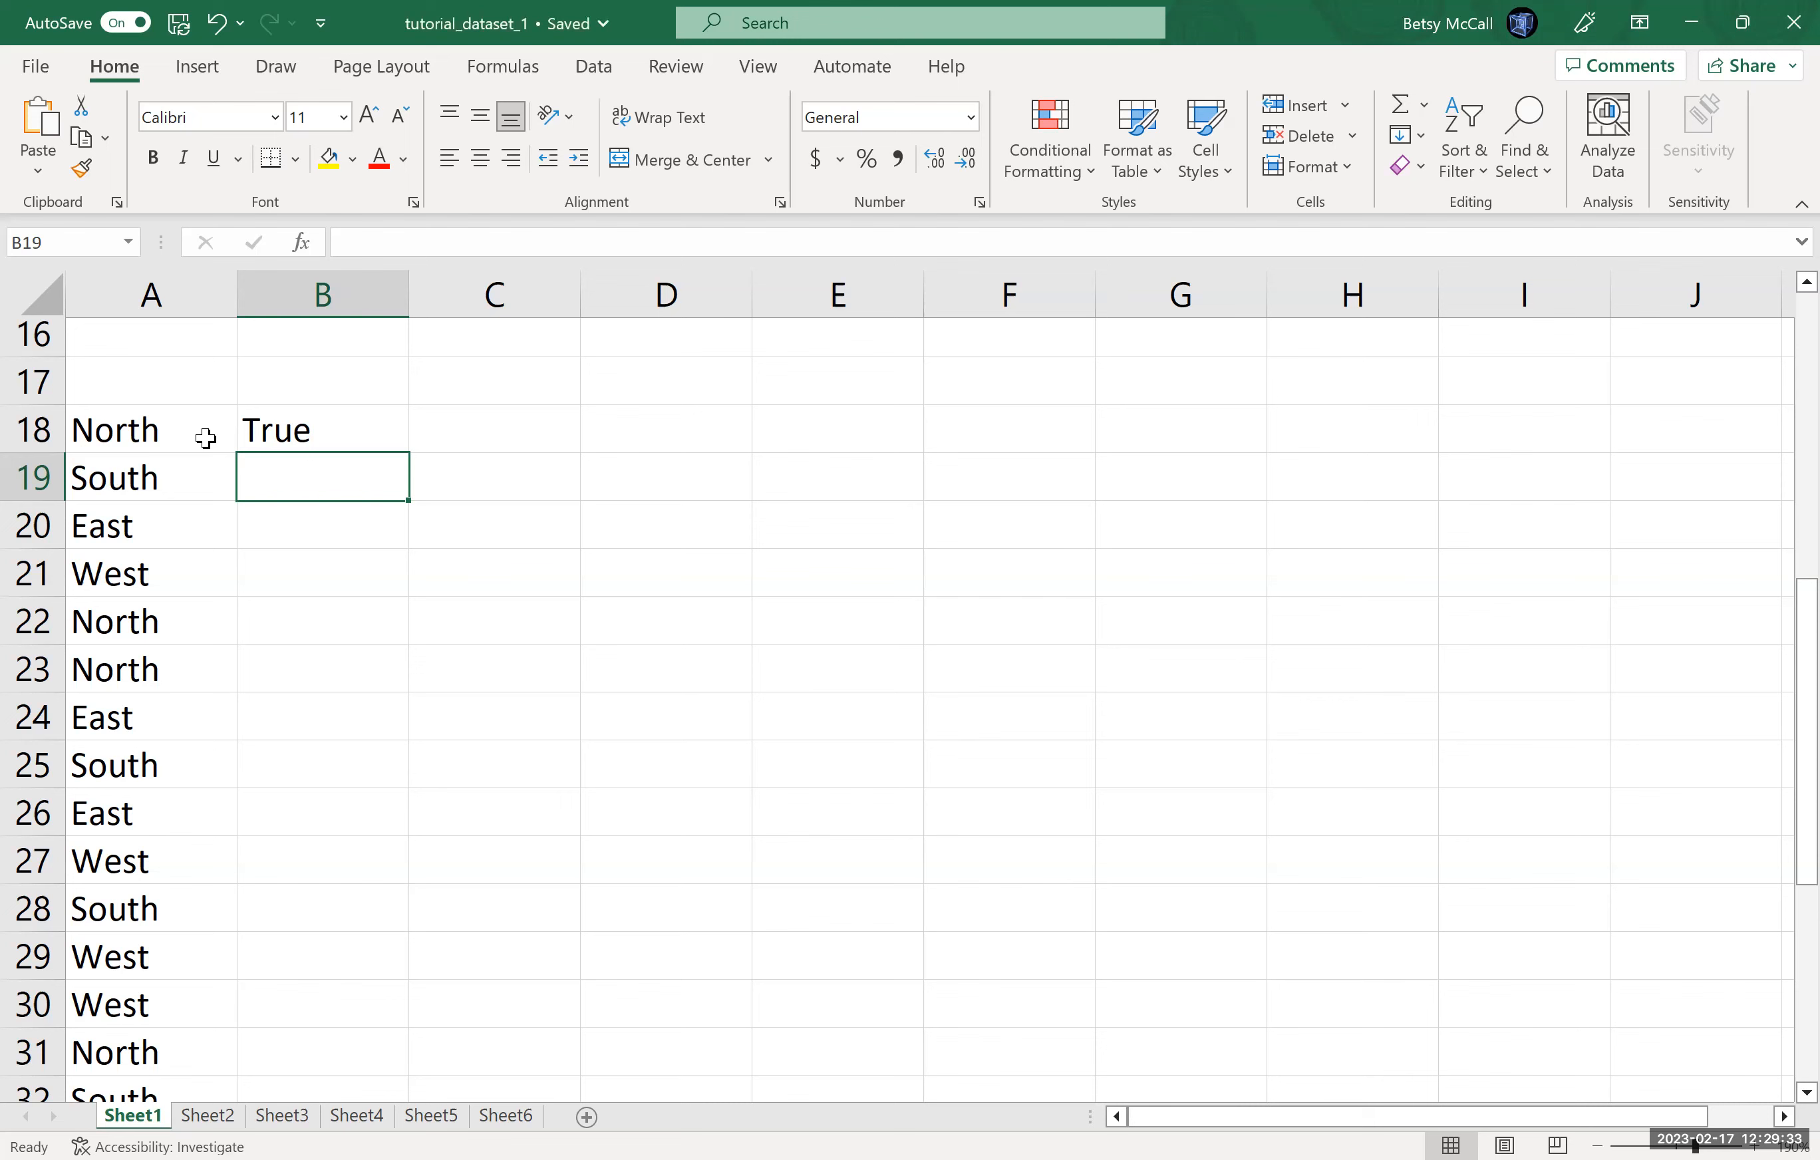
{"action": "left_click", "coordinate": [283, 430]}
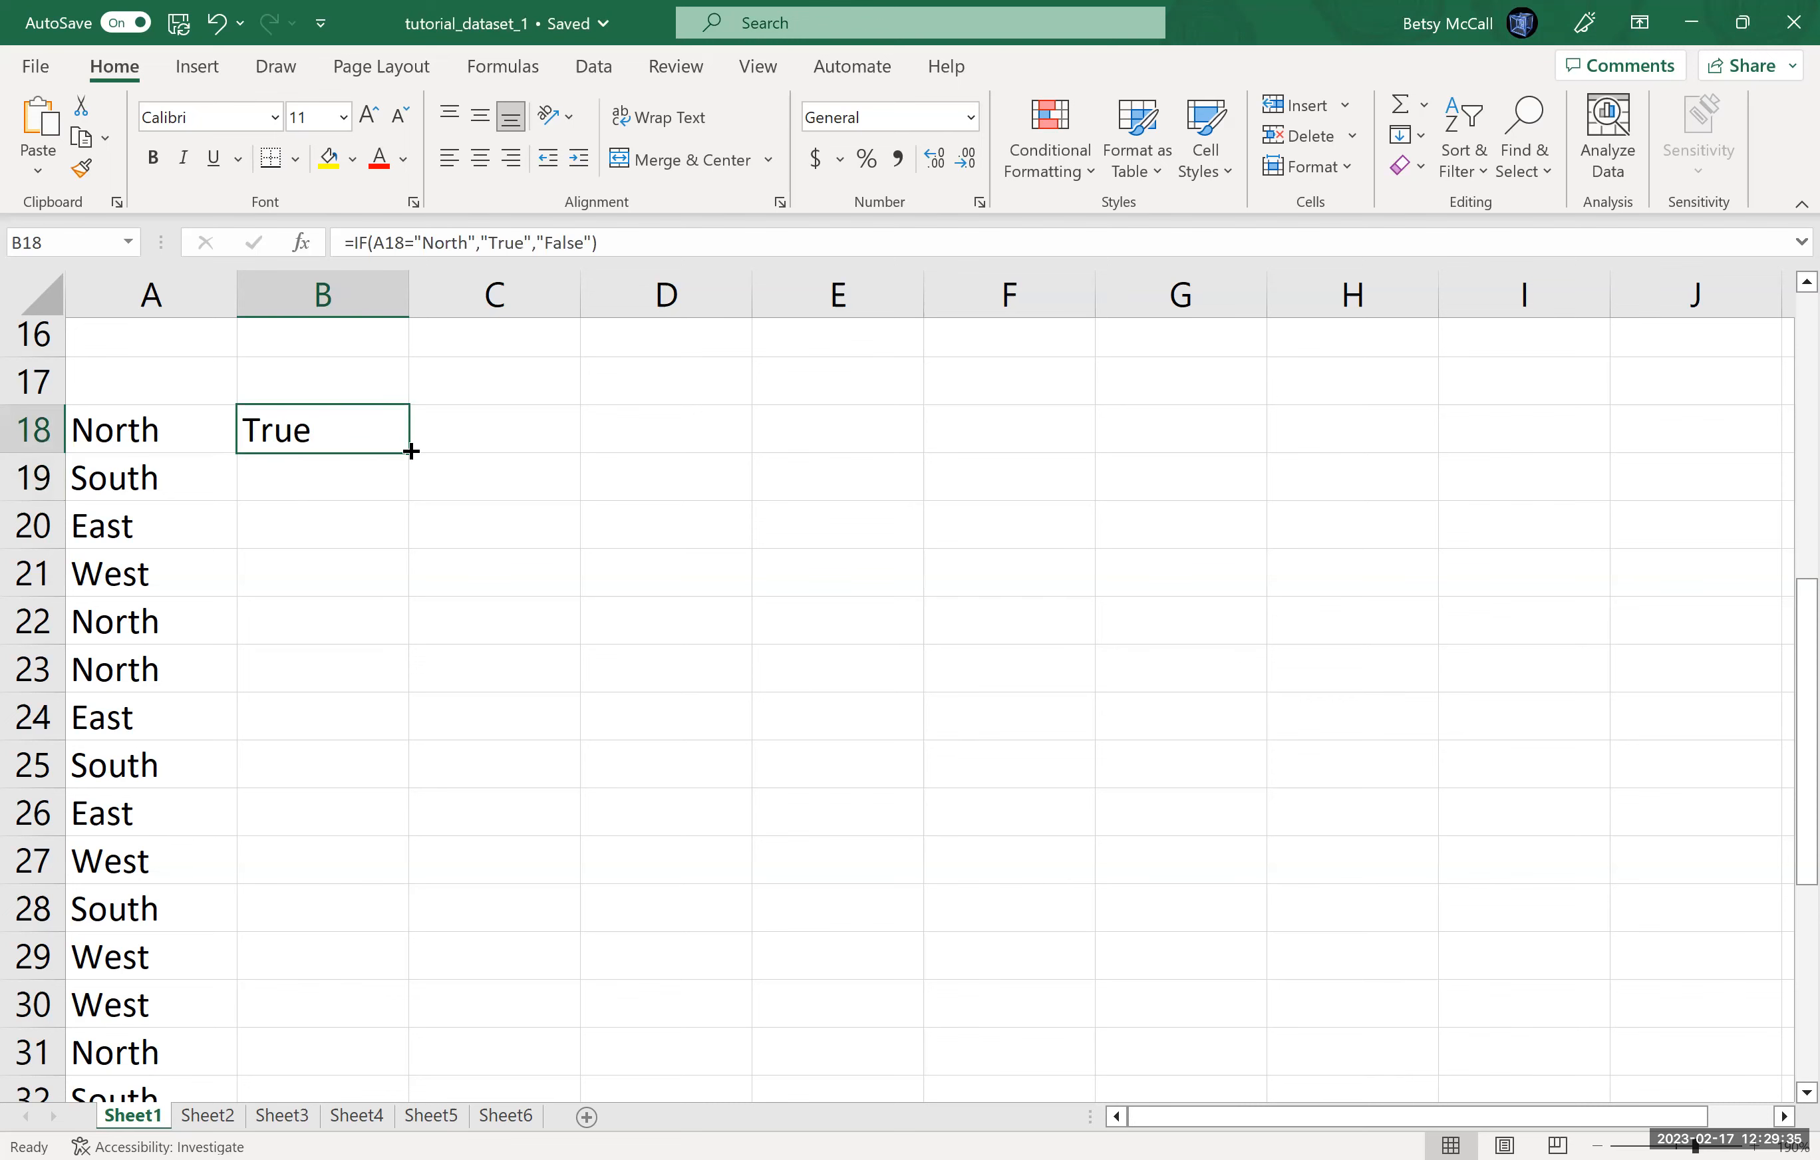
{"action": "left_click_drag", "start_coordinate": [410, 451], "coordinate": [353, 1015]}
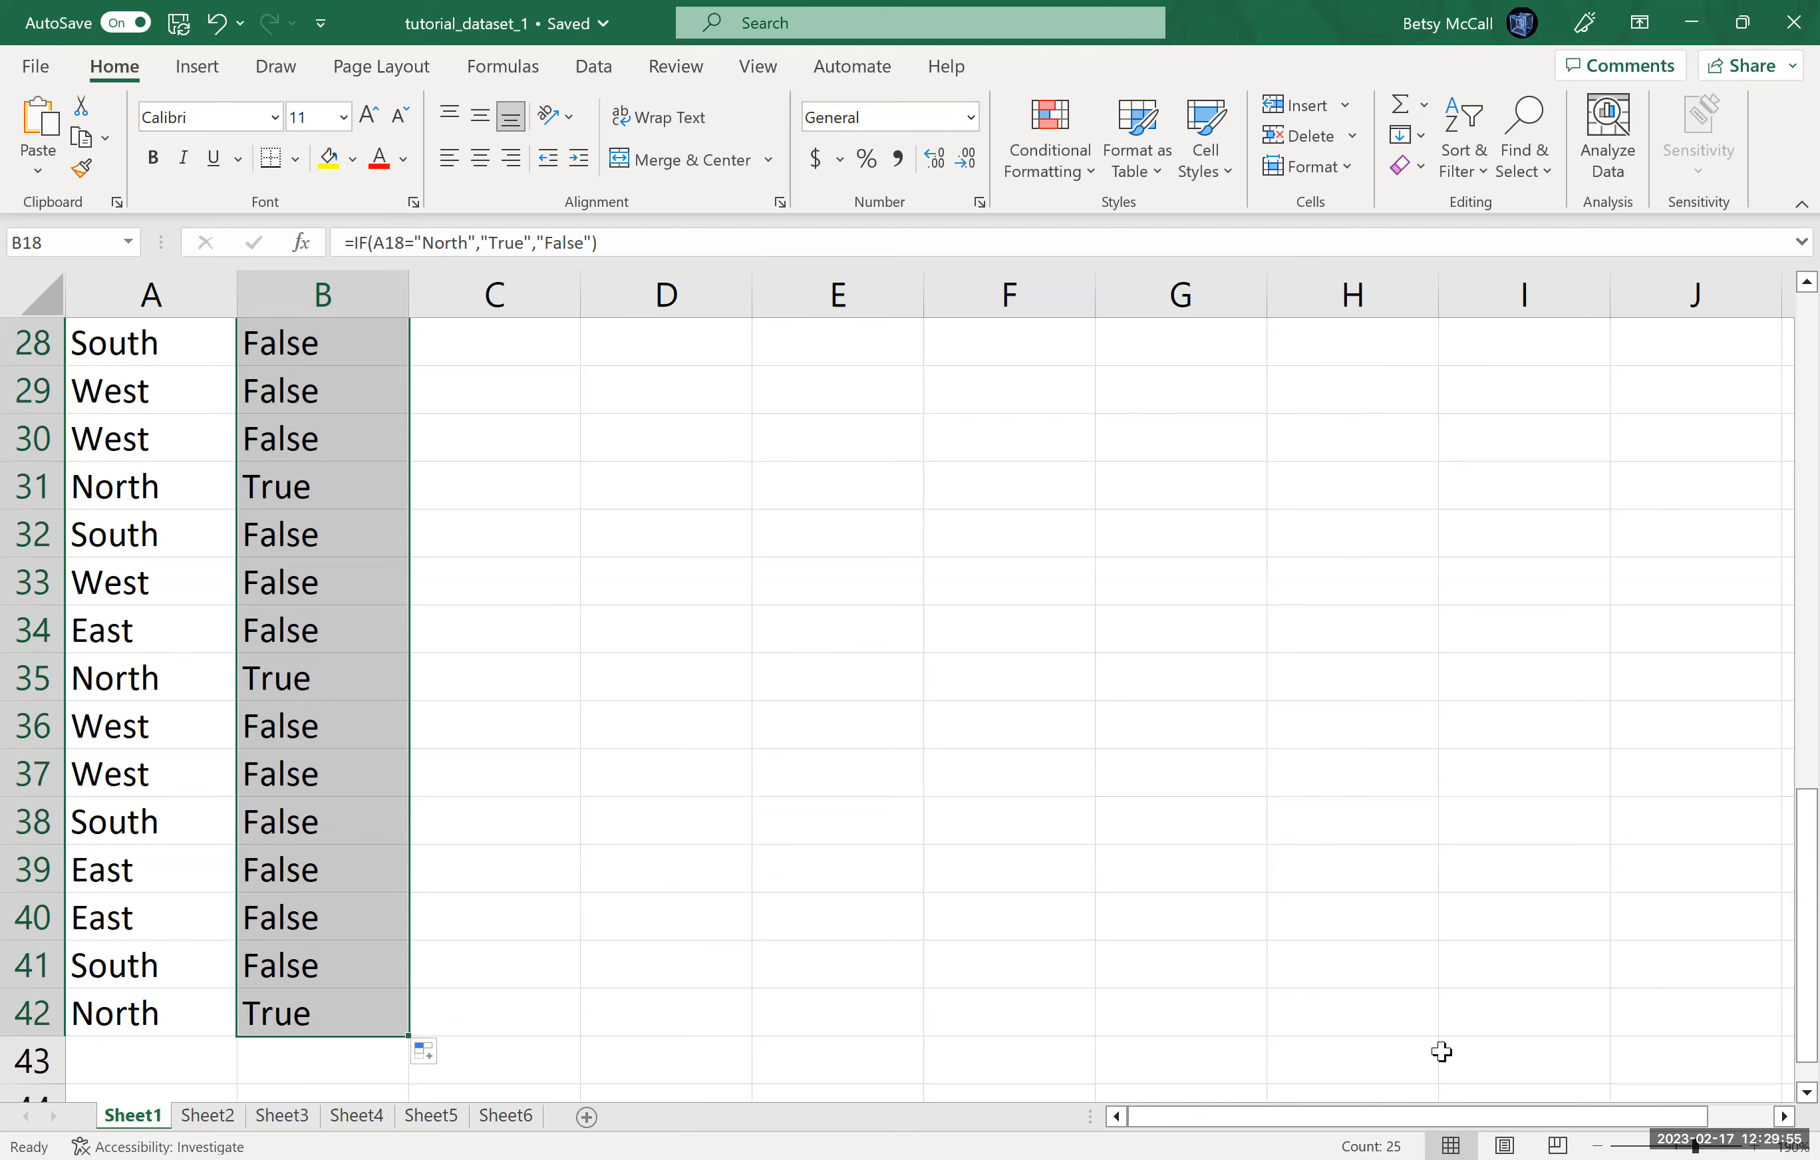
Step: Replace the "True" result in B18's IF formula with the number 1
{"action": "left_click_drag", "start_coordinate": [1780, 1023], "coordinate": [1779, 727]}
{"action": "left_click", "coordinate": [333, 641]}
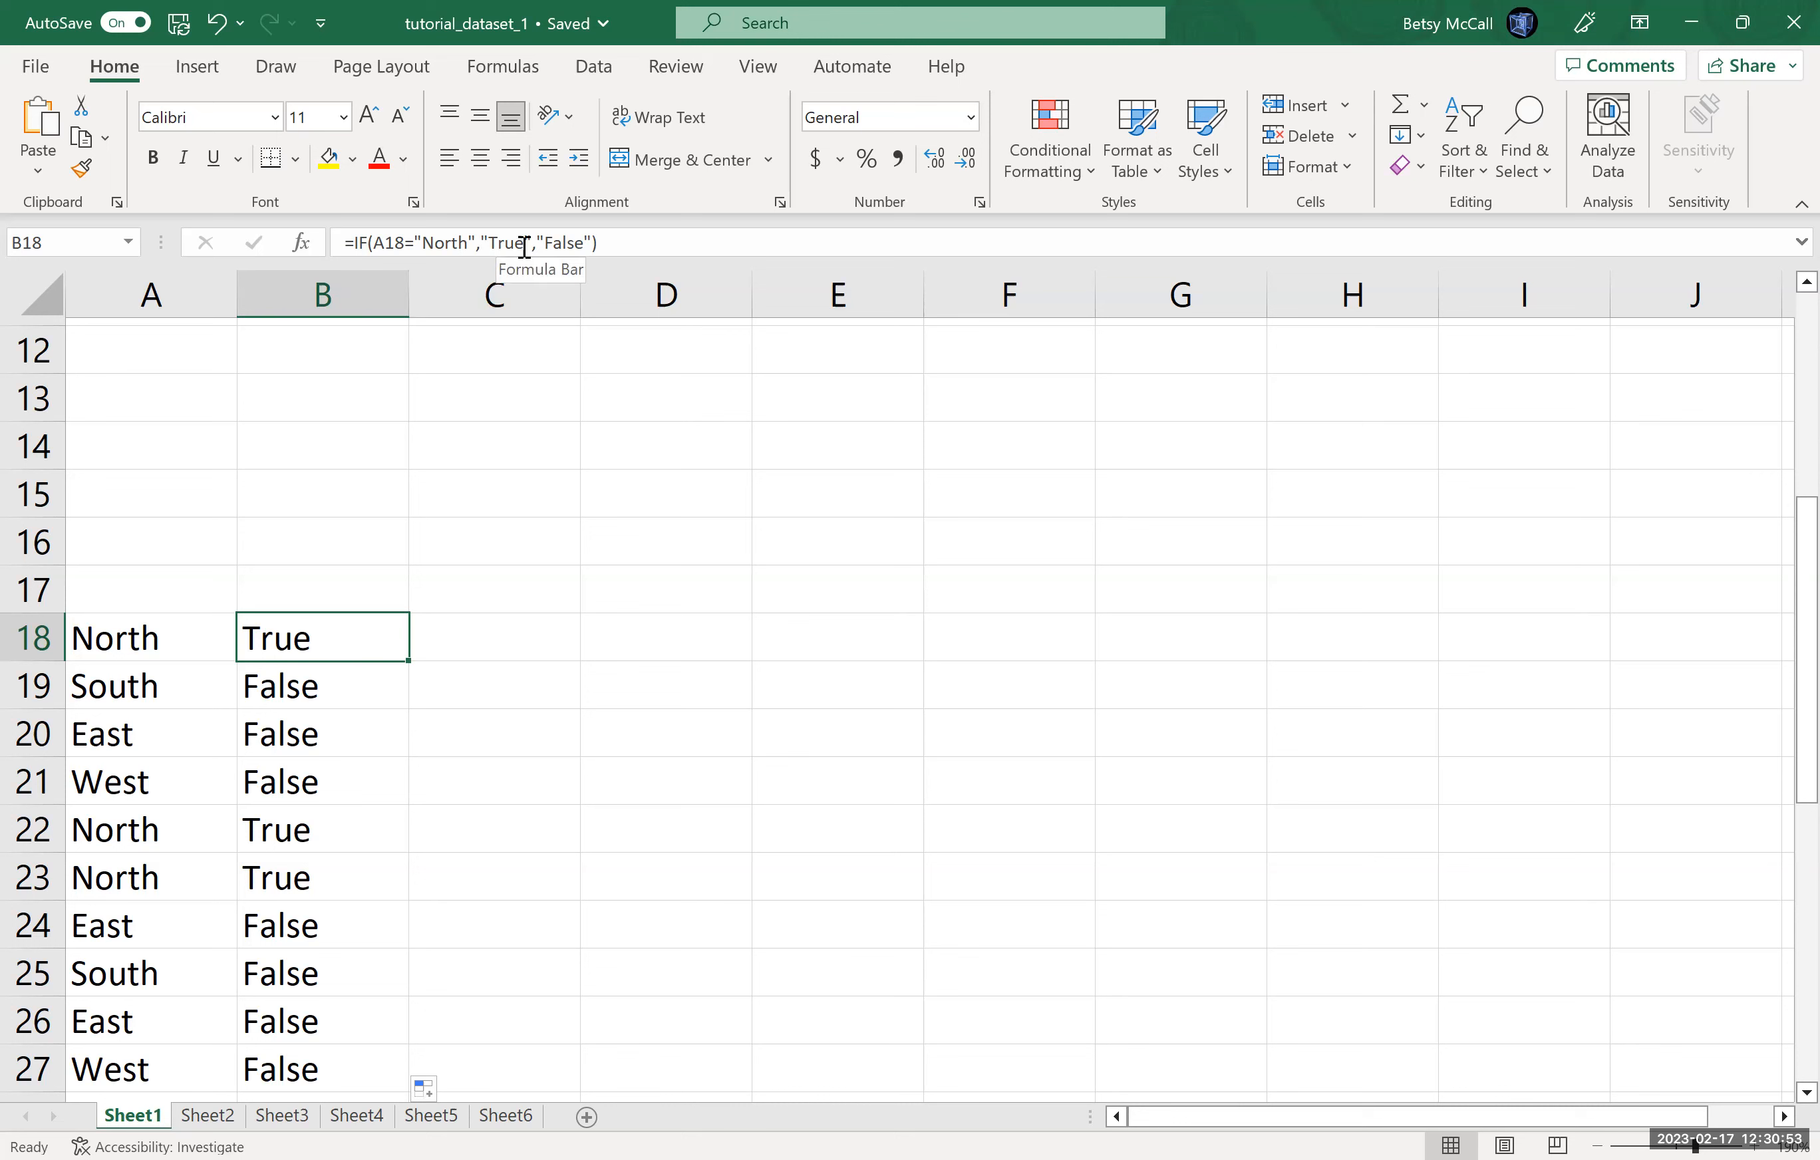
{"action": "double_click", "coordinate": [300, 633]}
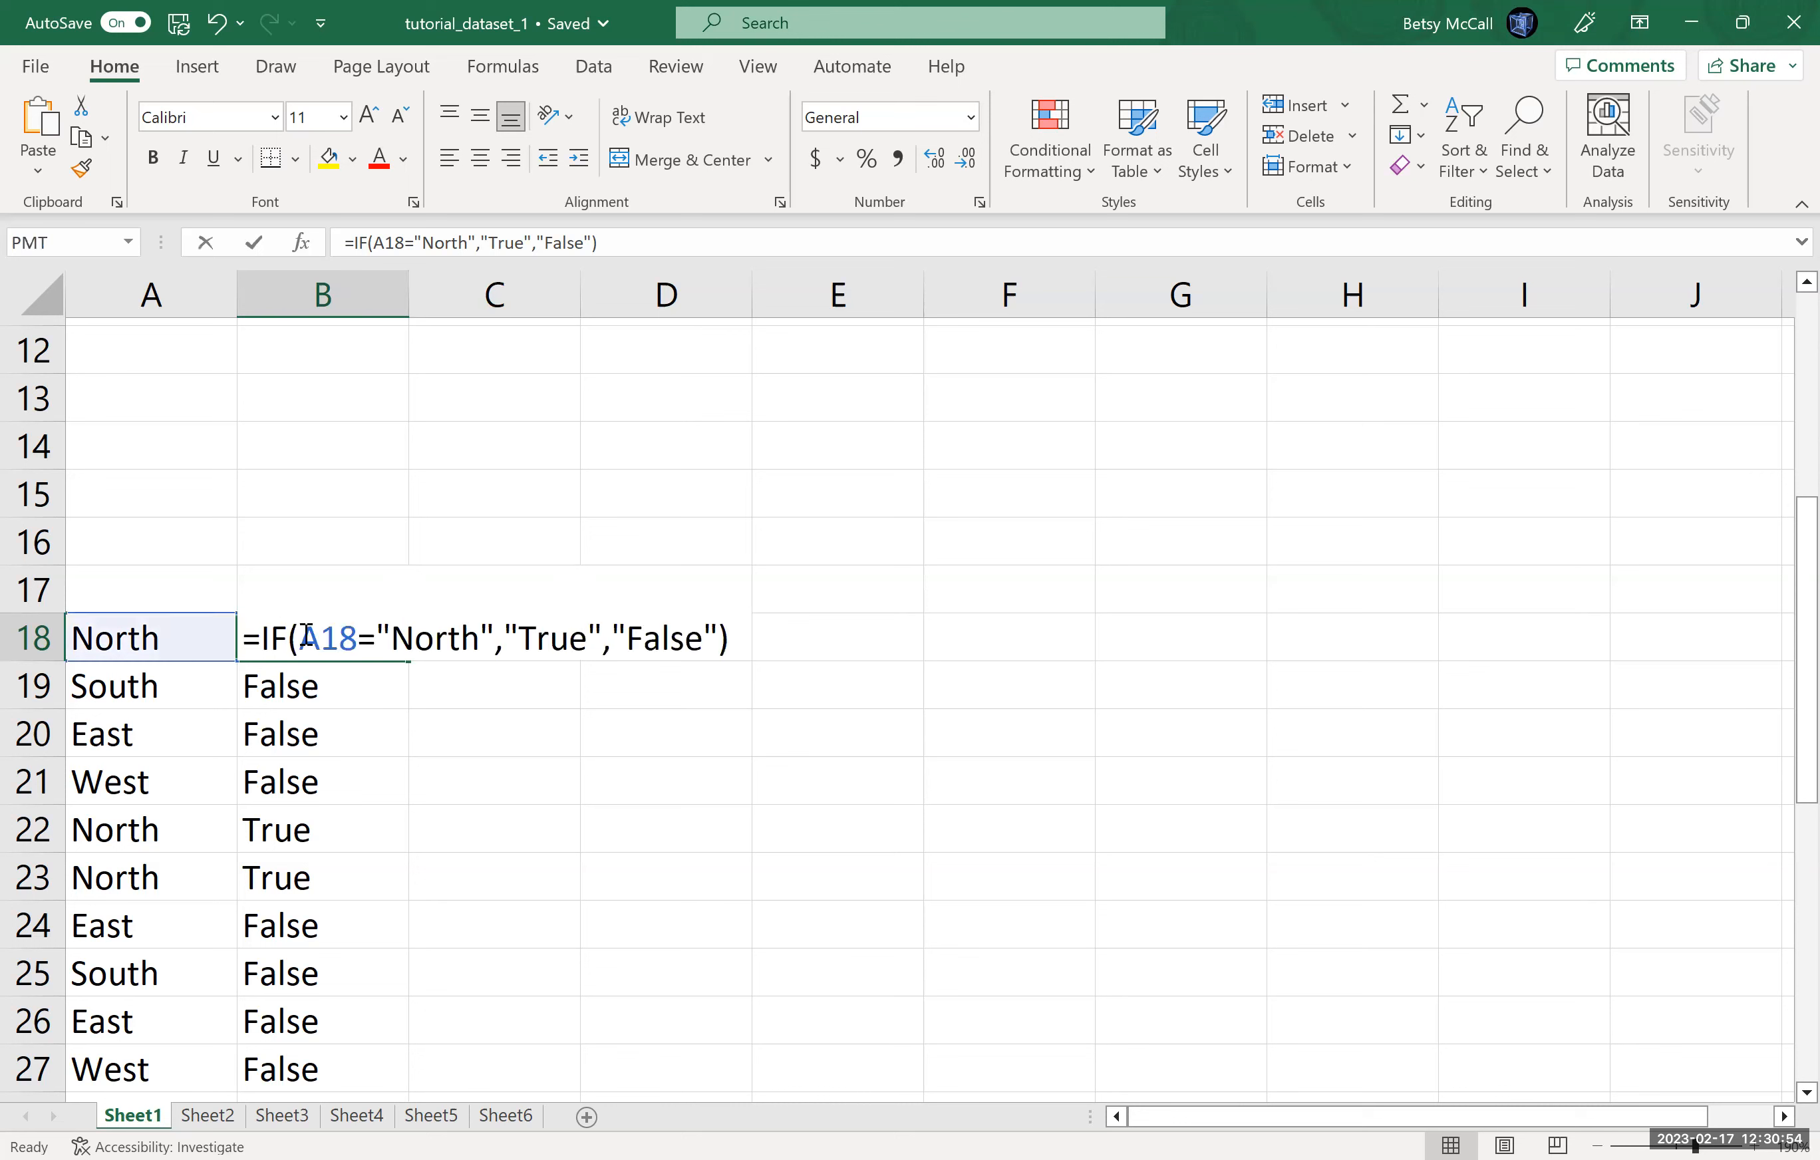
{"action": "left_click", "coordinate": [599, 640]}
{"action": "key", "text": "BackSpace"}
{"action": "key", "text": "BackSpace"}
{"action": "key", "text": "BackSpace"}
{"action": "key", "text": "BackSpace"}
{"action": "key", "text": "BackSpace"}
{"action": "key", "text": "BackSpace"}
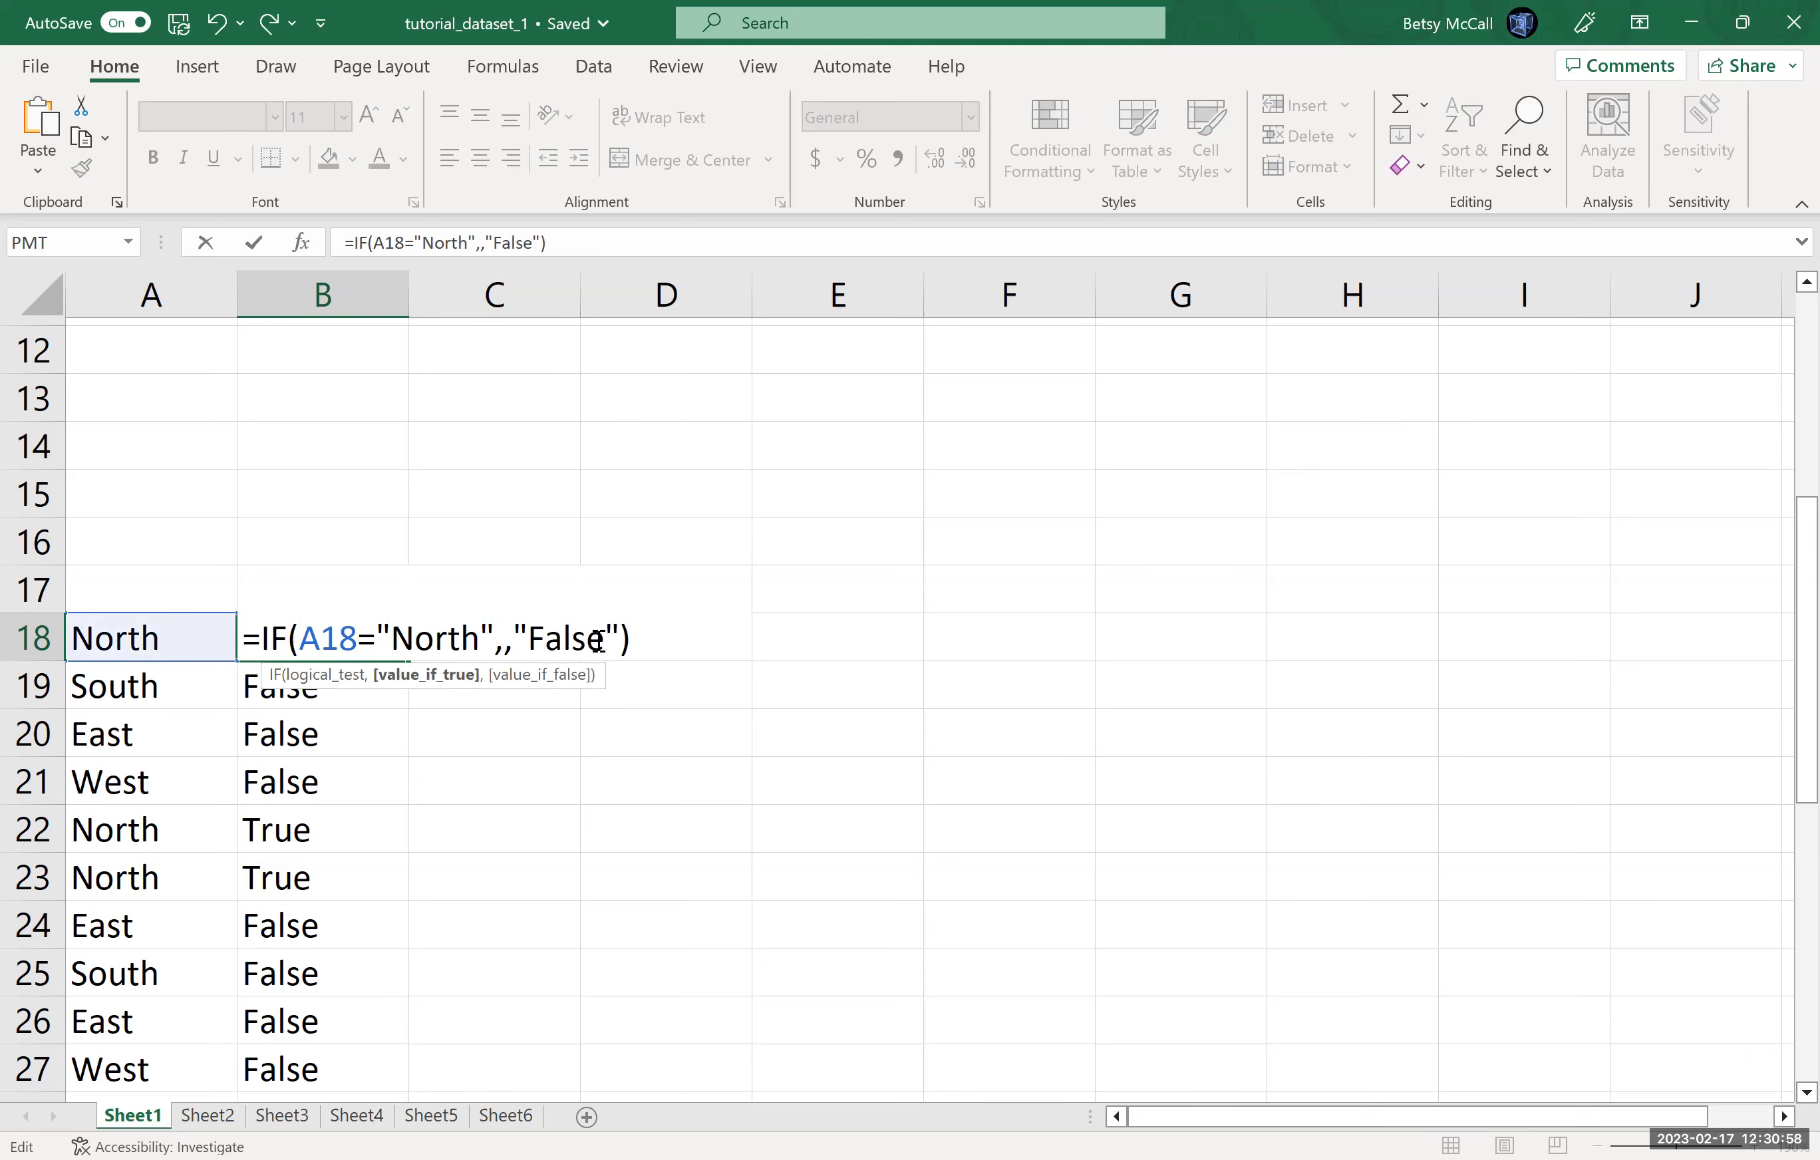
{"action": "type", "text": "1"}
Step: Replace the "False" result in B18's formula with 0, so it reads =IF(A18="North",1,0), and commit it
{"action": "left_click", "coordinate": [598, 640]}
{"action": "key", "text": "Right"}
{"action": "key", "text": "Right"}
{"action": "key", "text": "Right"}
{"action": "key", "text": "Right"}
{"action": "key", "text": "Right"}
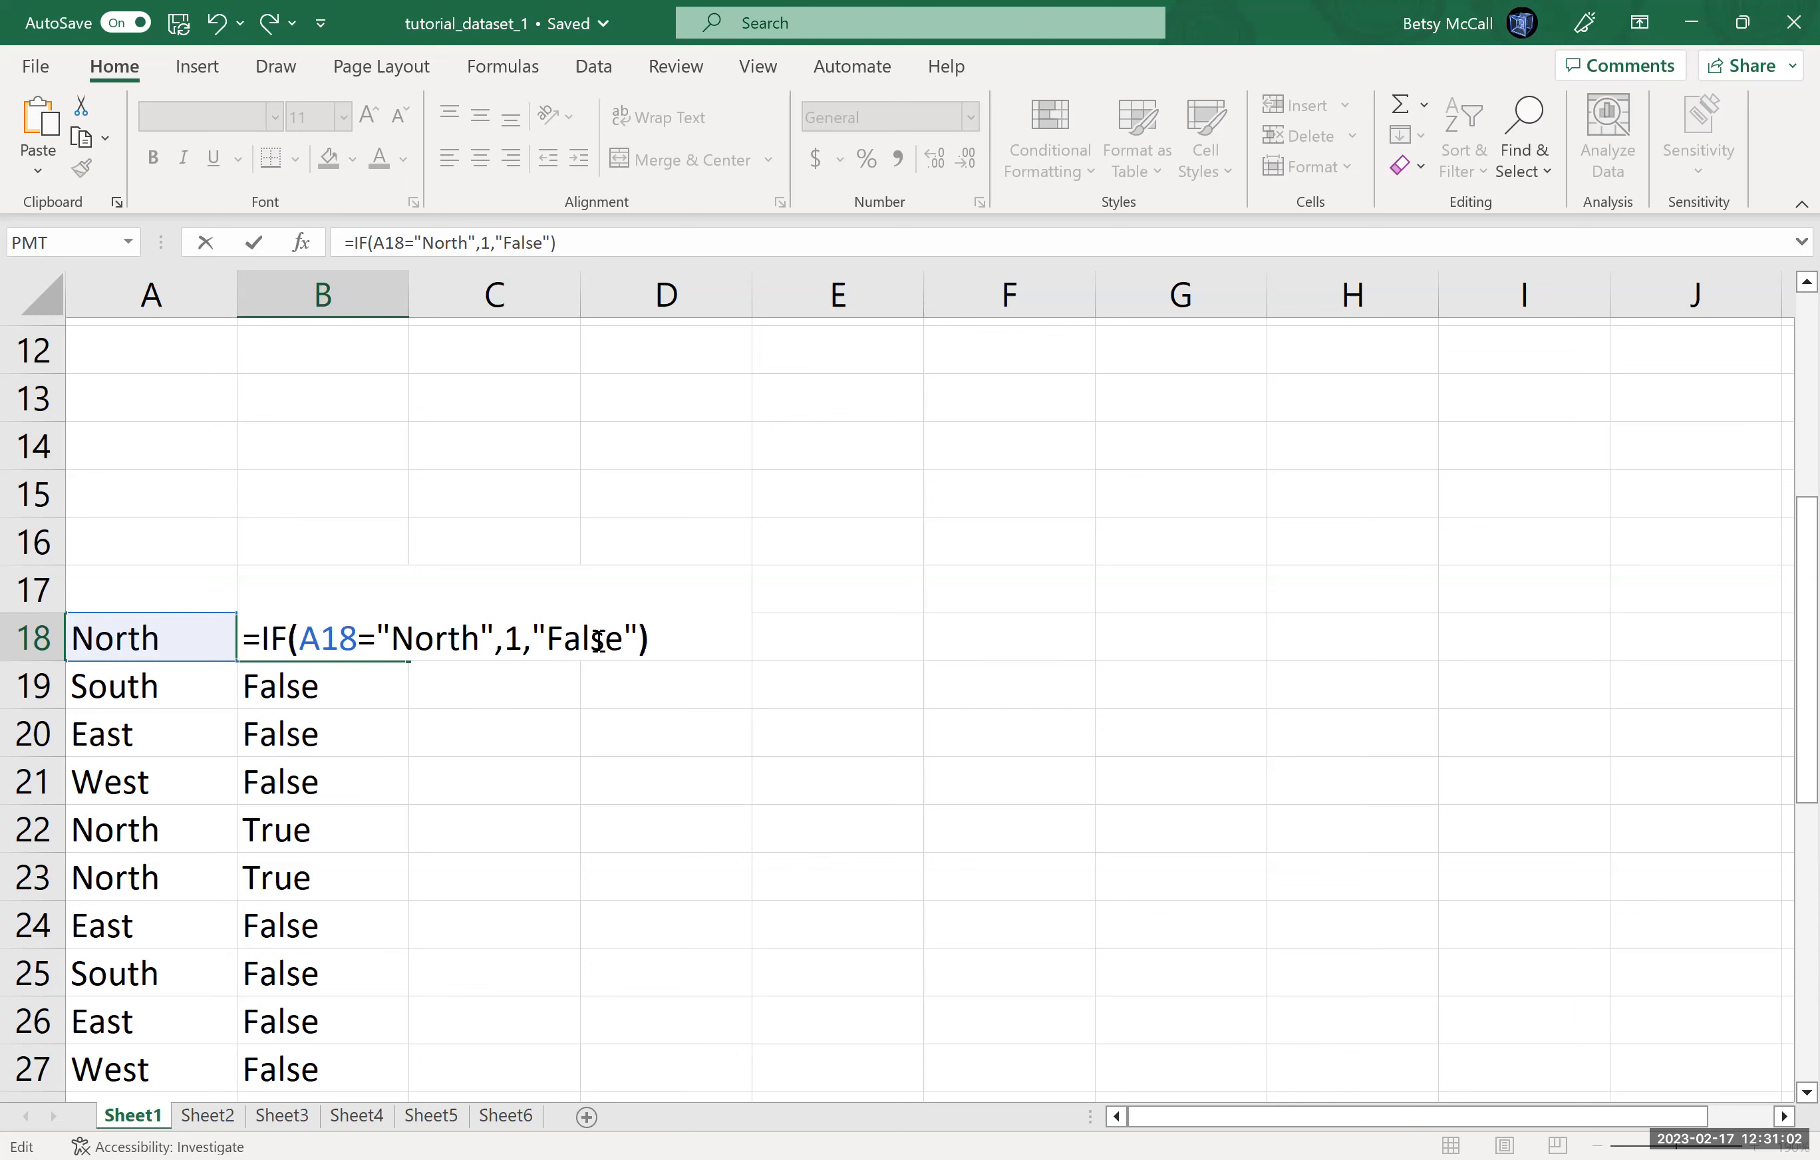
{"action": "key", "text": "BackSpace"}
{"action": "key", "text": "BackSpace"}
{"action": "key", "text": "BackSpace"}
{"action": "key", "text": "BackSpace"}
{"action": "key", "text": "BackSpace"}
{"action": "key", "text": "BackSpace"}
{"action": "key", "text": "BackSpace"}
{"action": "type", "text": "0"}
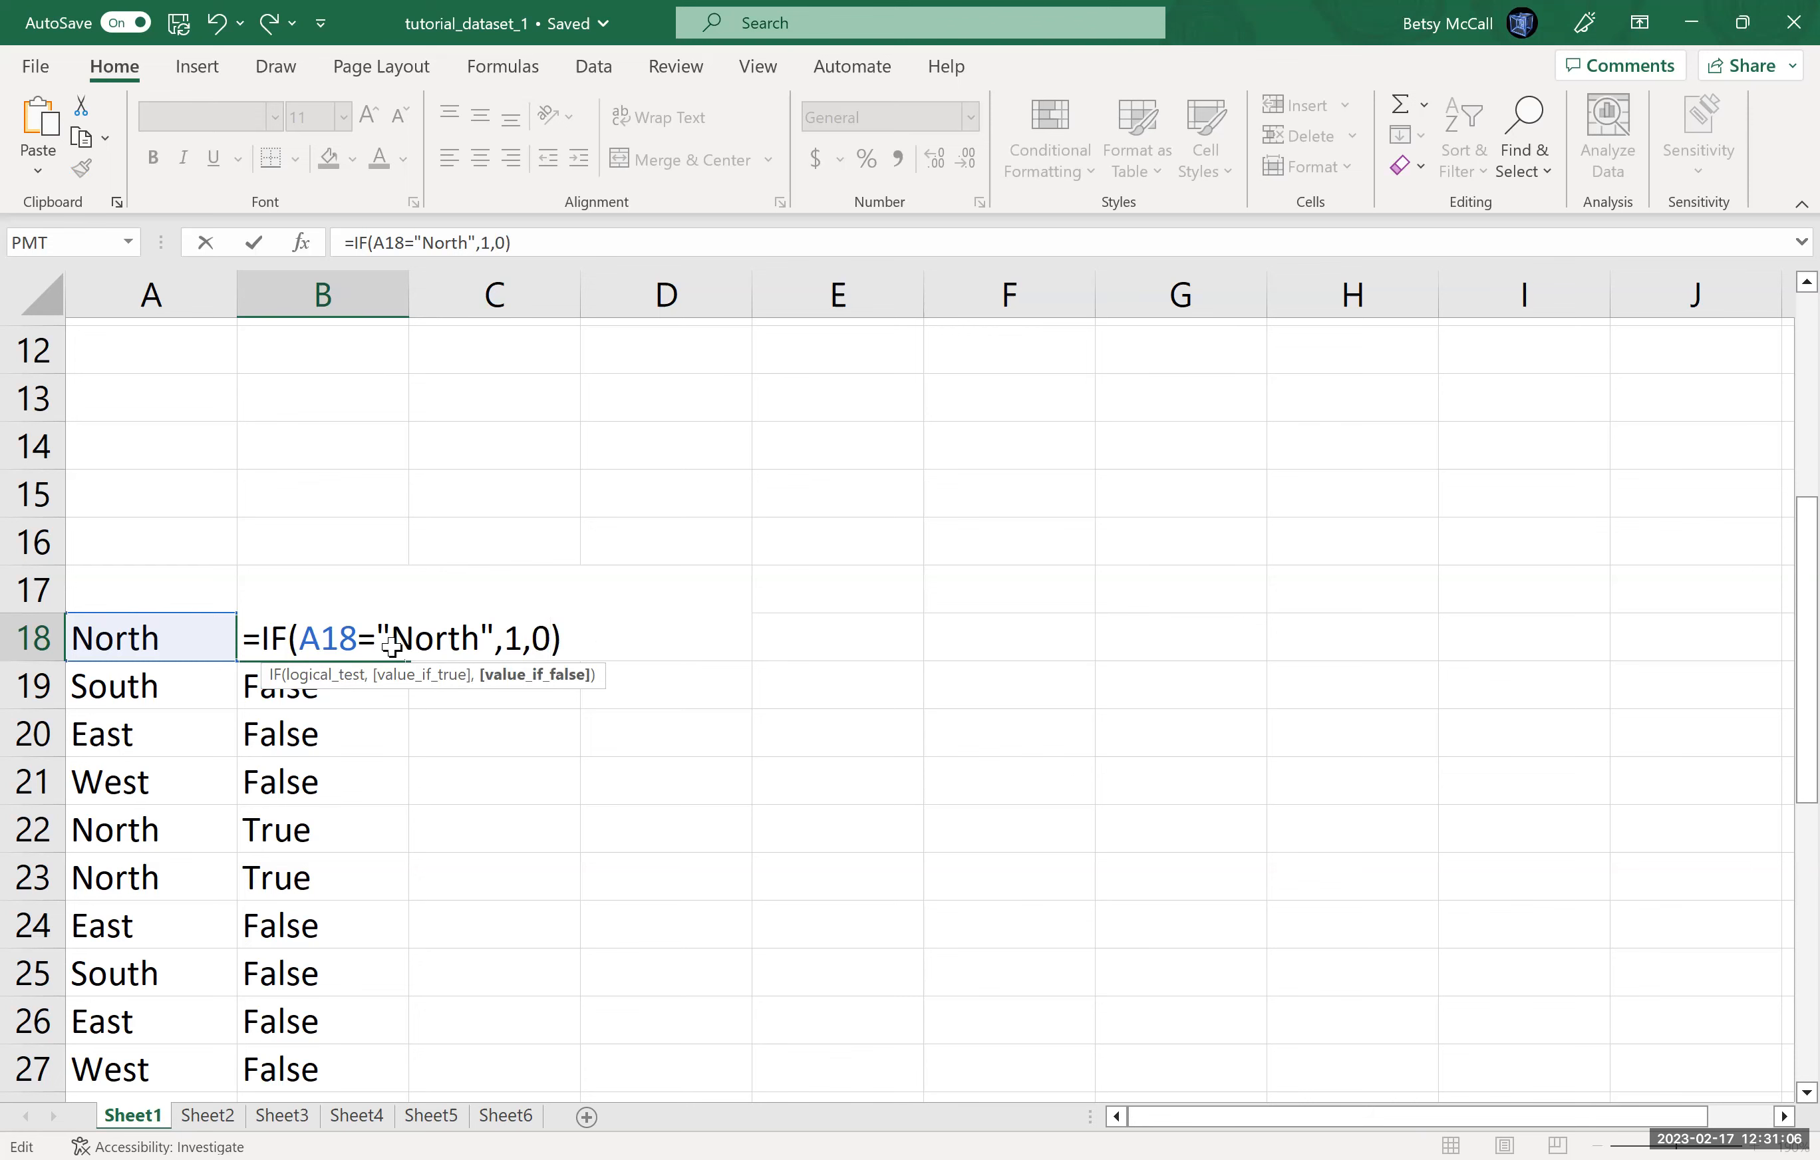
{"action": "left_click", "coordinate": [665, 734]}
Step: Enter the column headings North, South, East and West in cells B17 through E17
{"action": "left_click", "coordinate": [365, 596]}
{"action": "type", "text": "Nort"}
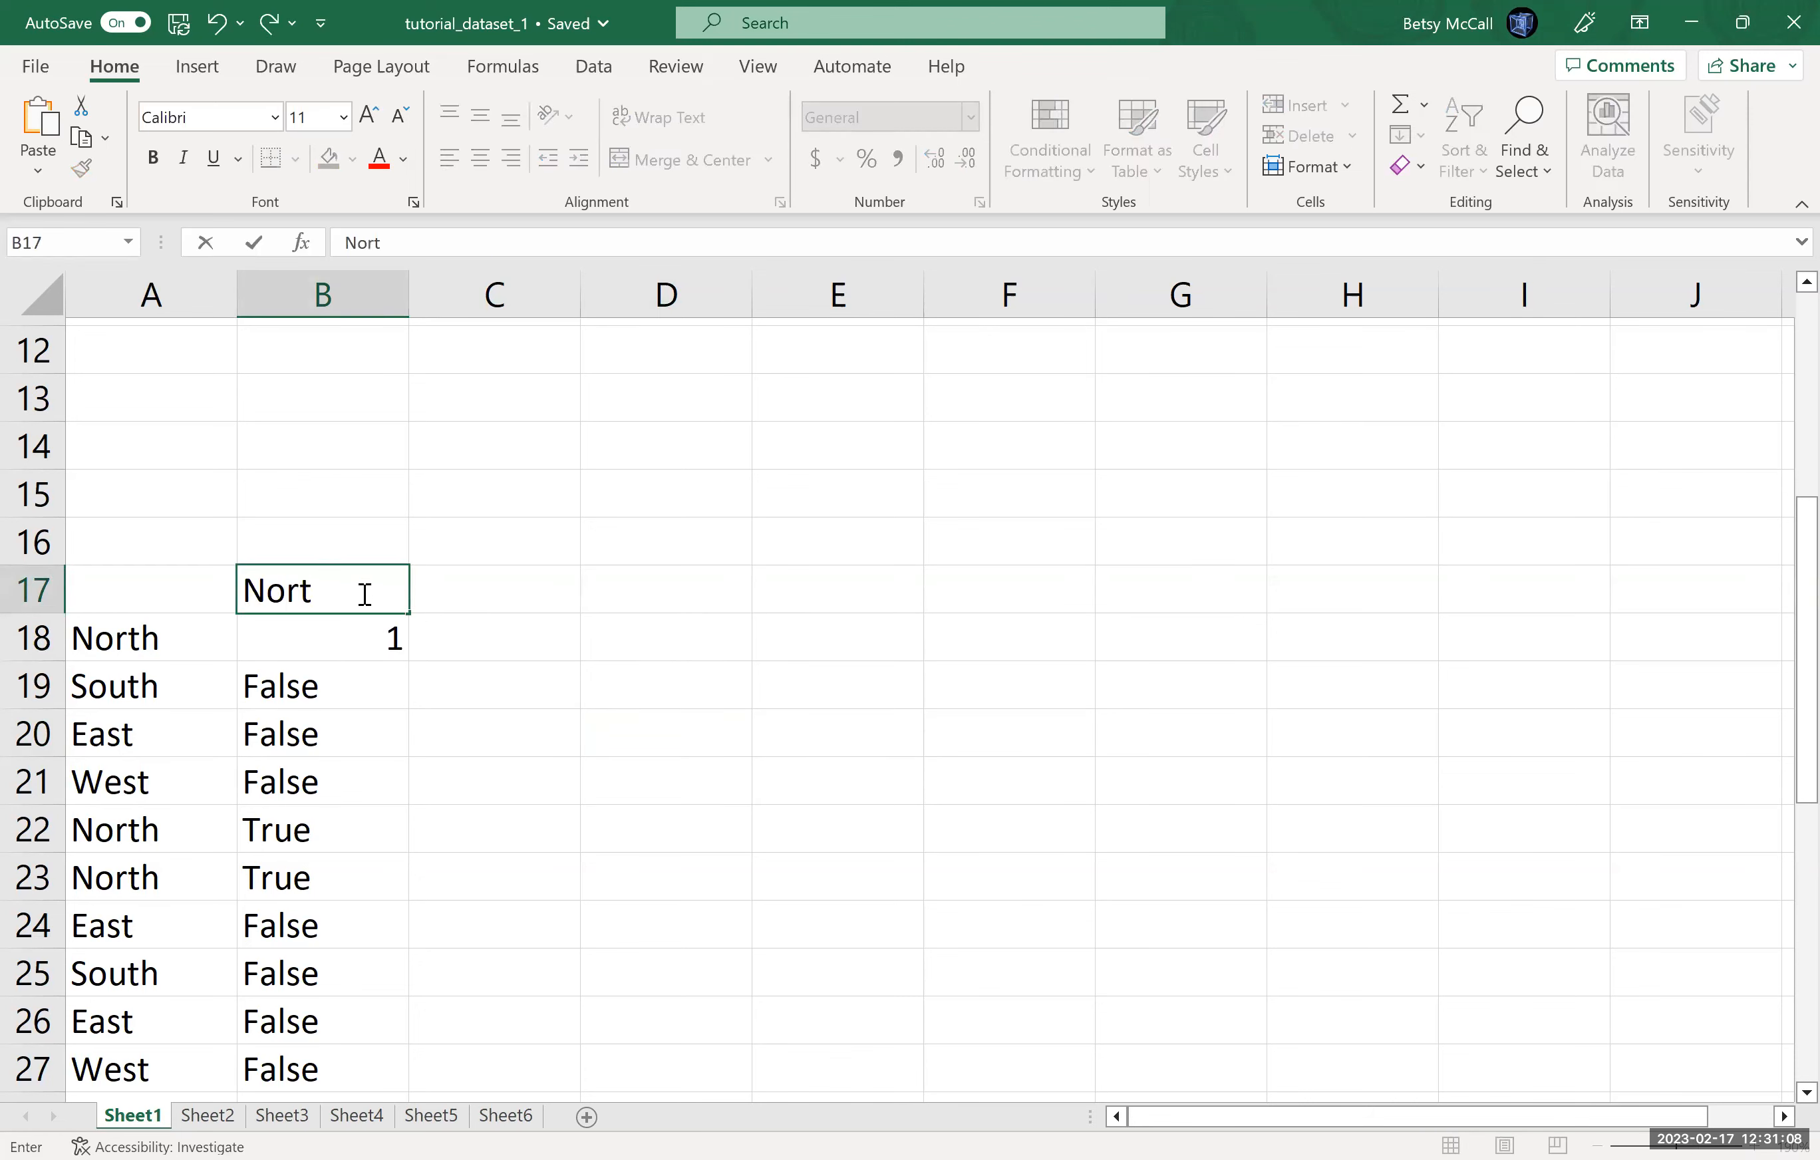
{"action": "type", "text": "h"}
{"action": "key", "text": "Tab"}
{"action": "type", "text": "South"}
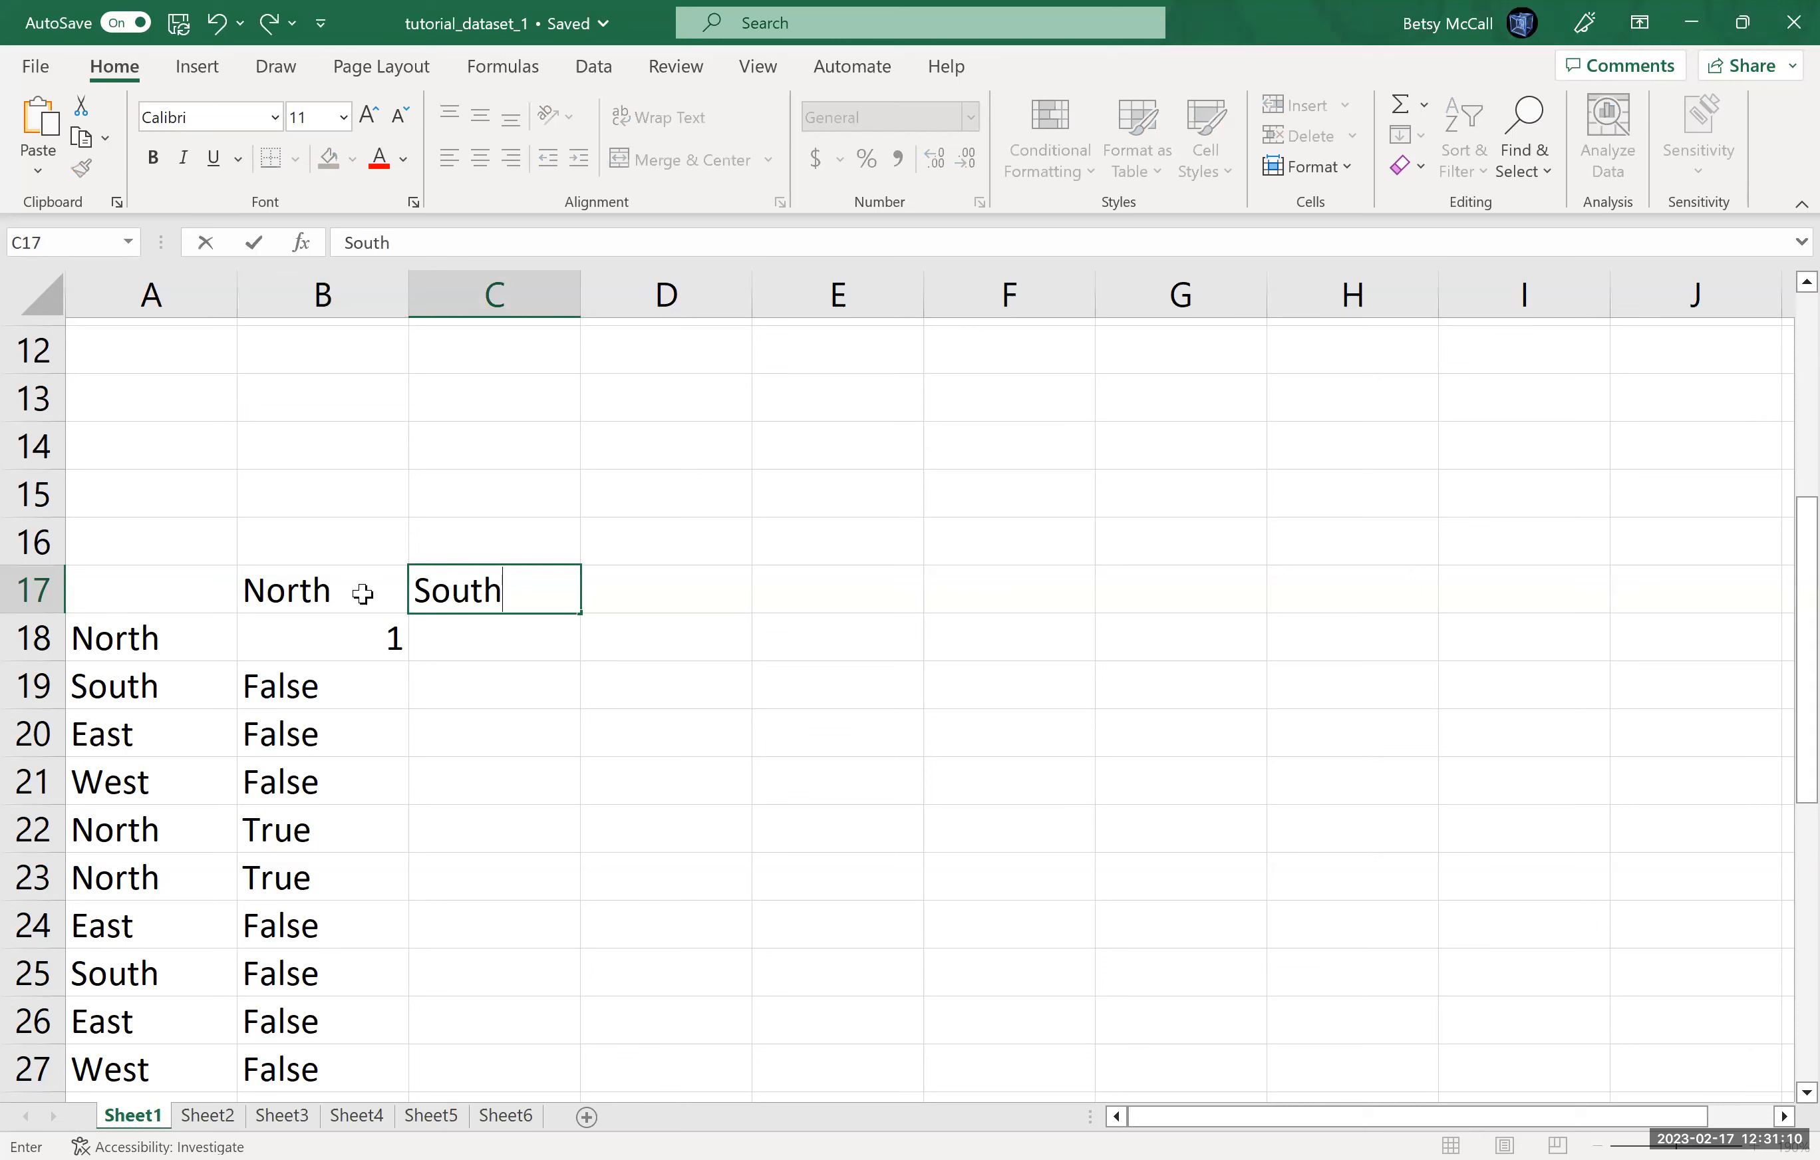
{"action": "key", "text": "Tab"}
{"action": "type", "text": "East"}
{"action": "key", "text": "Tab"}
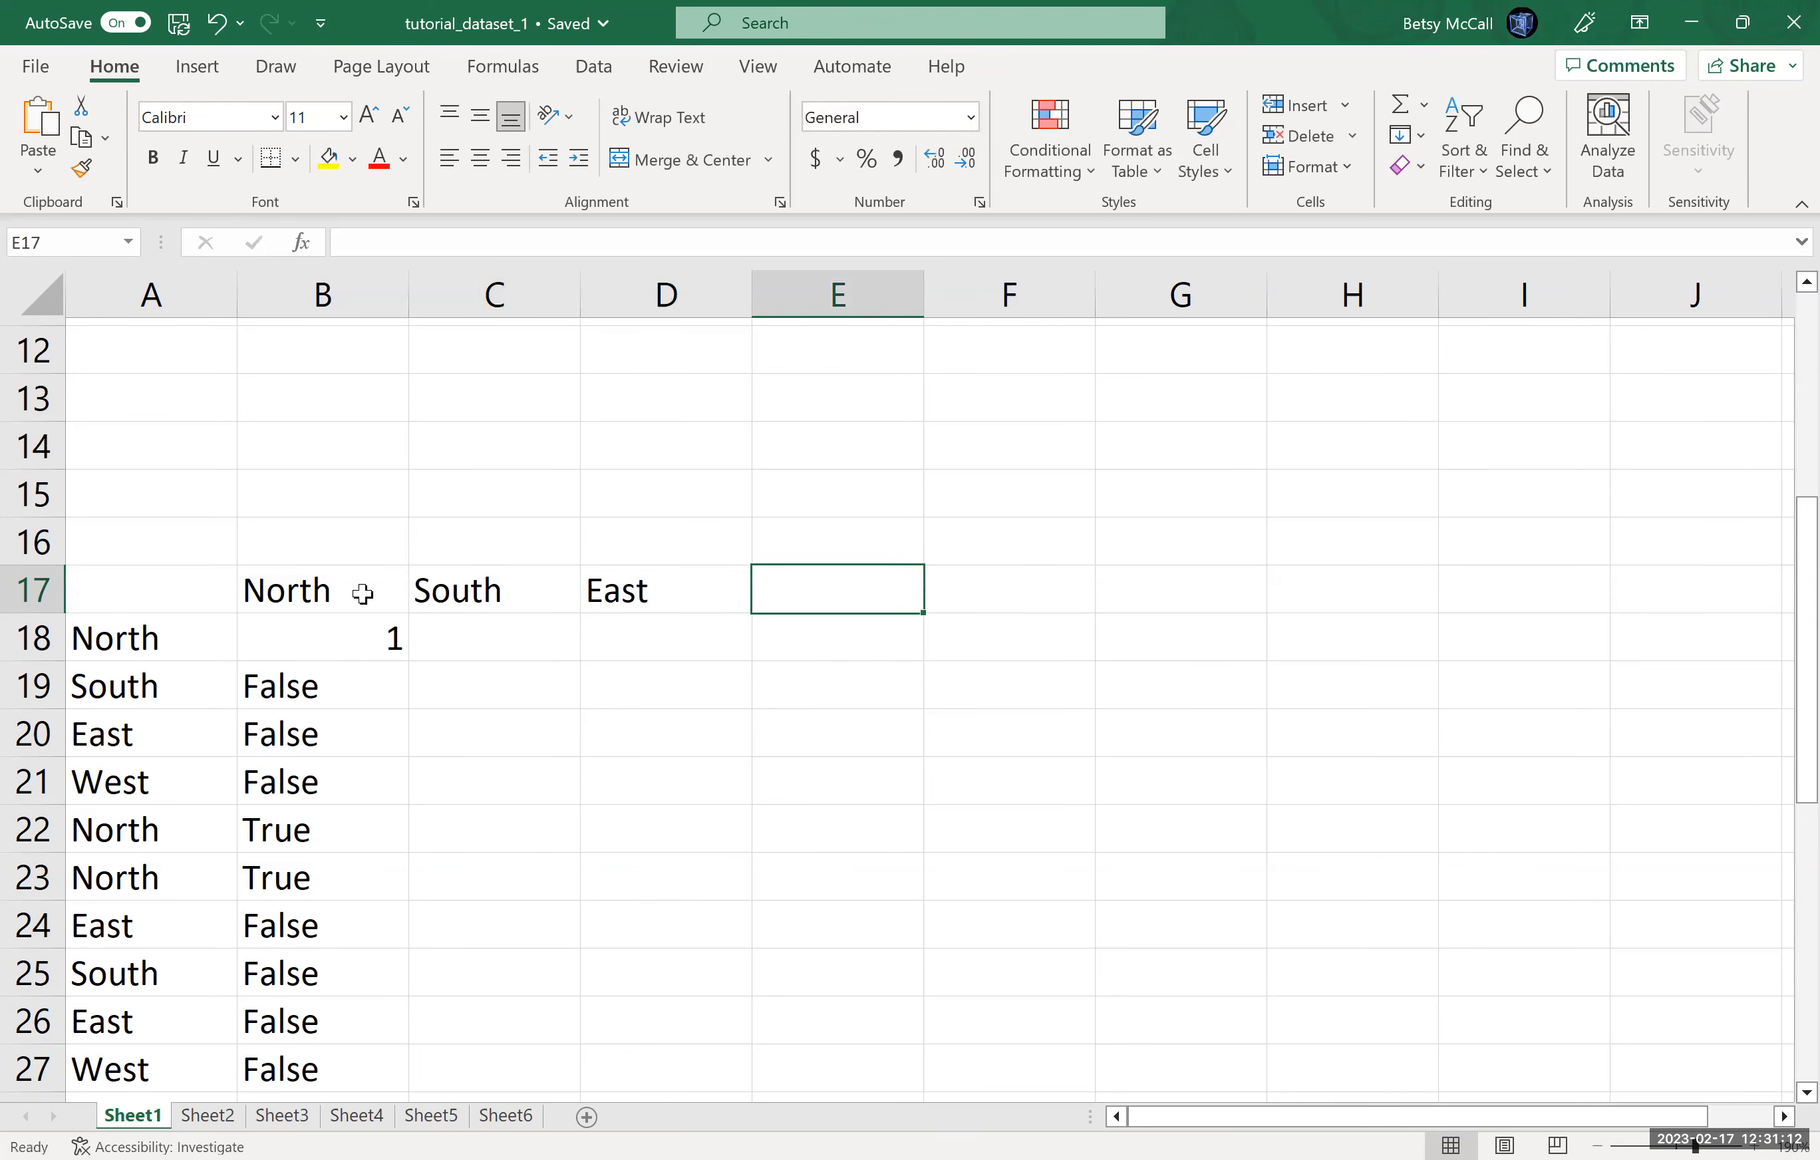
{"action": "type", "text": "West"}
{"action": "key", "text": "Return"}
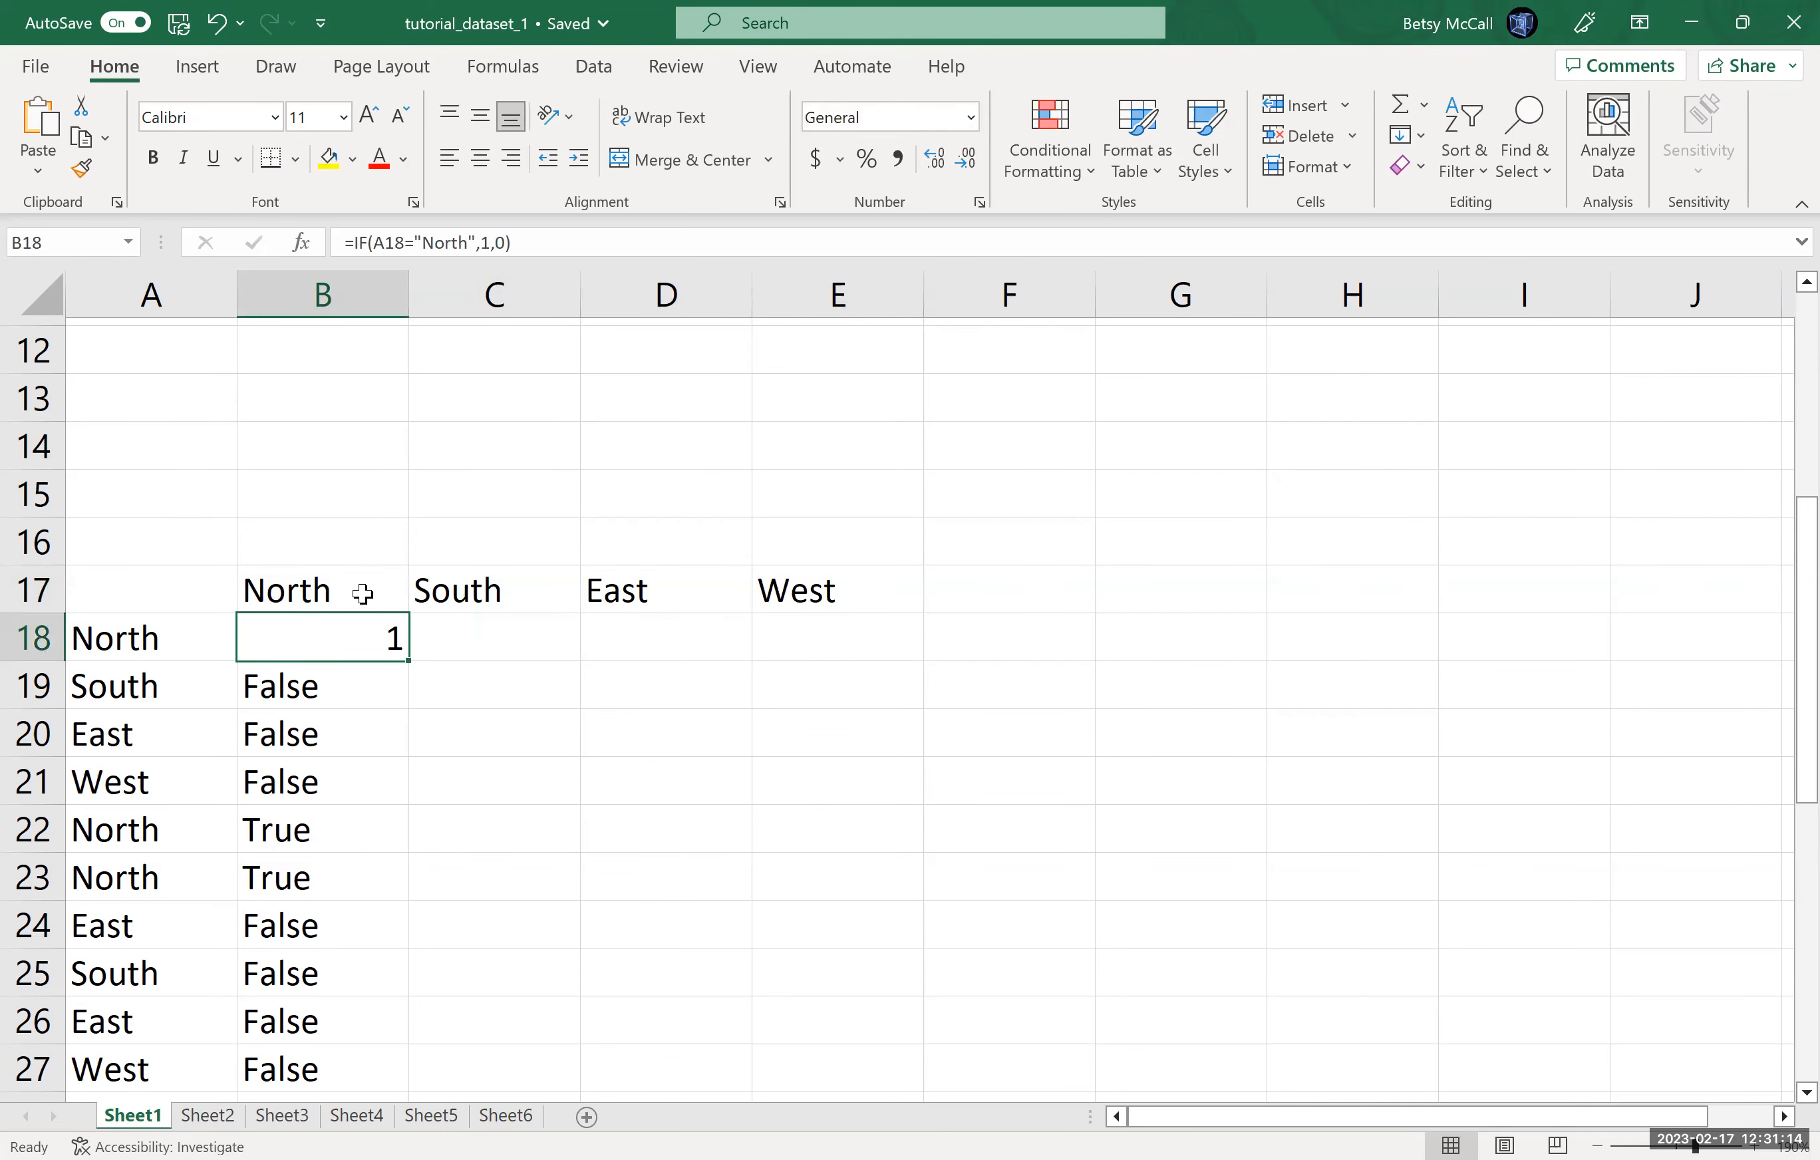
Step: Enter the formula =IF(A18="South",1,0) in C18, under the South heading
{"action": "left_click", "coordinate": [523, 640]}
{"action": "type", "text": "="}
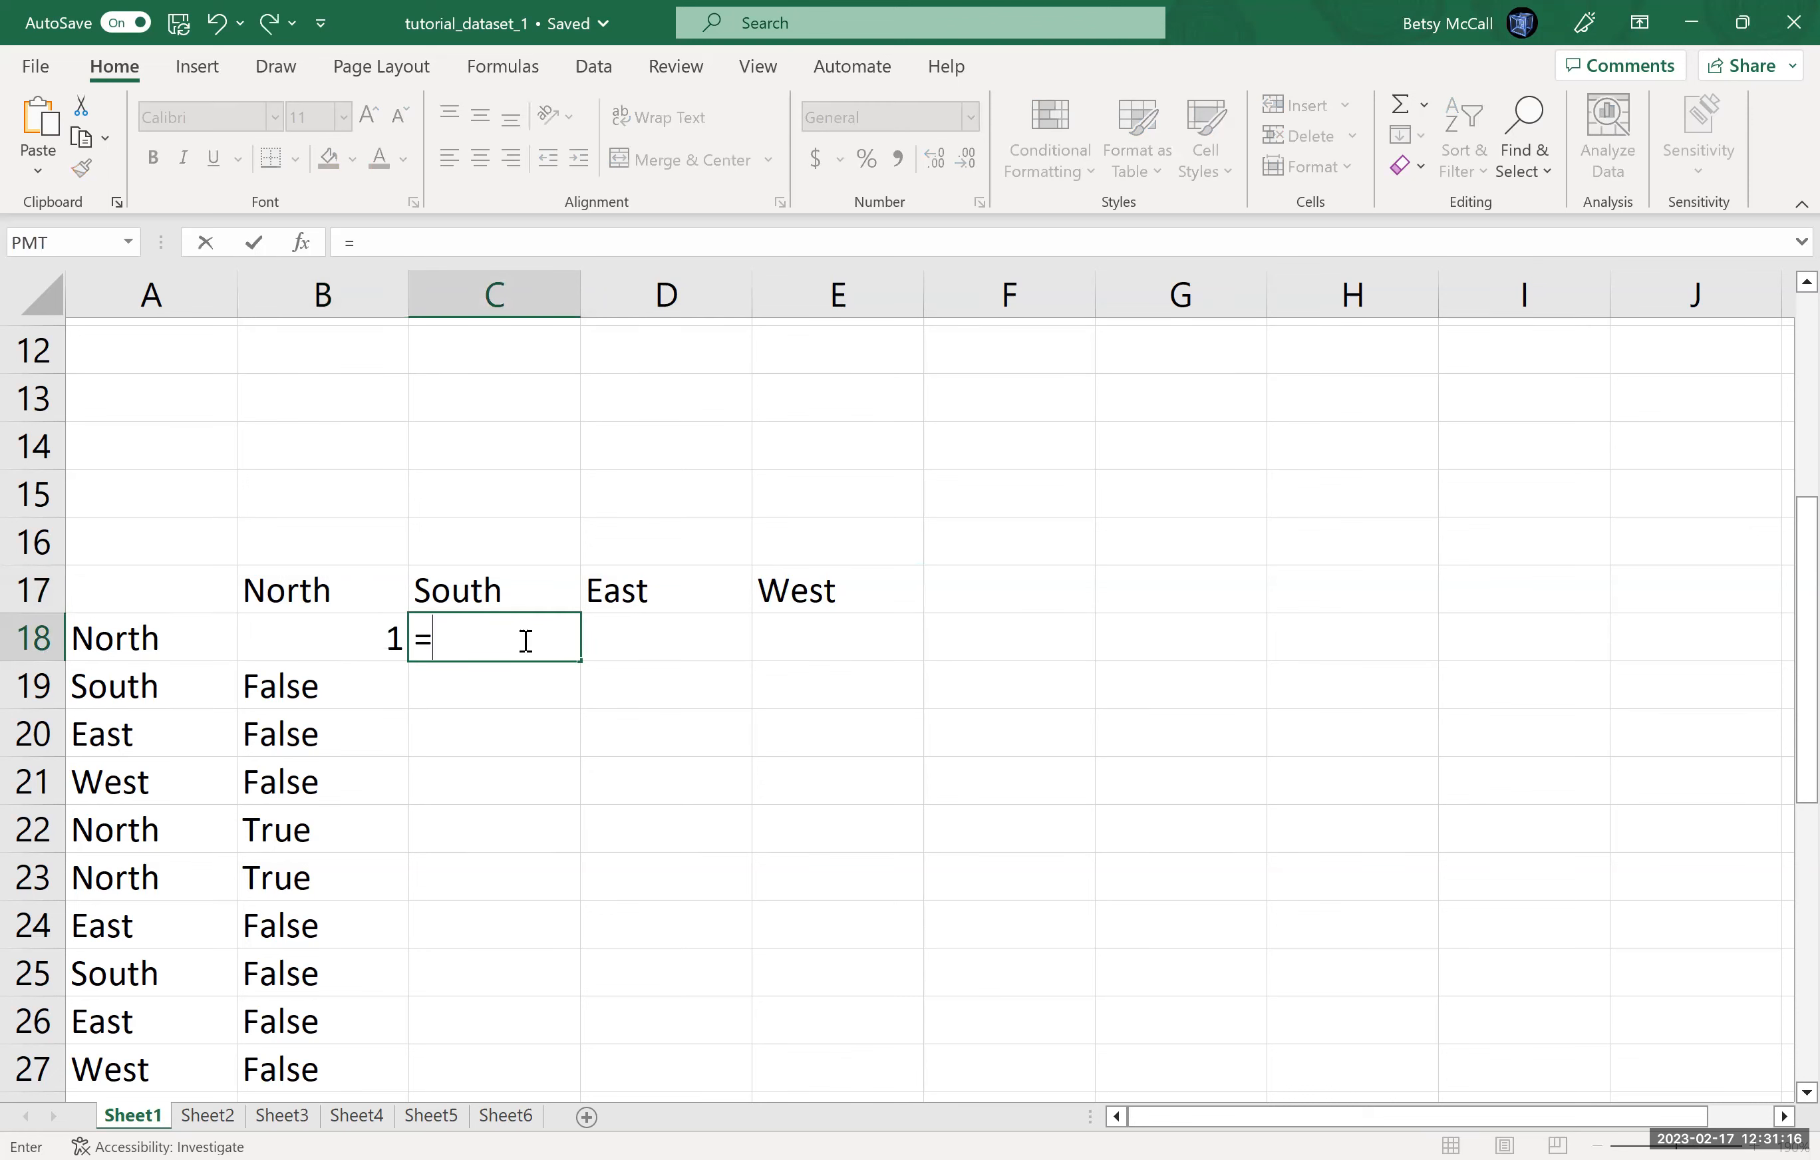
{"action": "type", "text": "IF("}
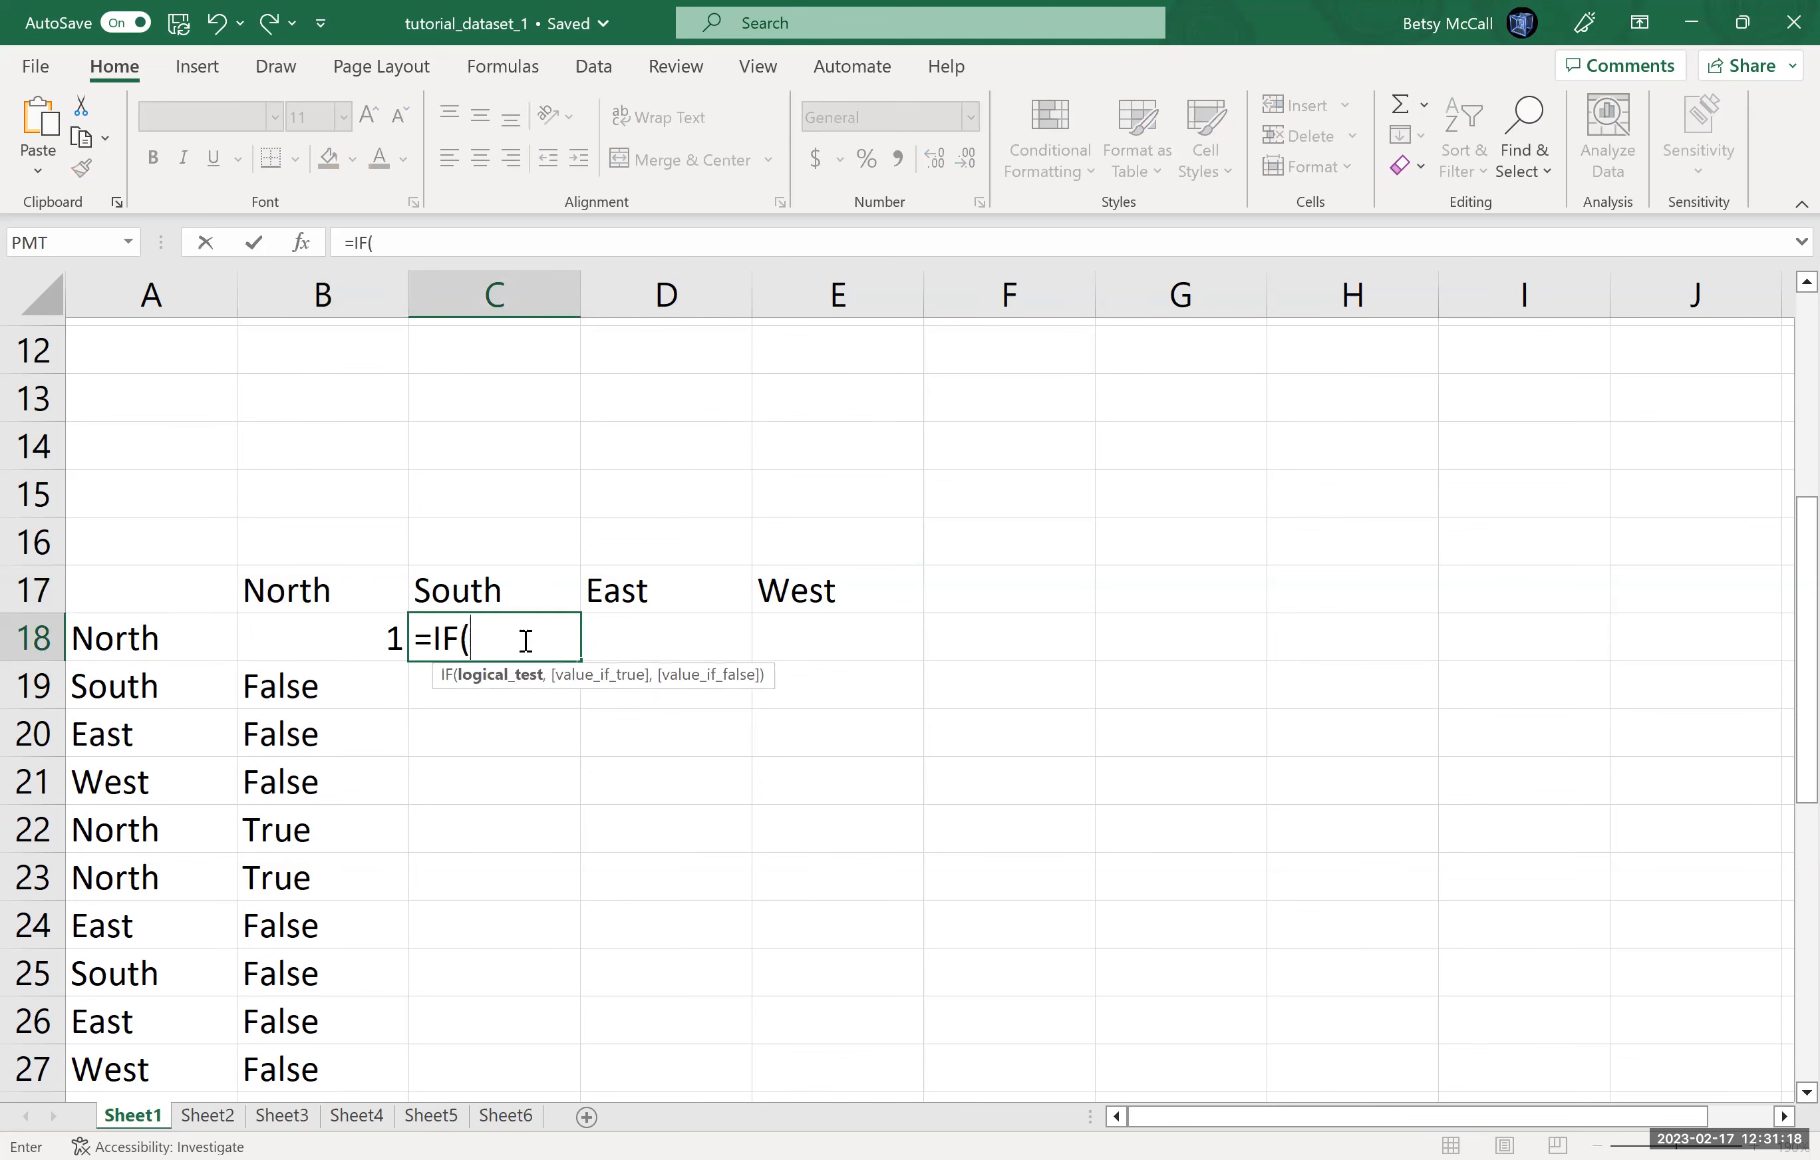
{"action": "left_click", "coordinate": [167, 643]}
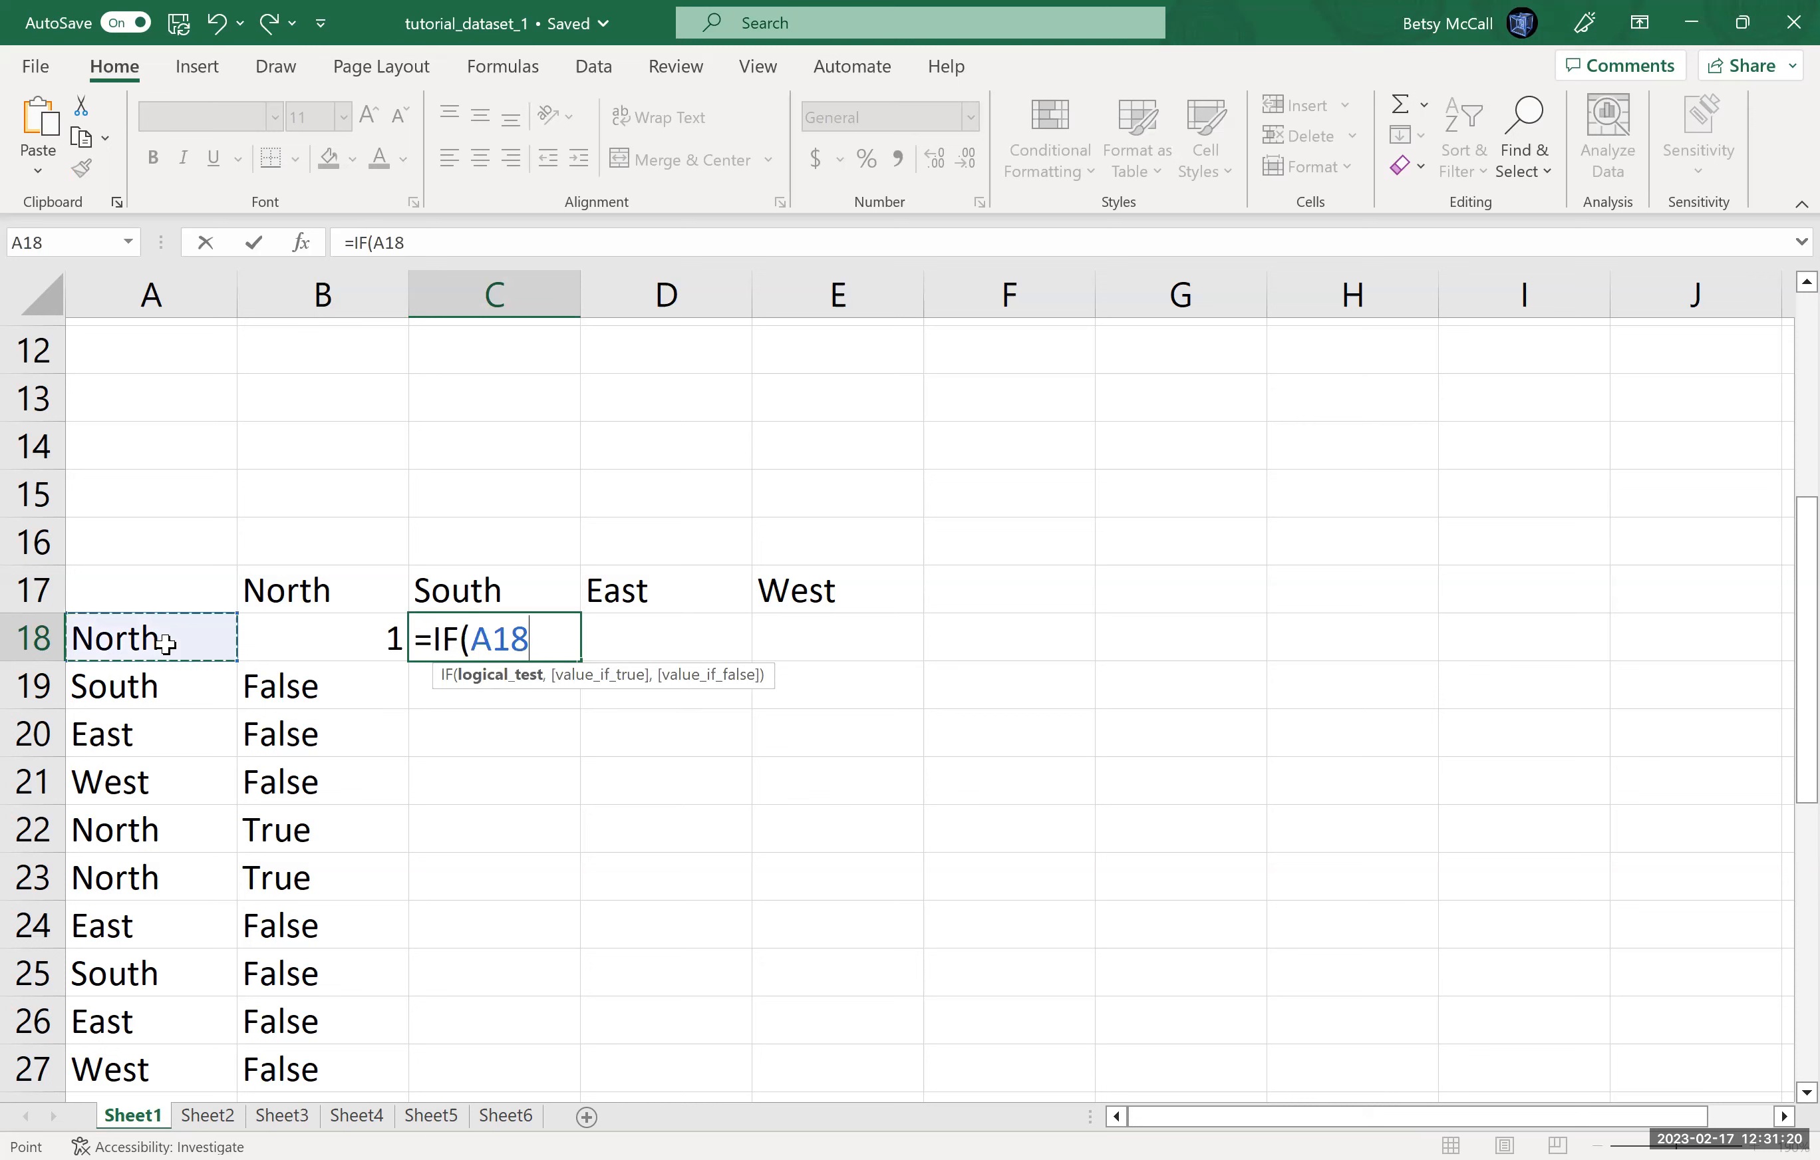
{"action": "type", "text": "=\"South\""}
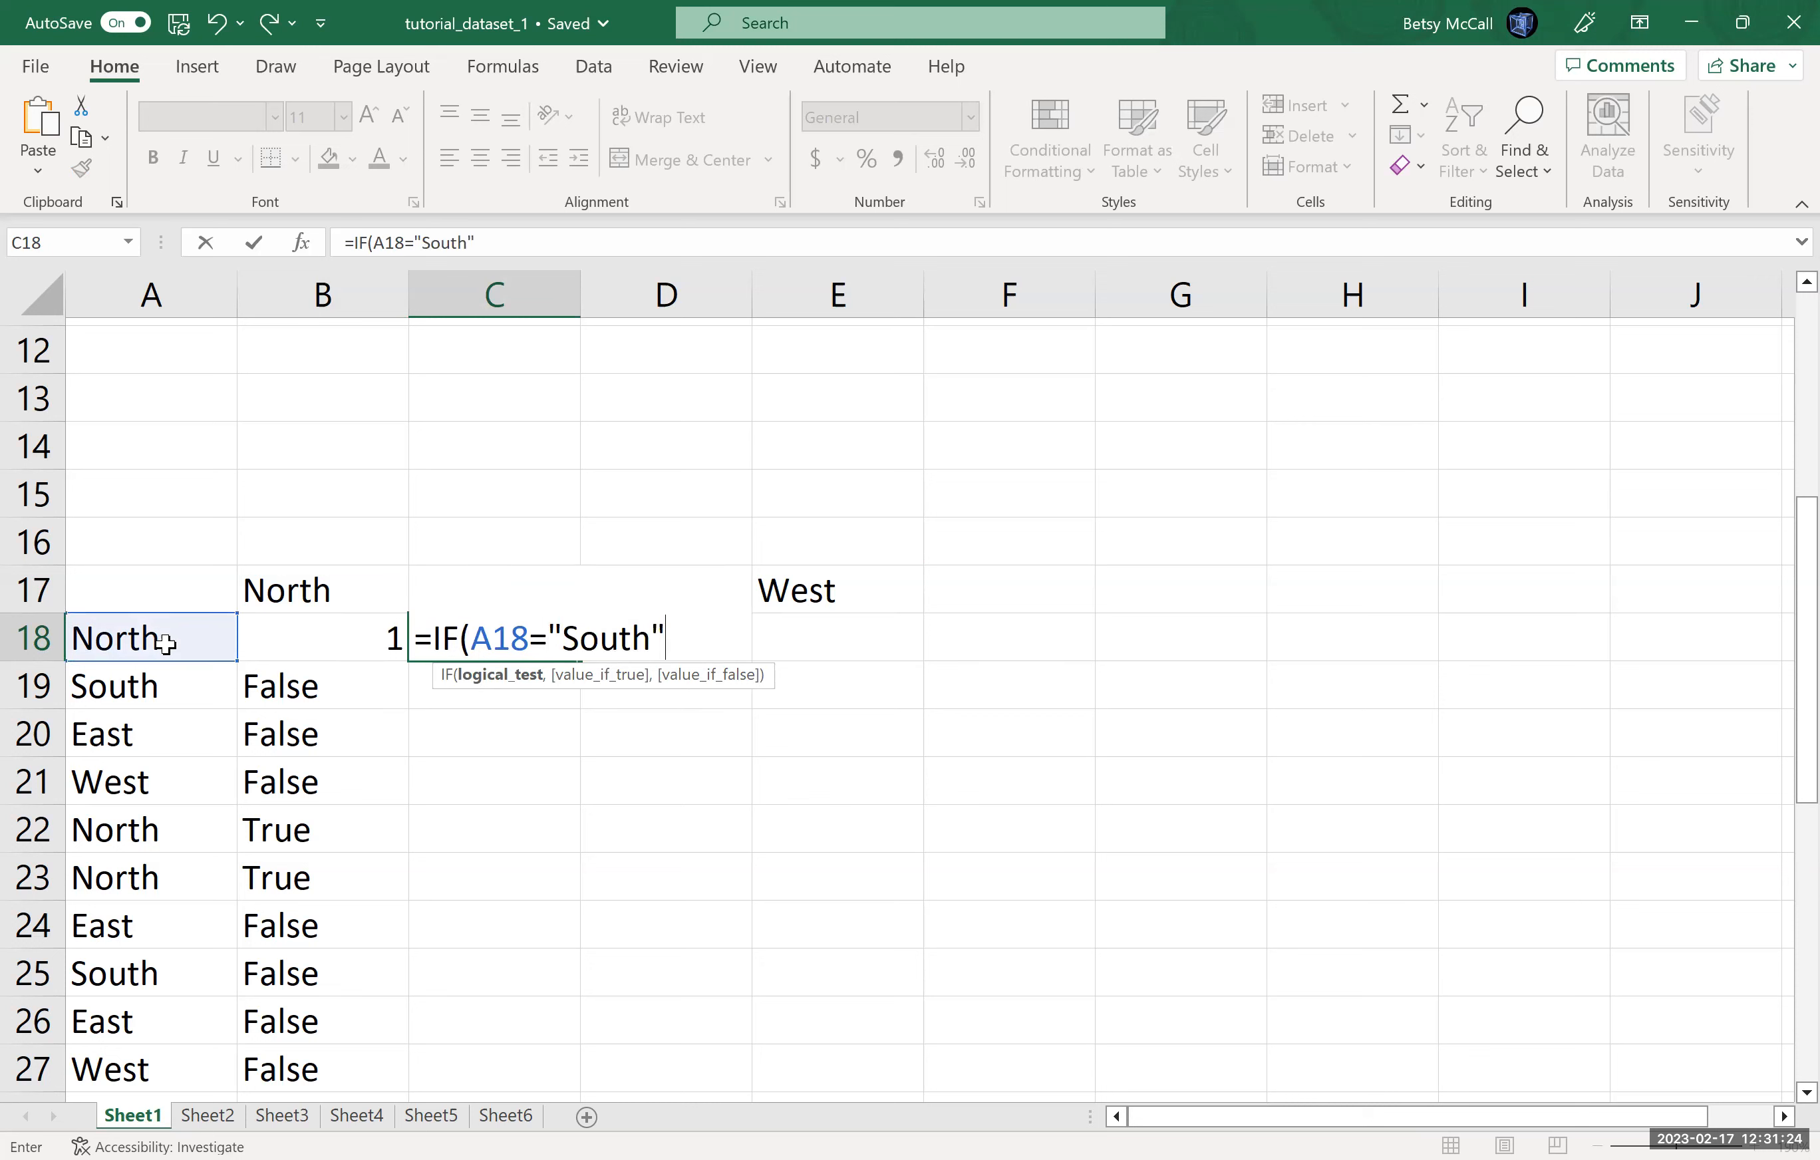
{"action": "type", "text": ",1,0)"}
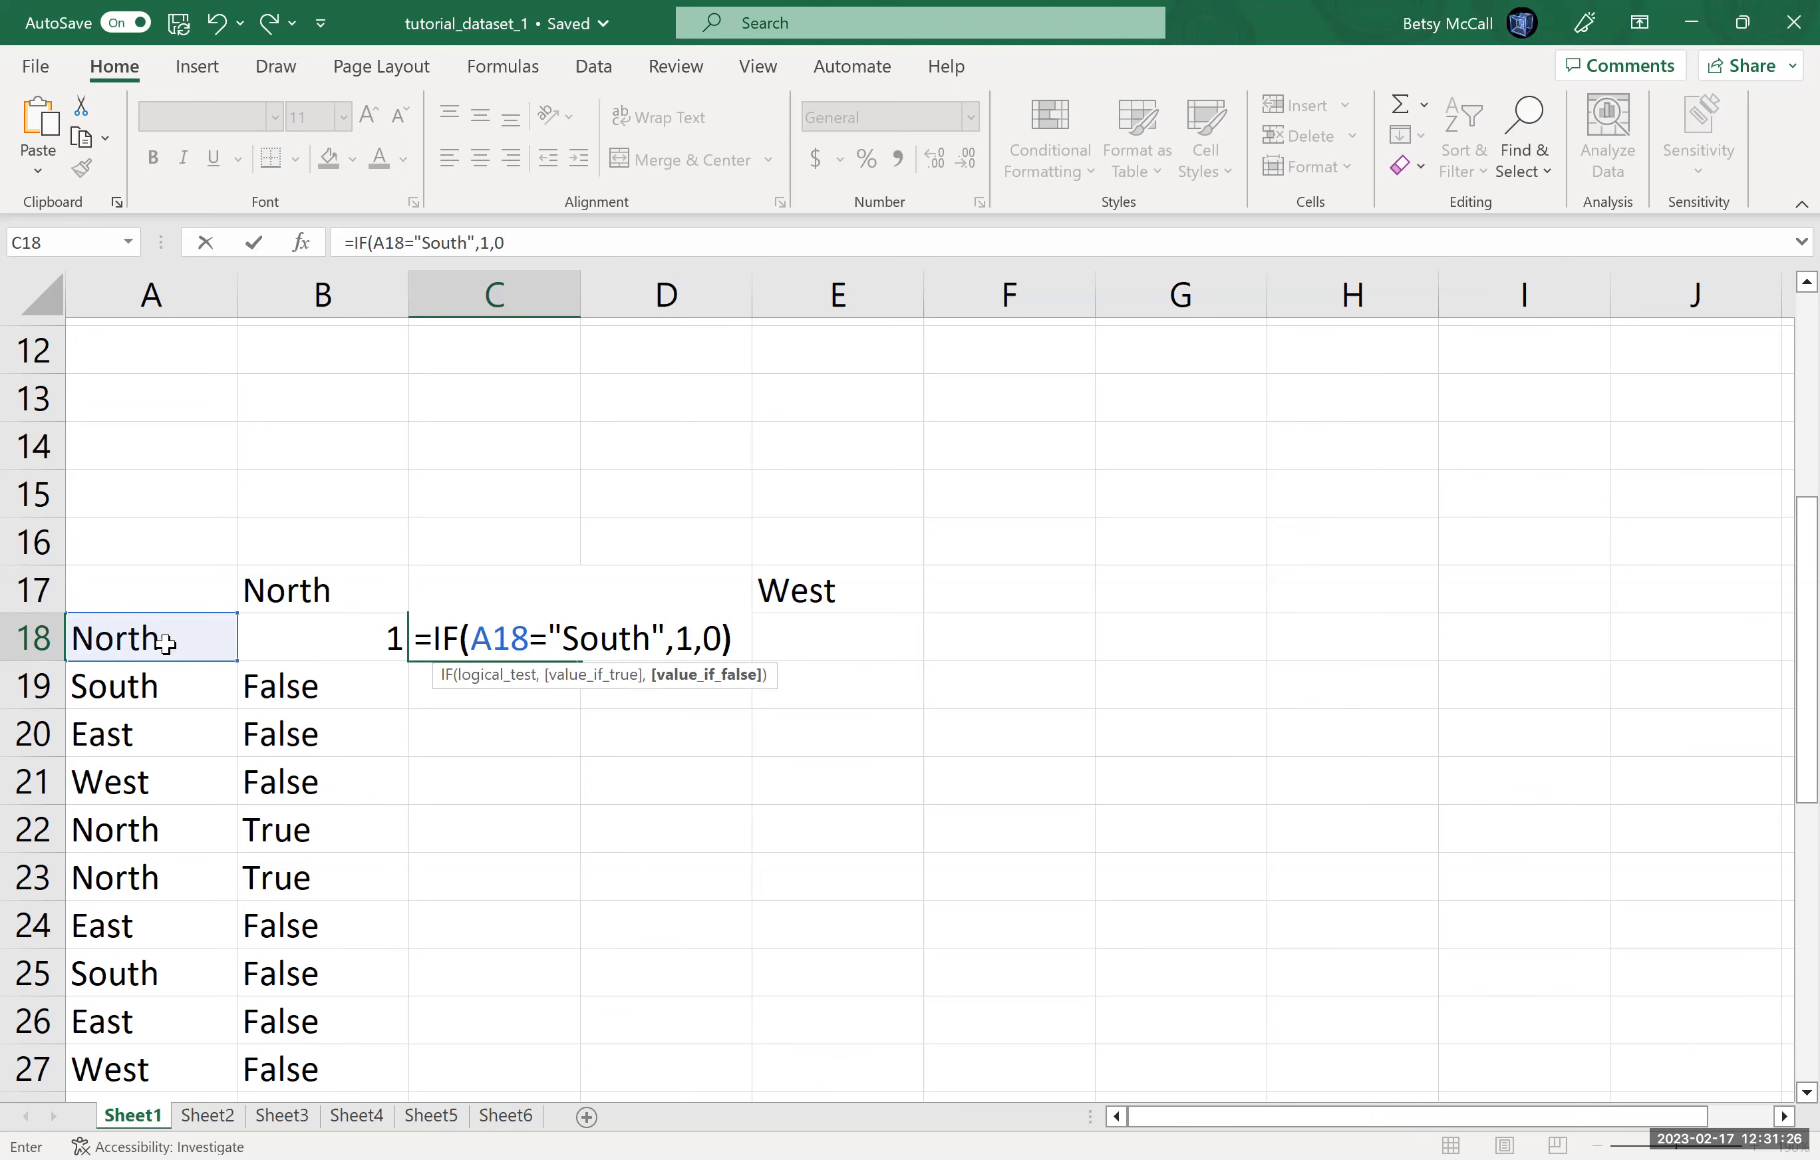
{"action": "key", "text": "Return"}
Step: Enter the formula =IF(A18="East",1,0) in D18, under the East heading
{"action": "left_click", "coordinate": [622, 635]}
{"action": "type", "text": "="}
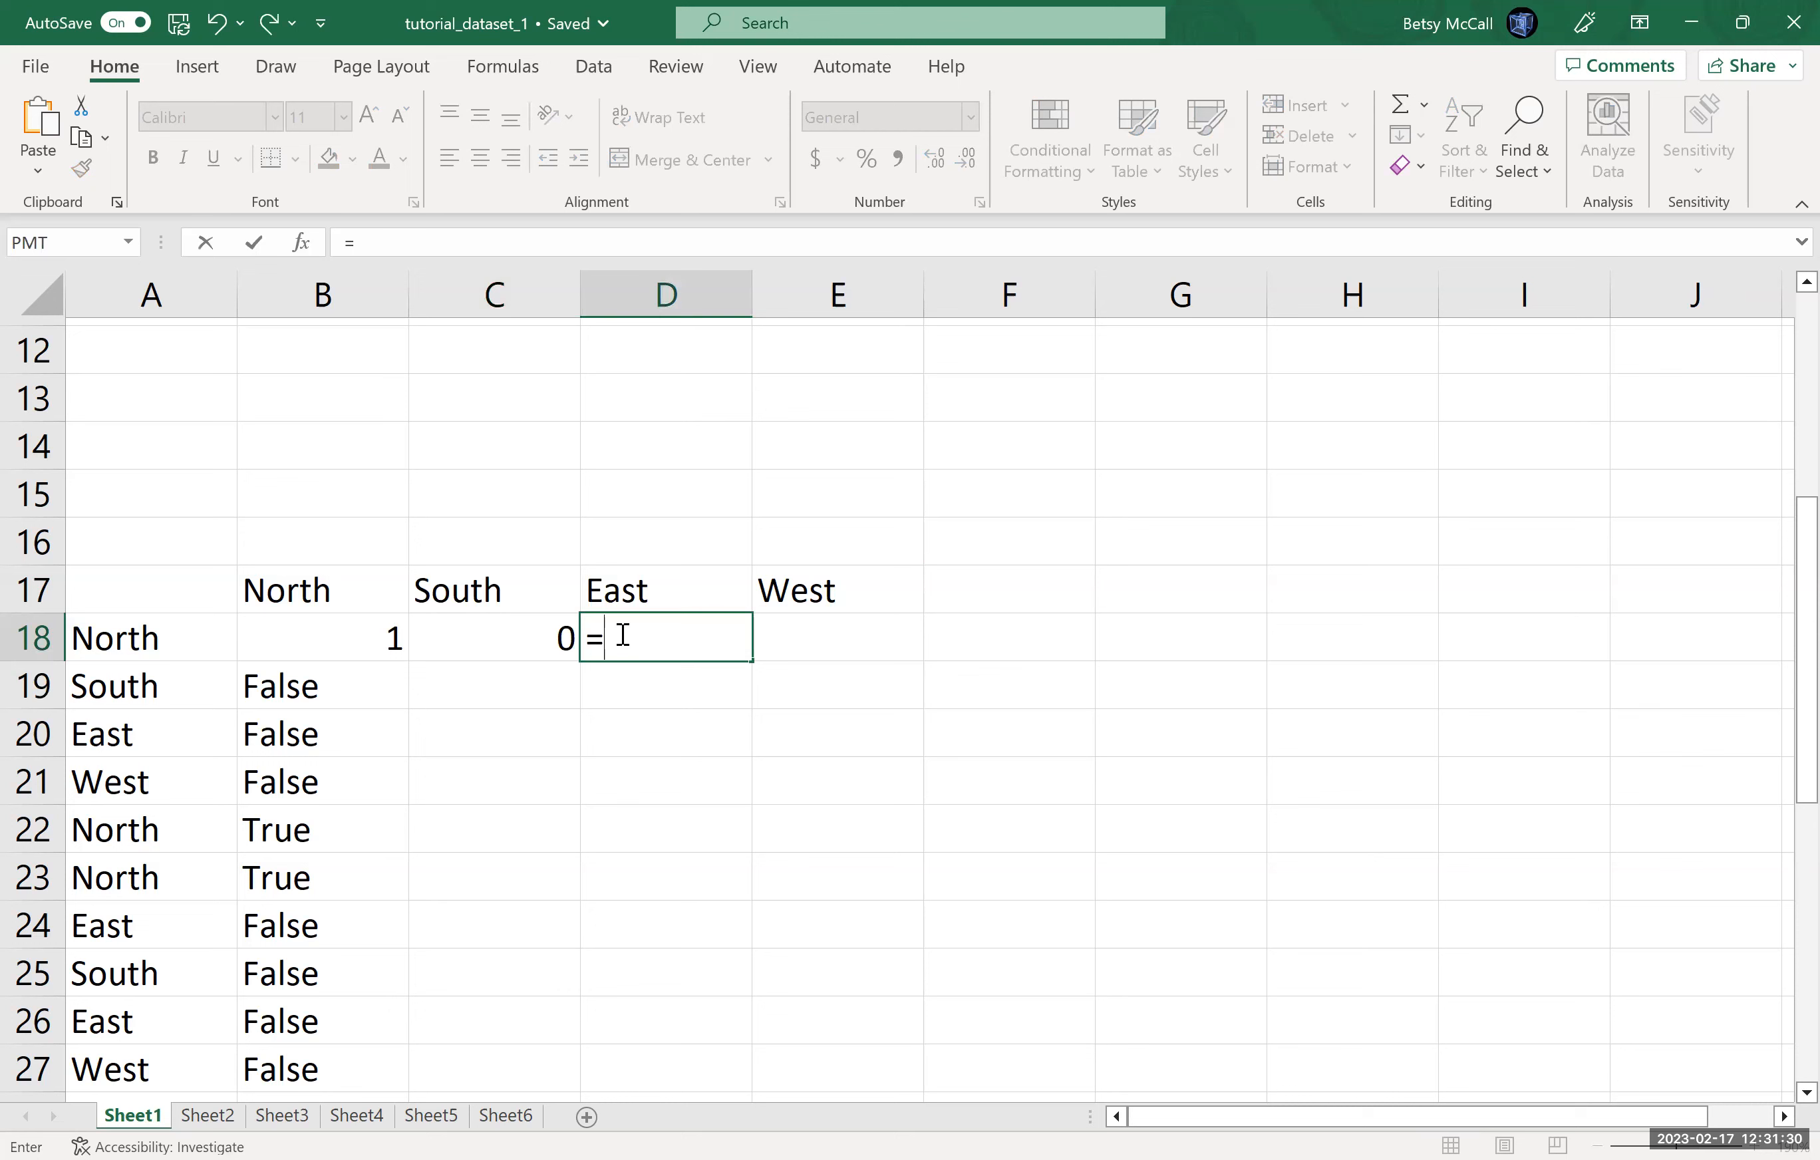
{"action": "type", "text": "IF("}
{"action": "left_click", "coordinate": [177, 642]}
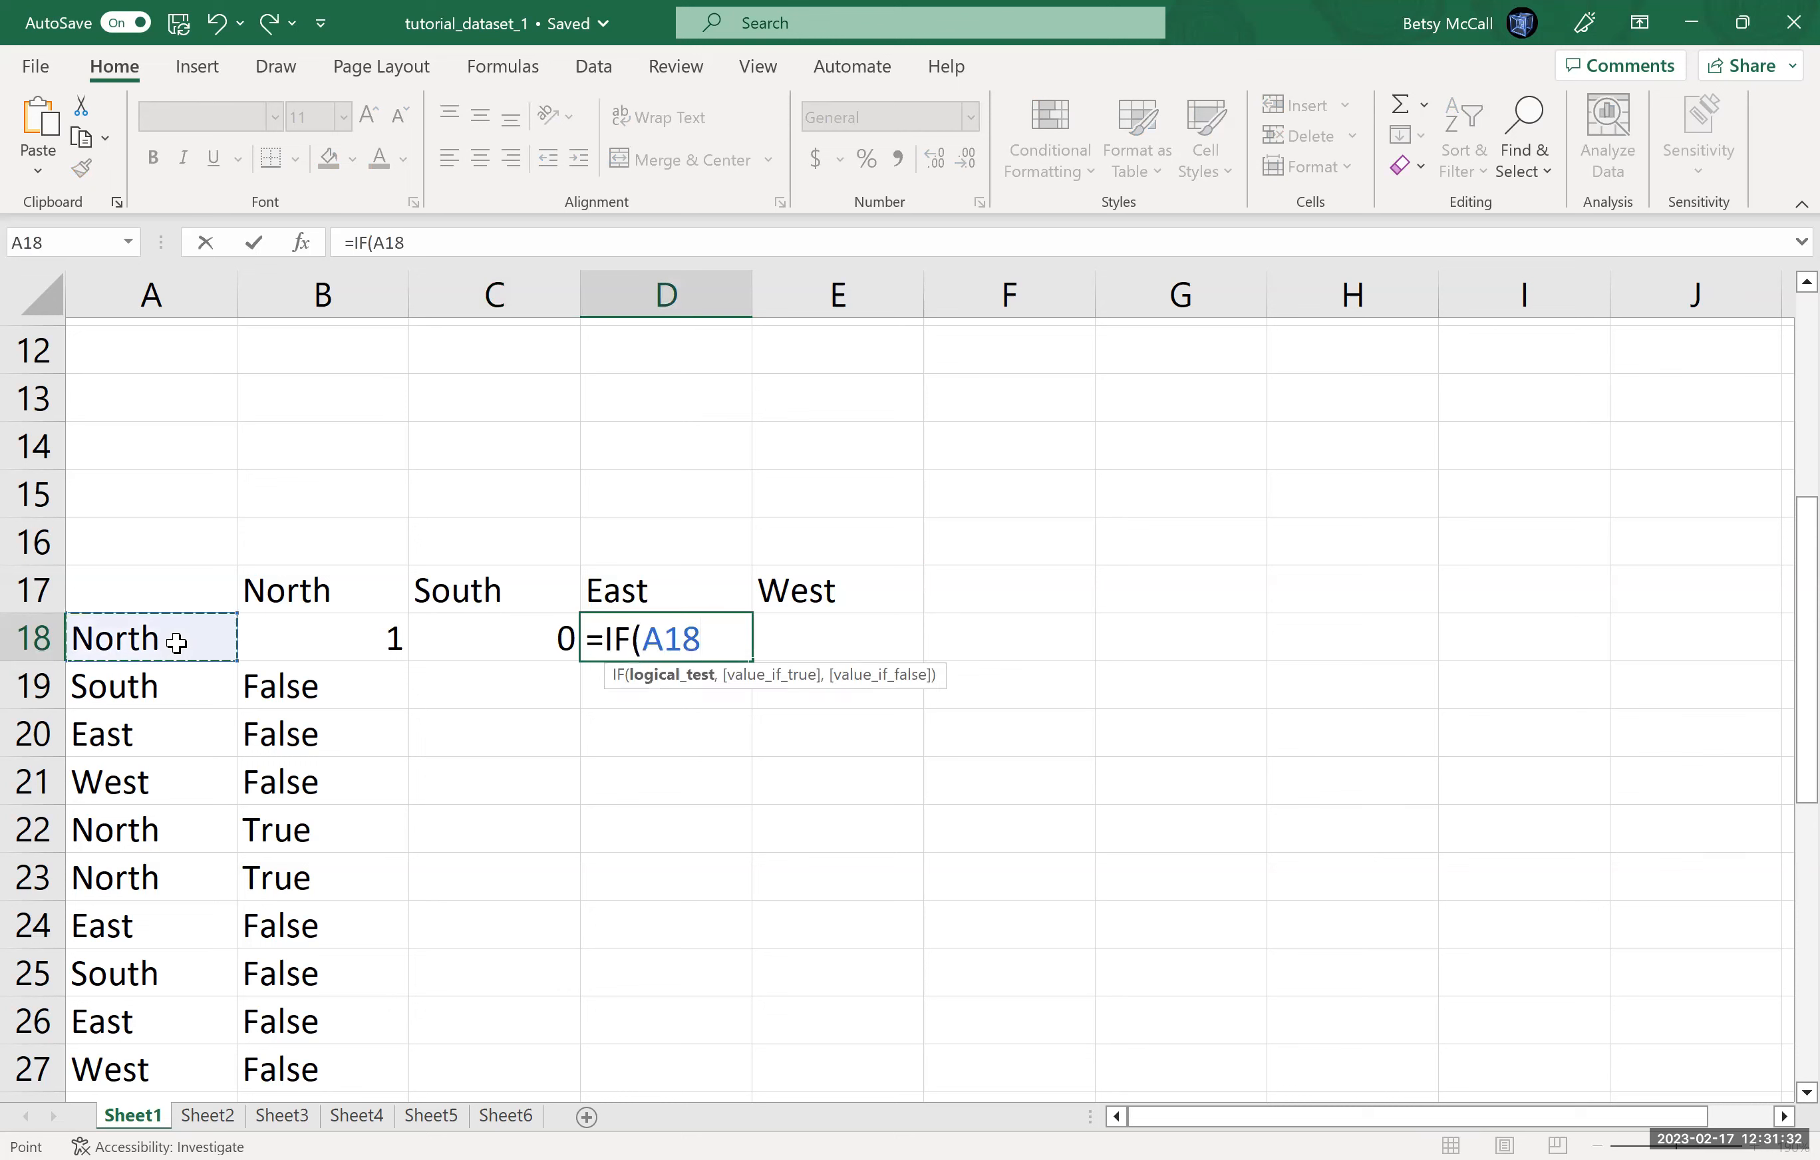
{"action": "type", "text": "=\"East\""}
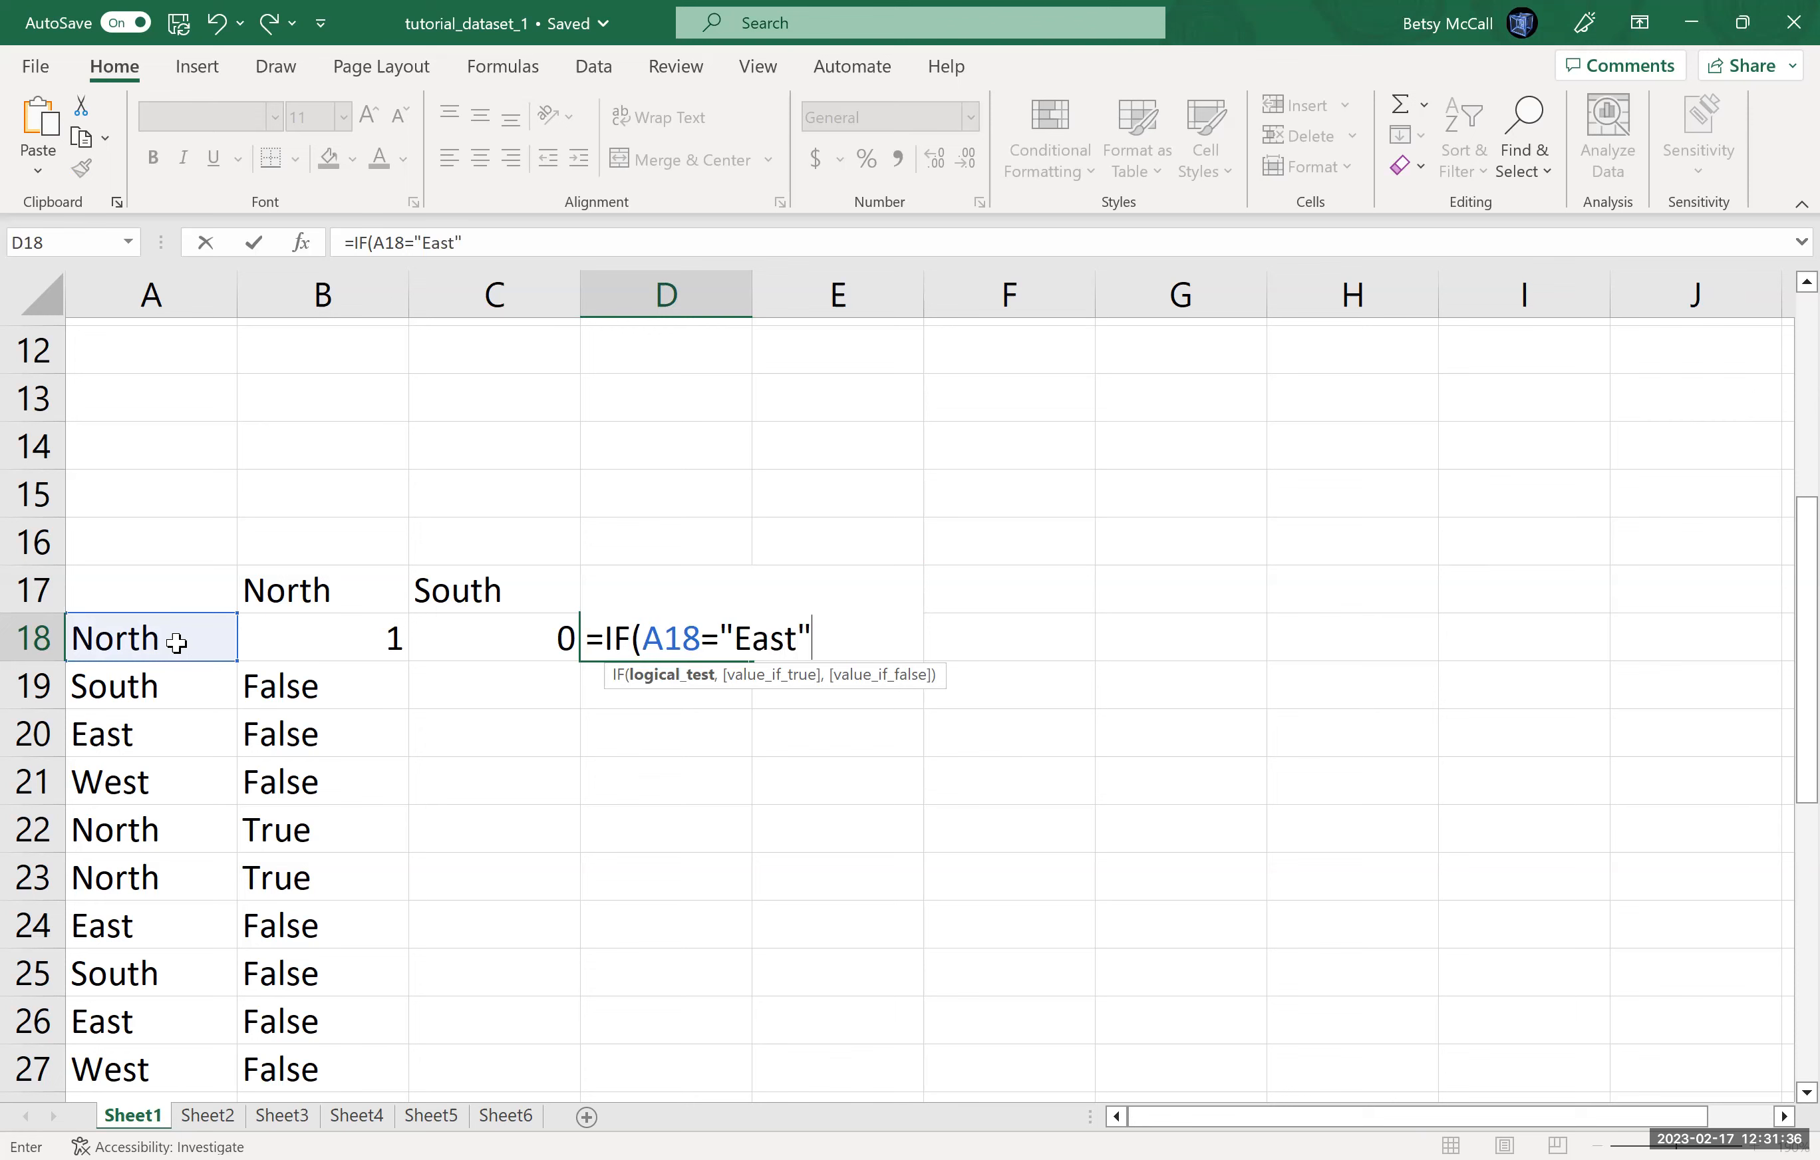
{"action": "type", "text": ",1,0)"}
{"action": "key", "text": "Return"}
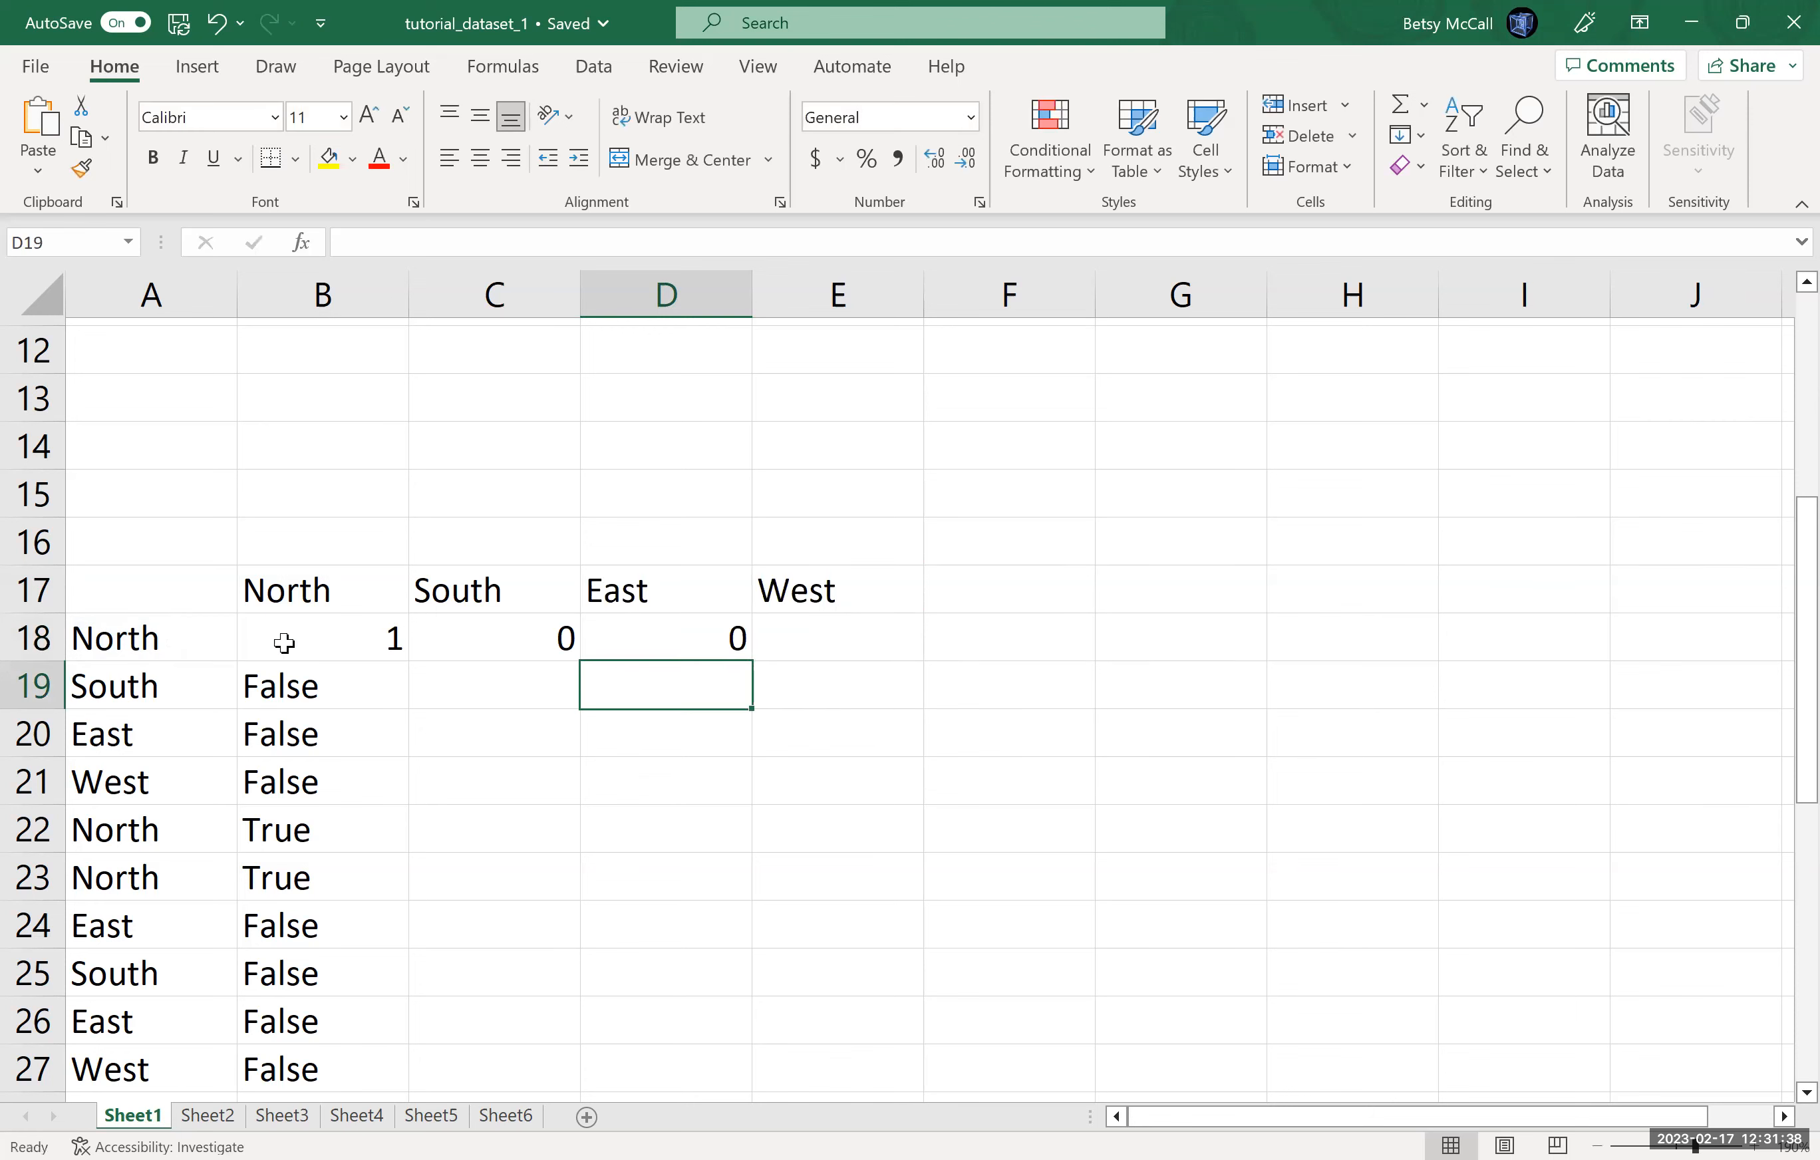
Step: Enter the formula =IF(A18="West",1,0) in E18 and fill the formulas in B18:E18 down through row 42
{"action": "left_click", "coordinate": [849, 639]}
{"action": "type", "text": "="}
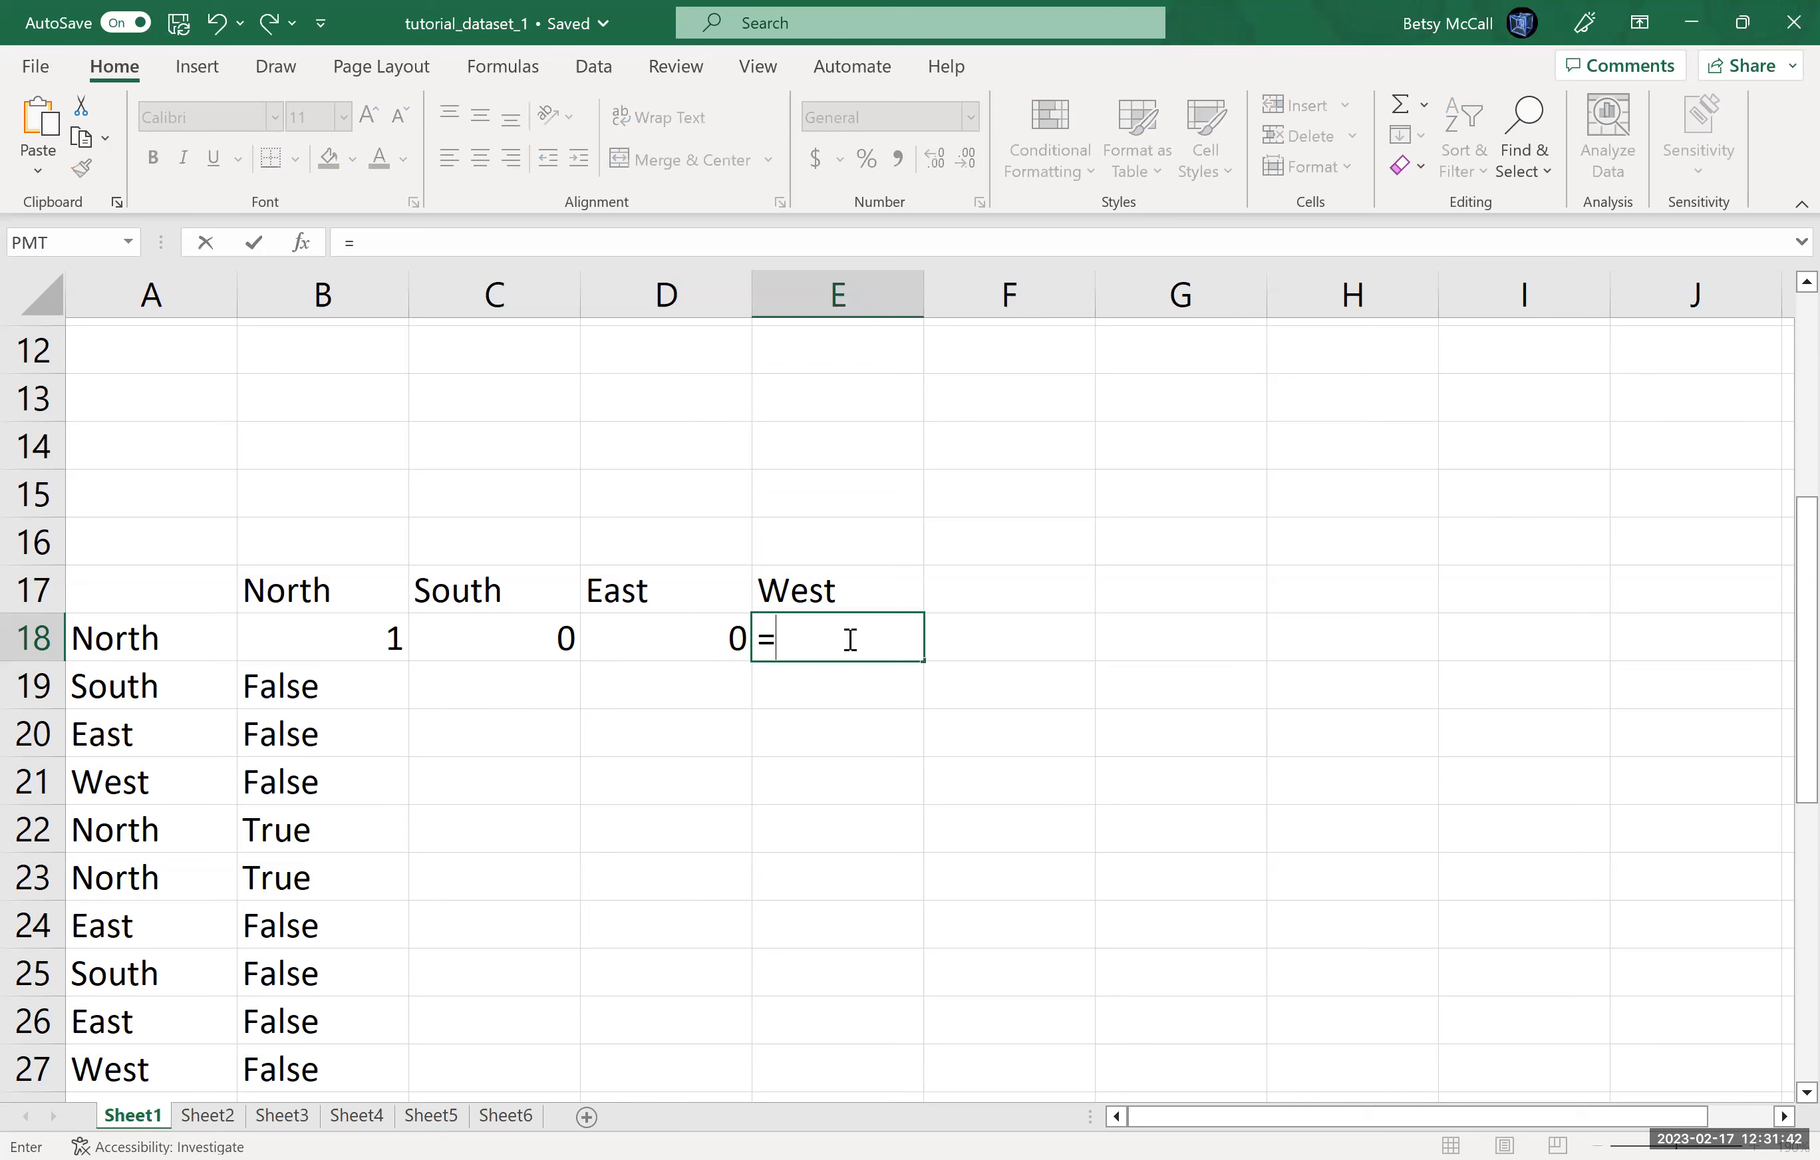
{"action": "type", "text": "IF("}
{"action": "left_click", "coordinate": [192, 648]}
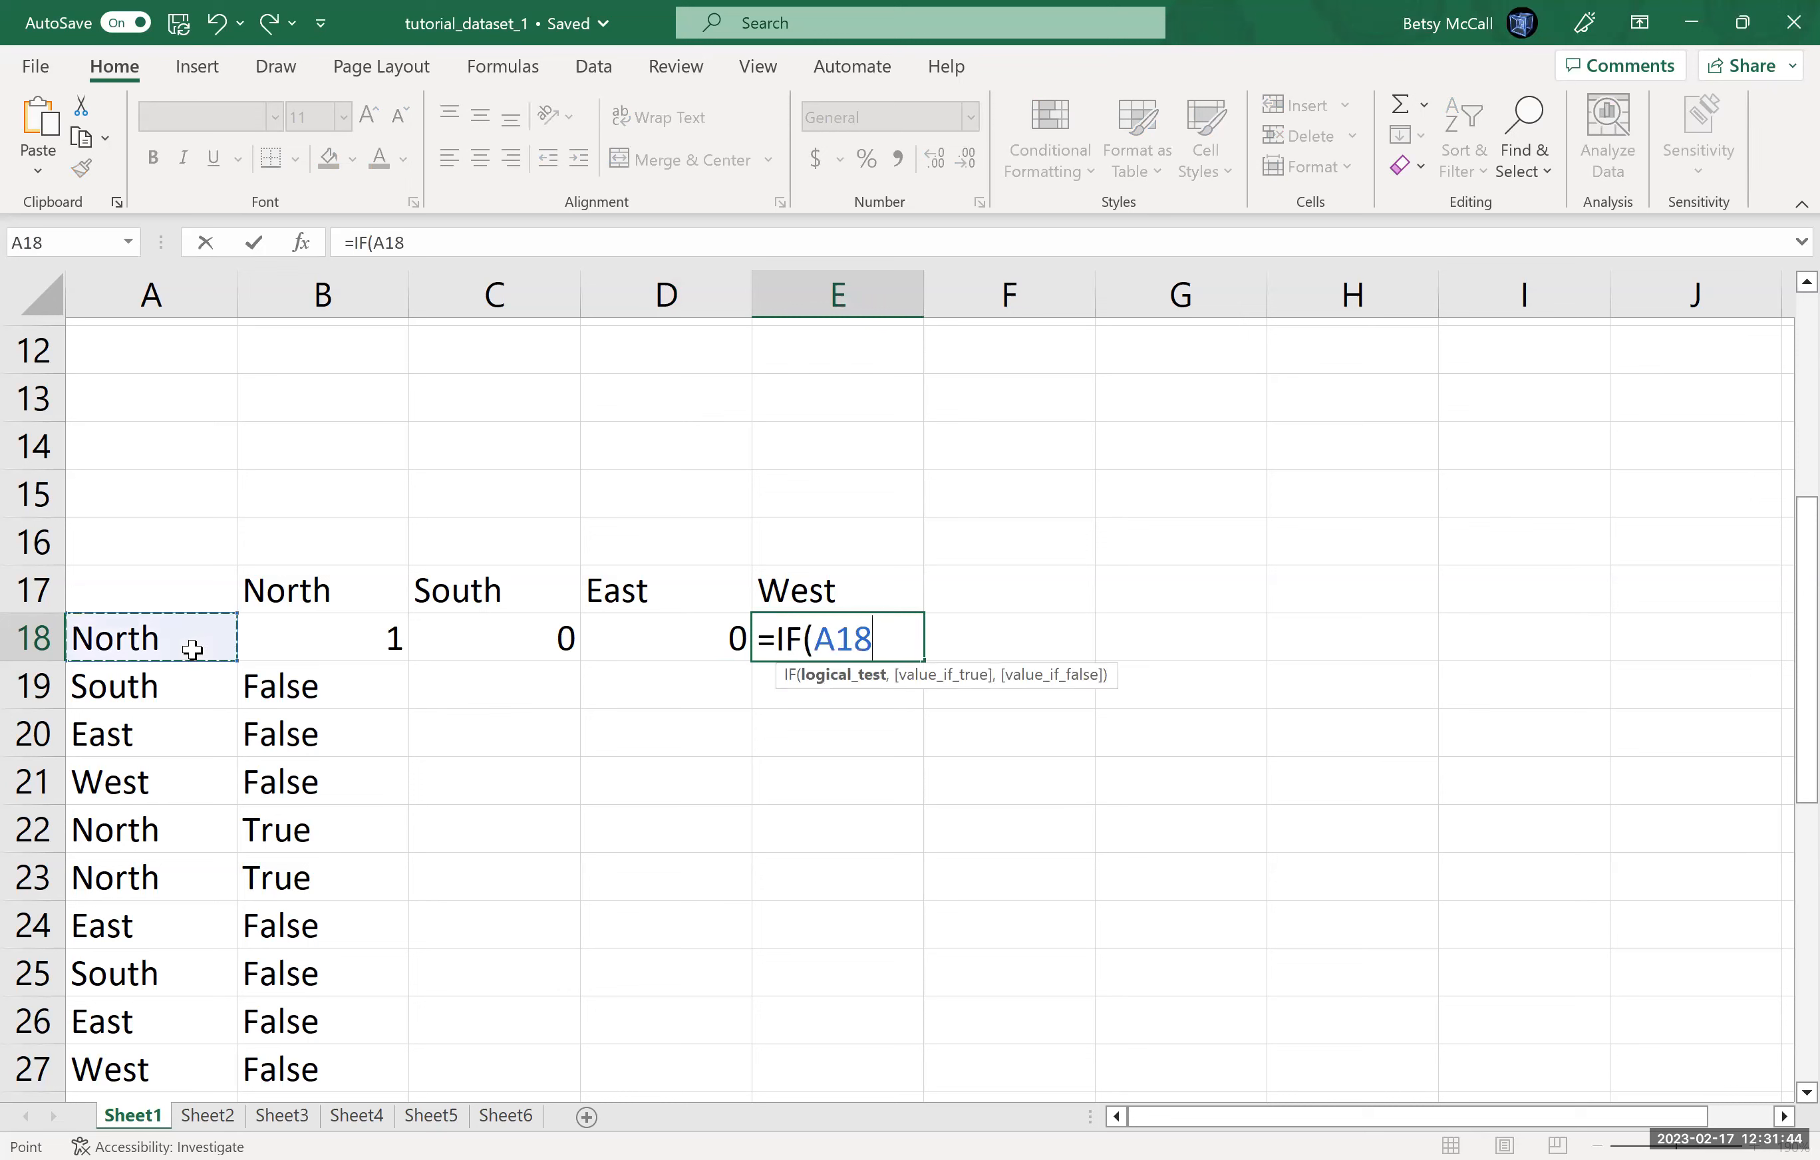
{"action": "type", "text": "=\"Wes"}
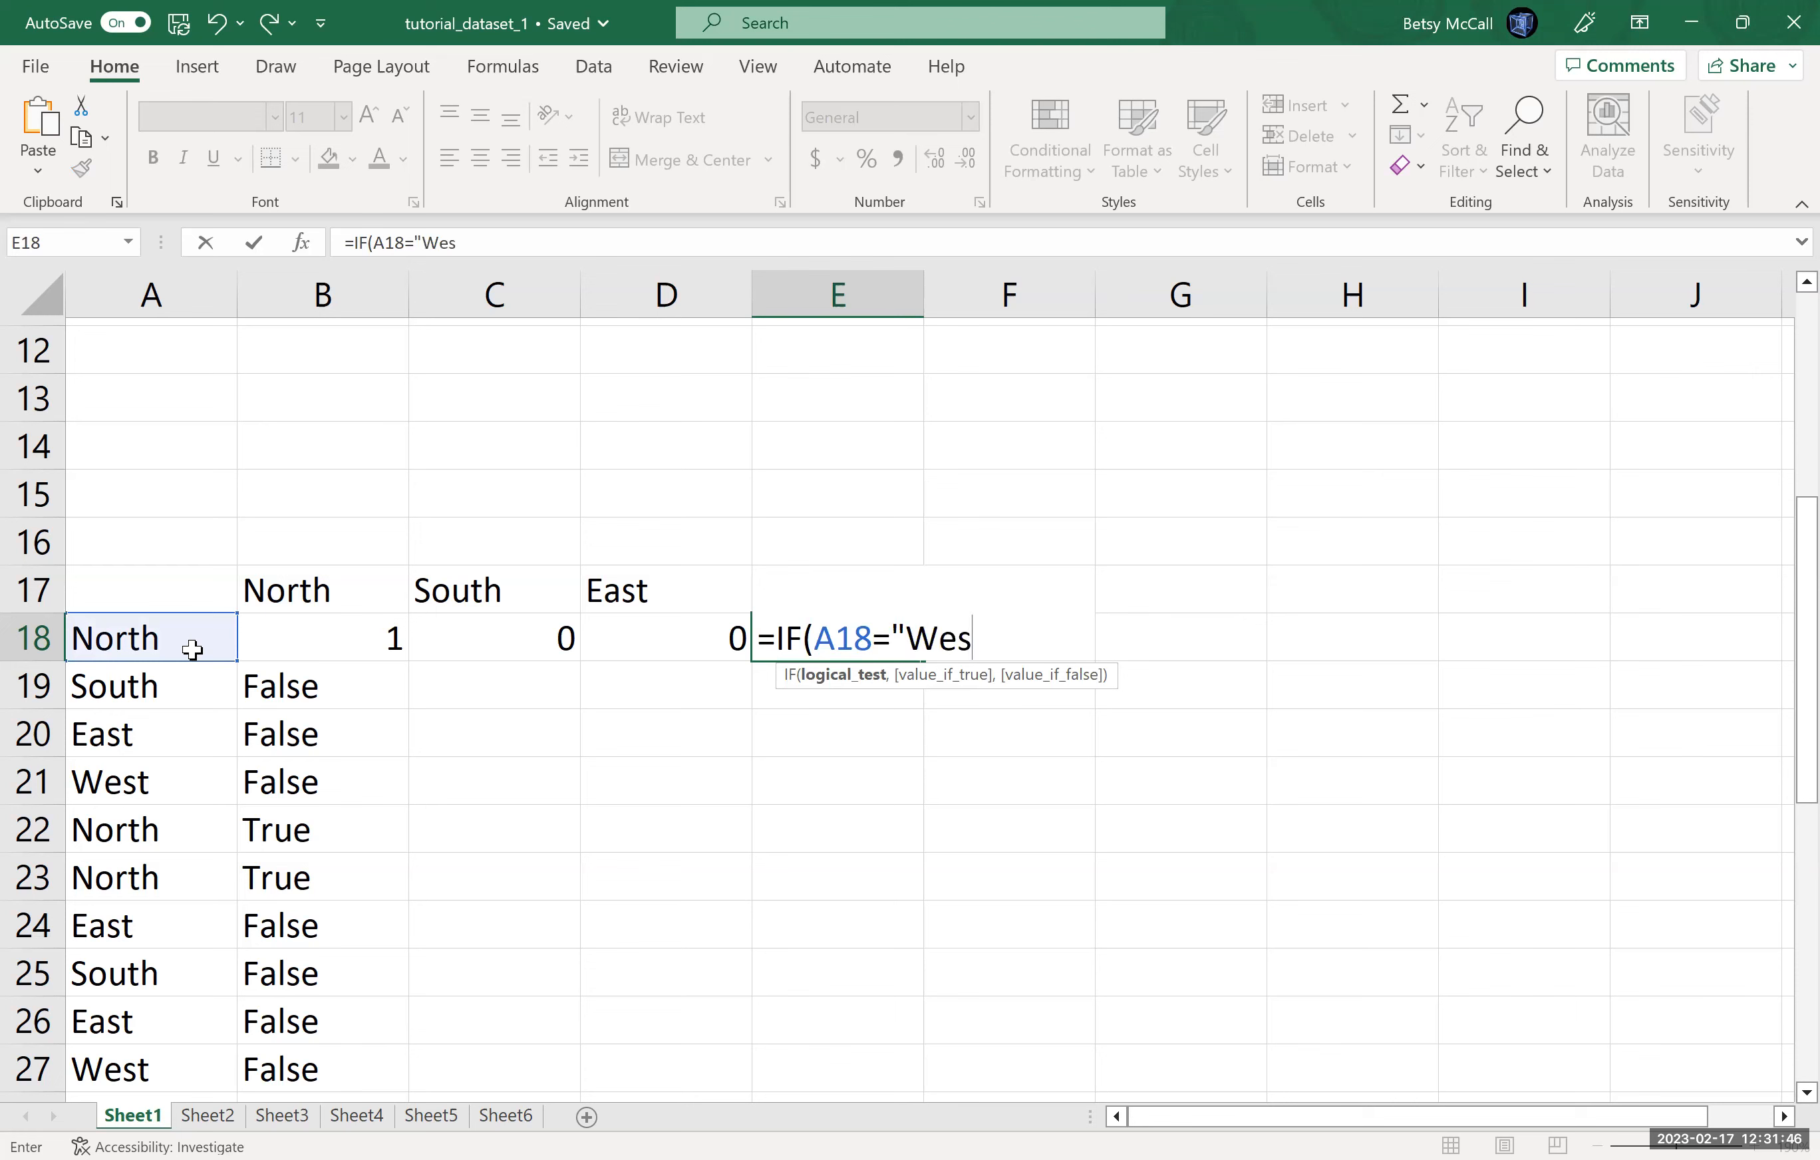
{"action": "type", "text": "t\",1,0"}
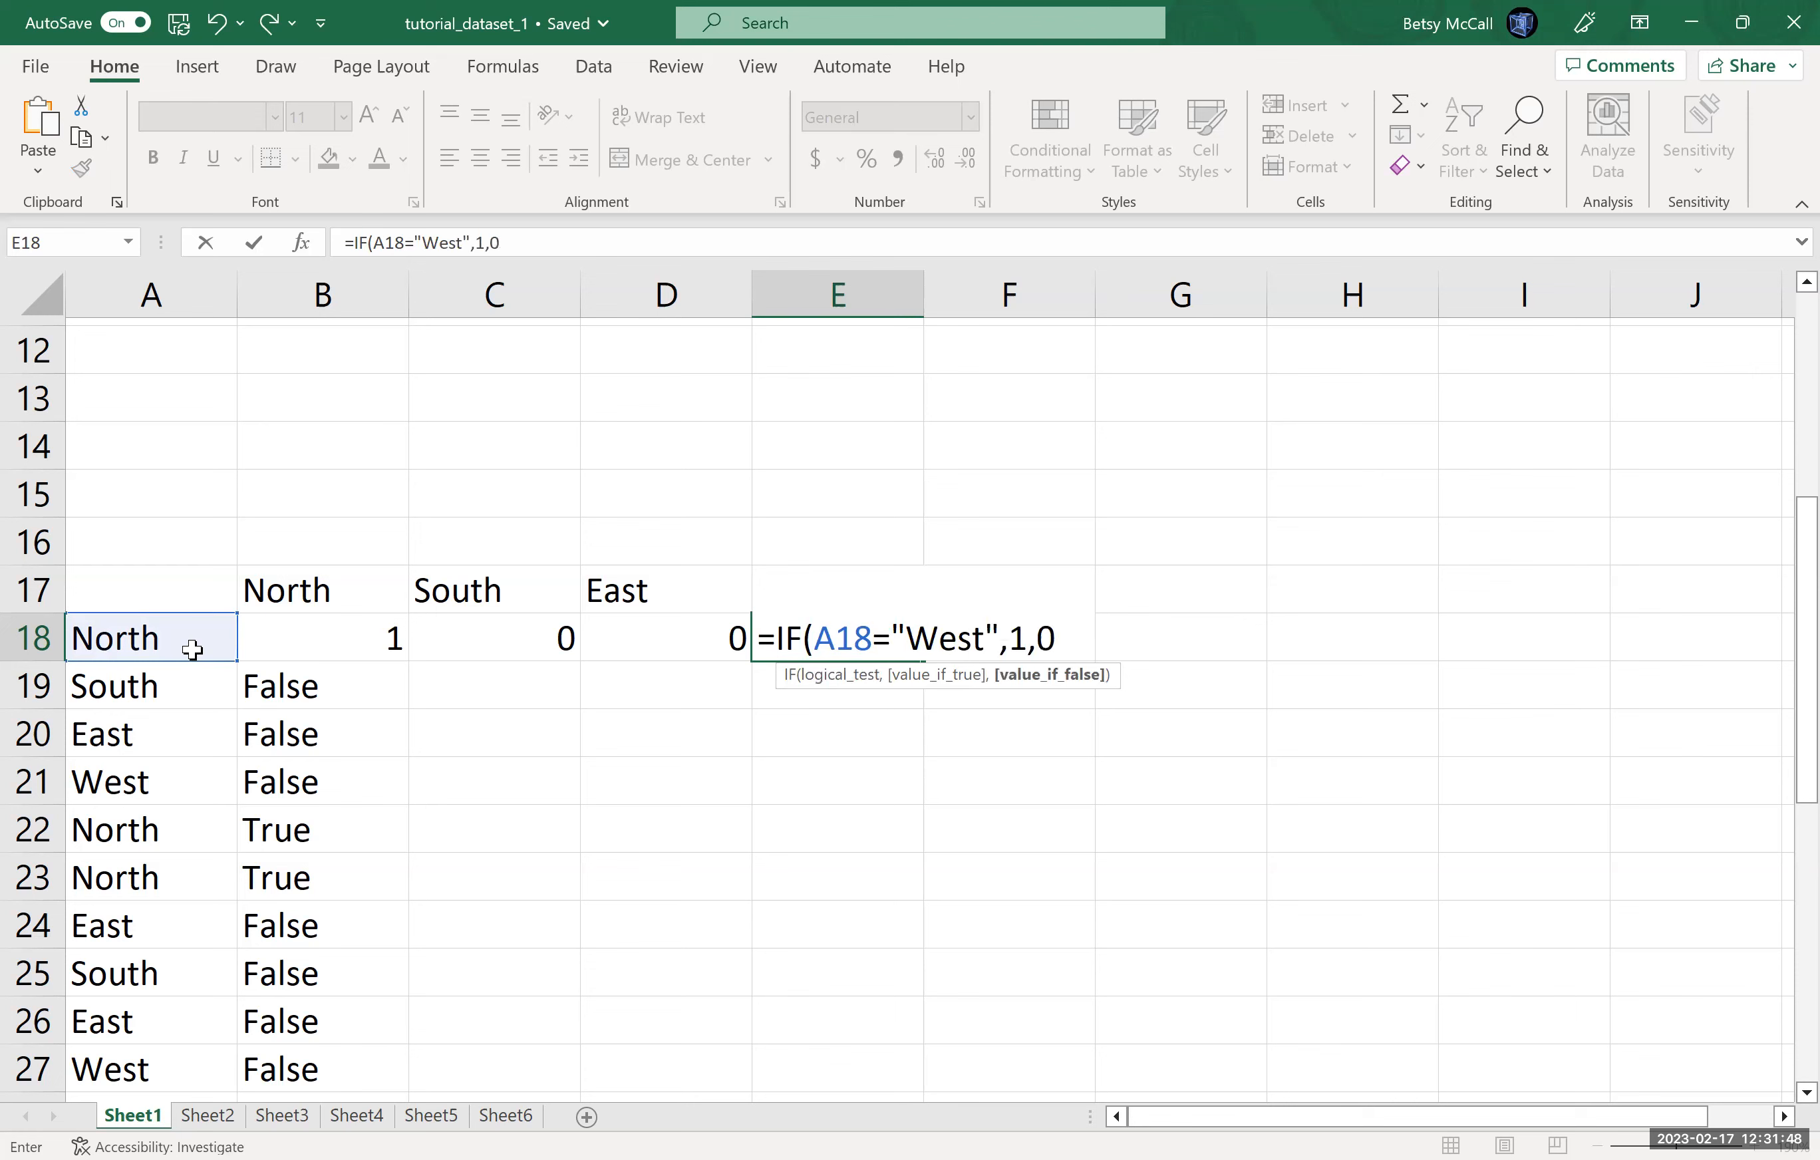
{"action": "key", "text": "Return"}
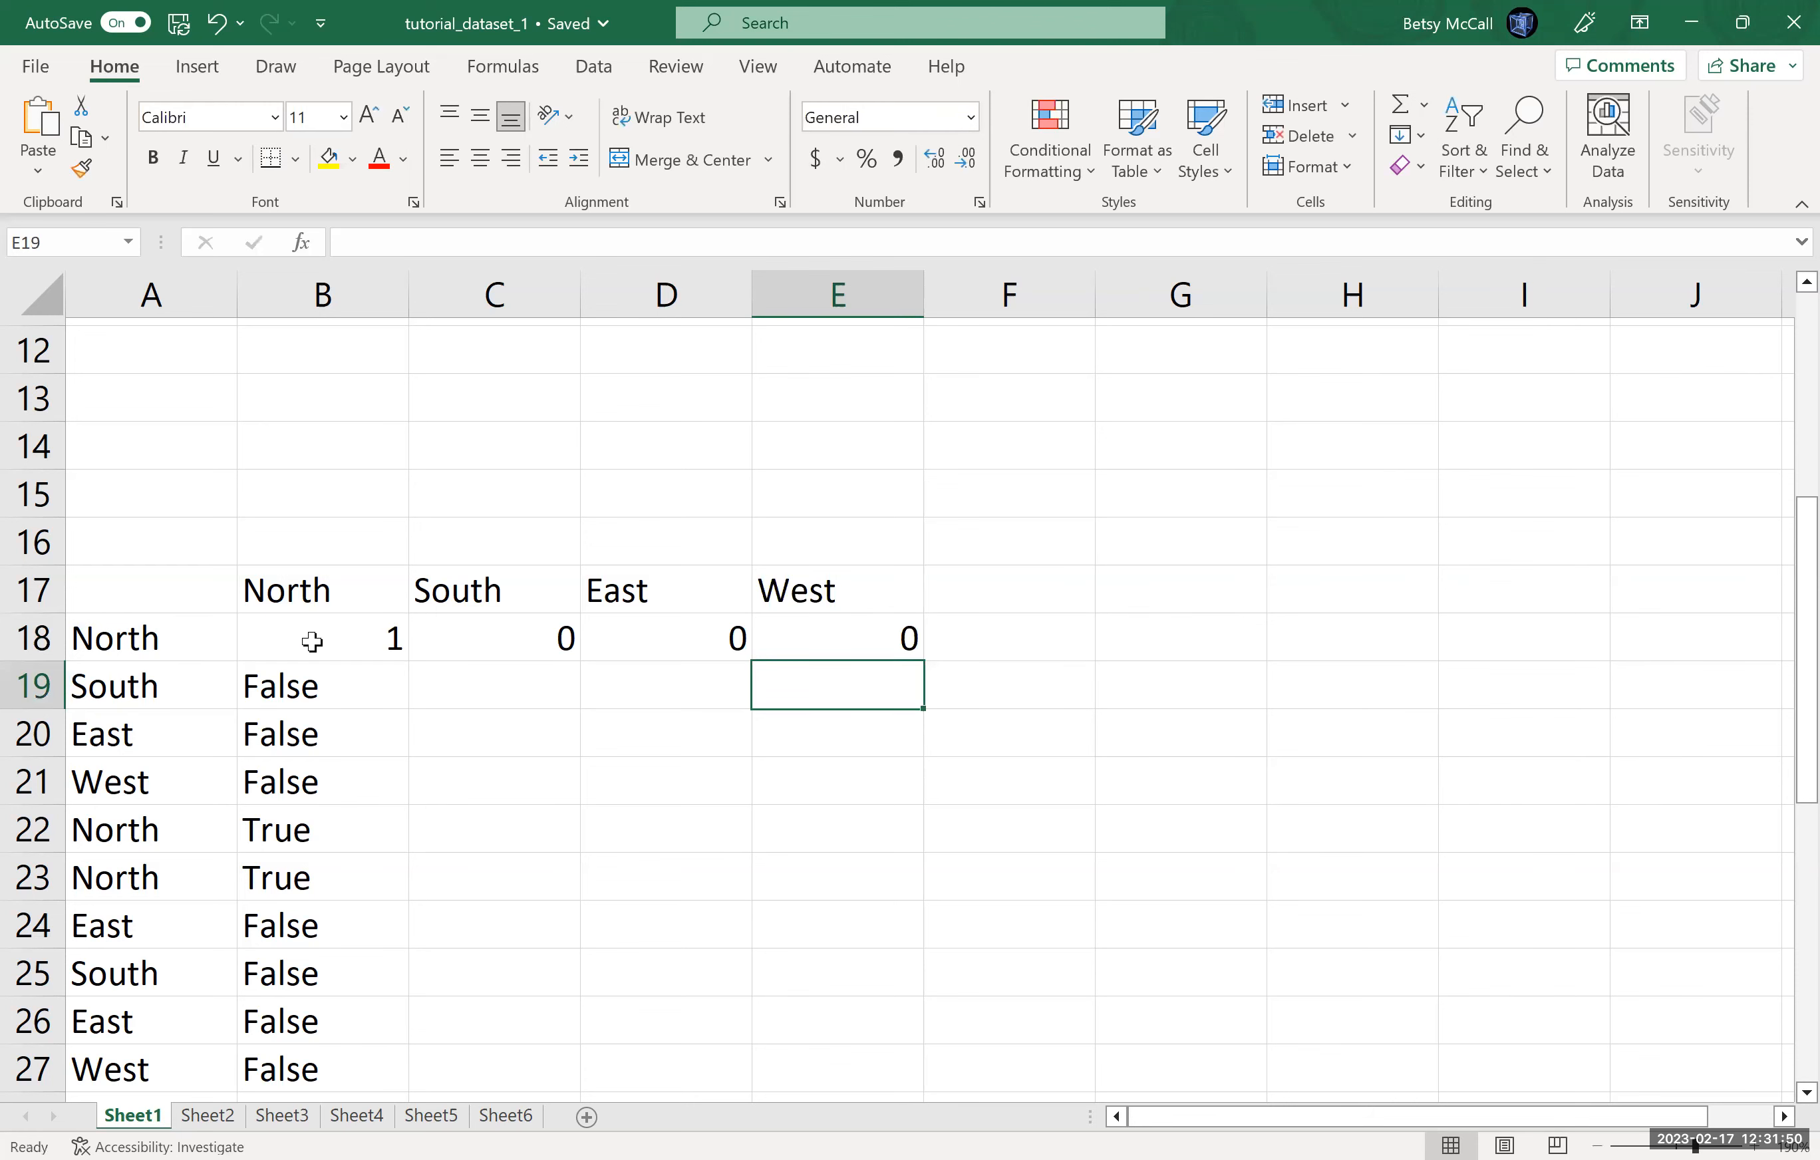
{"action": "left_click_drag", "start_coordinate": [345, 638], "coordinate": [905, 1038]}
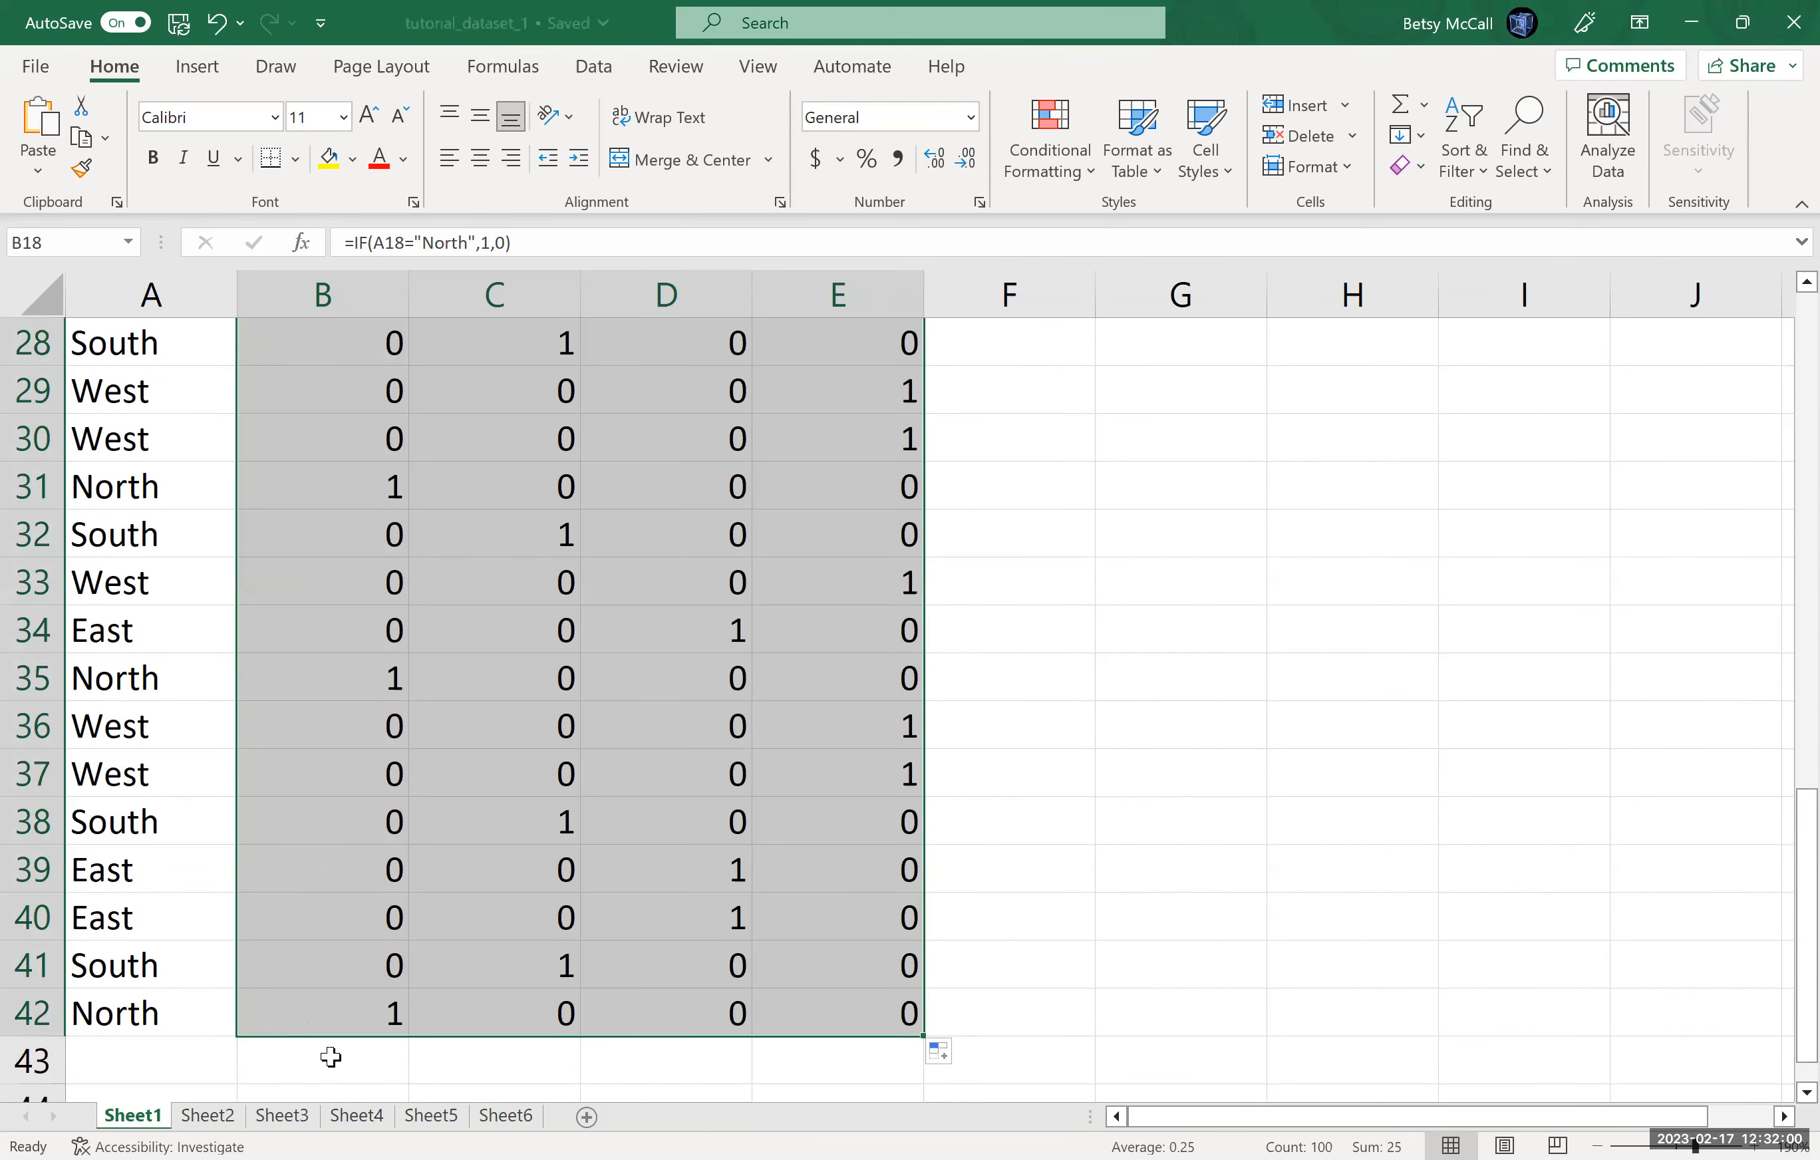
Step: Total the North column by entering the formula =SUM(B18:B42) in B43
{"action": "left_click", "coordinate": [331, 1057]}
{"action": "type", "text": "="}
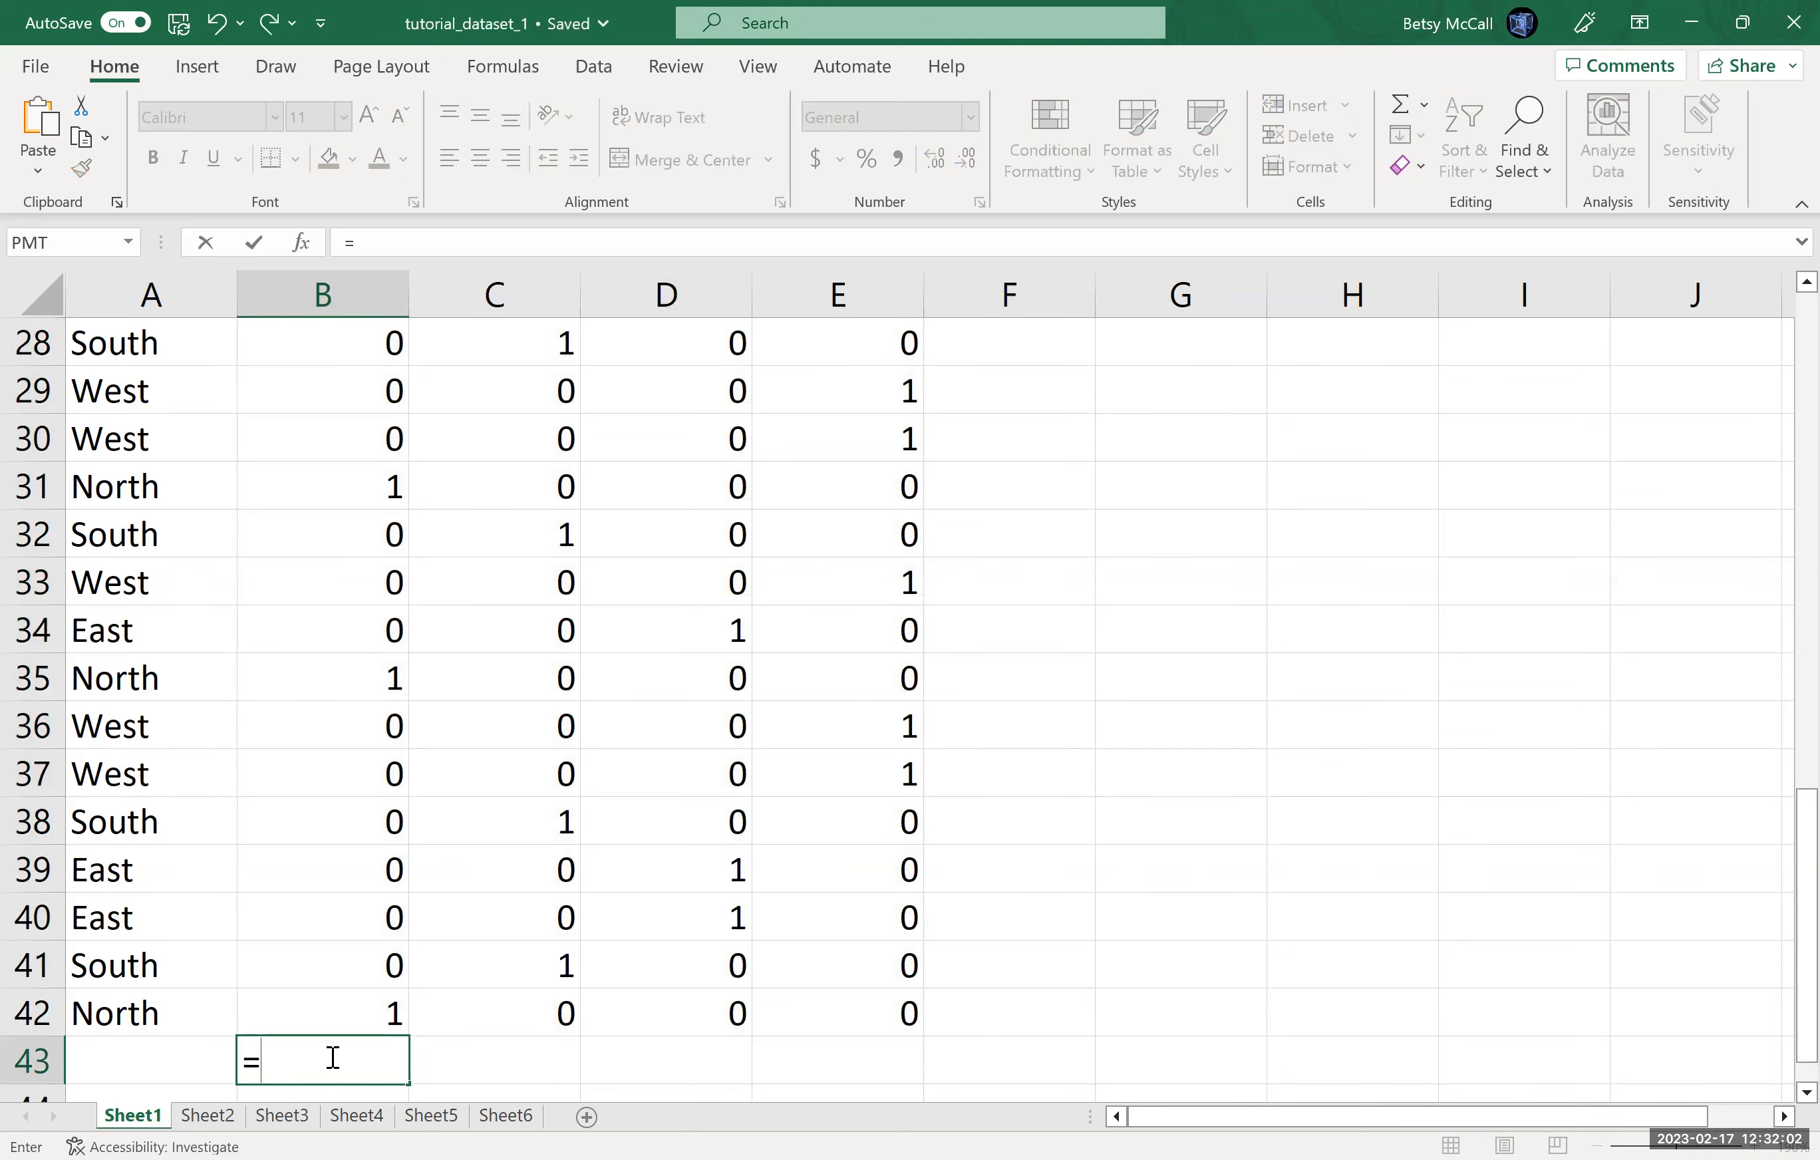
{"action": "type", "text": "SUM"}
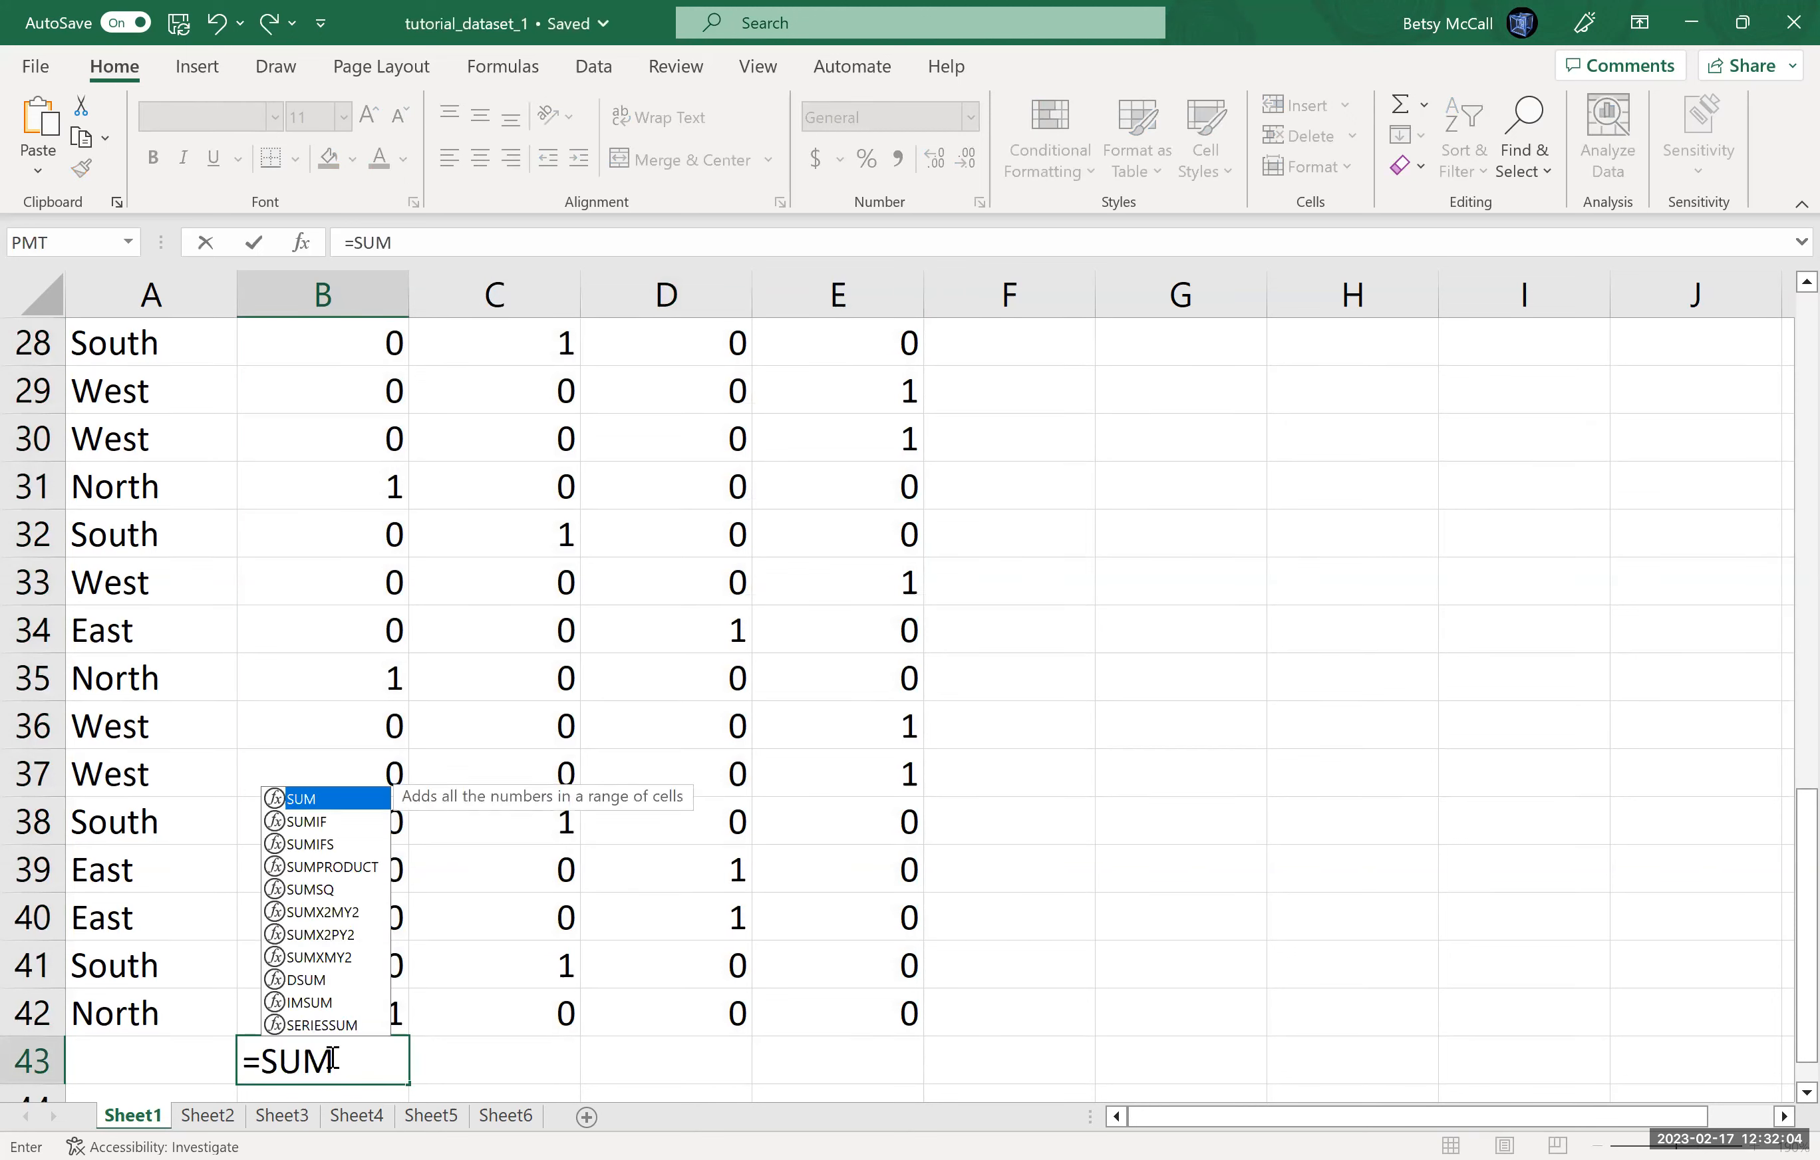
{"action": "type", "text": "("}
{"action": "left_click", "coordinate": [339, 1009]}
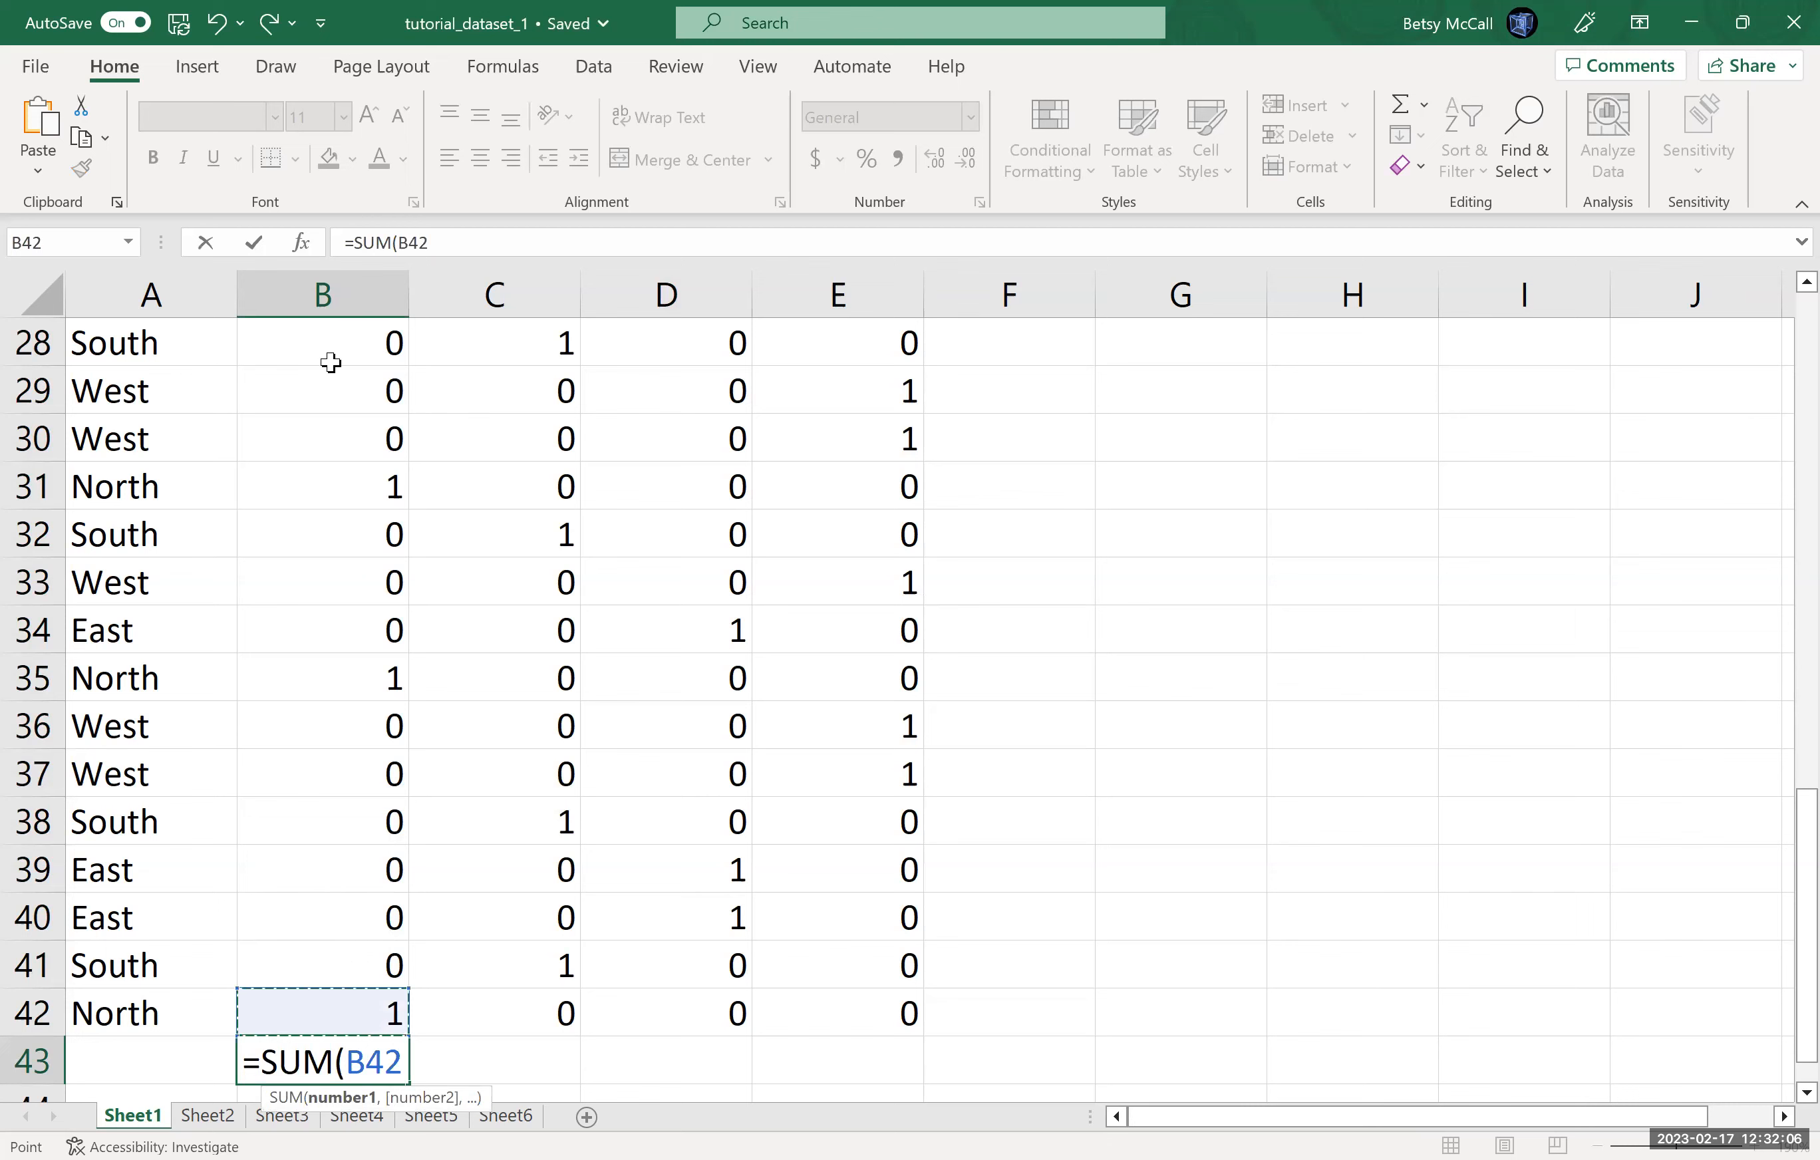
{"action": "left_click_drag", "start_coordinate": [332, 355], "coordinate": [327, 436]}
{"action": "left_click_drag", "start_coordinate": [1803, 740], "coordinate": [1778, 1135]}
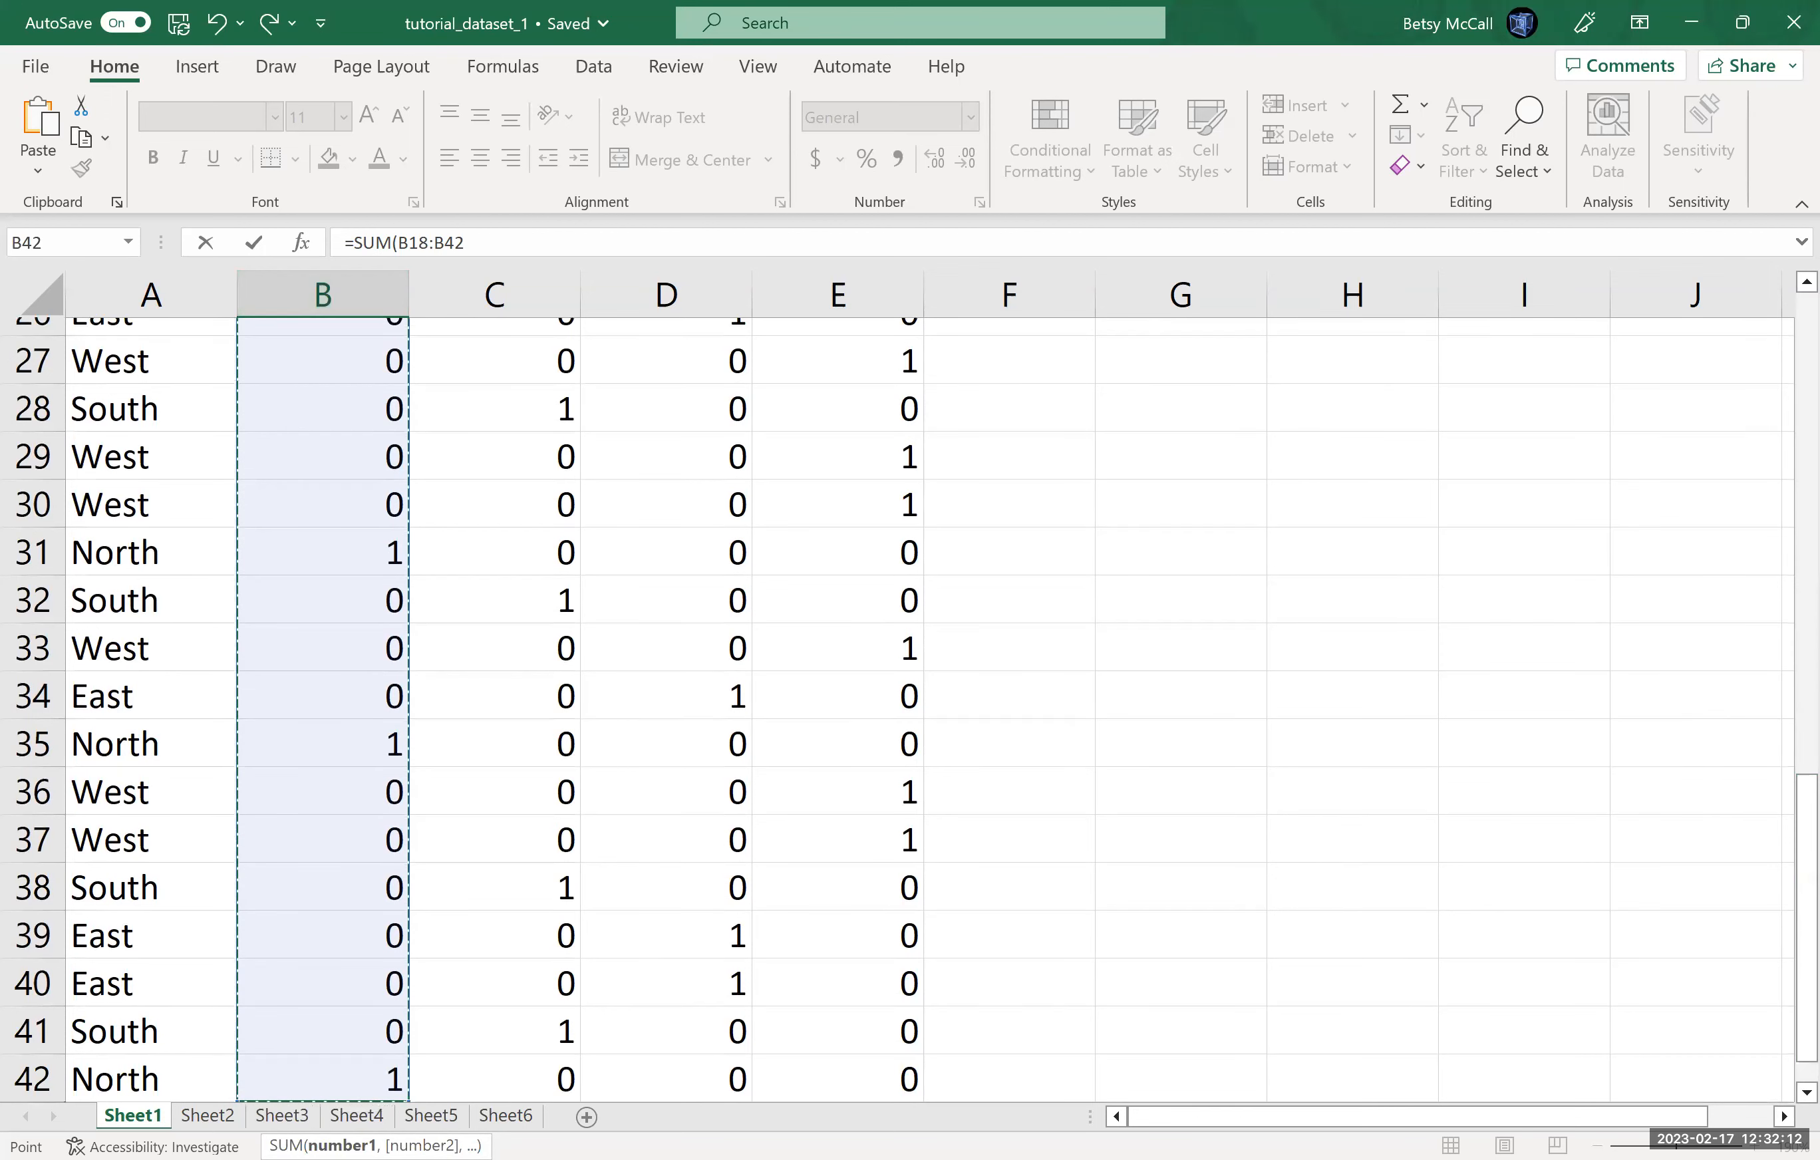
{"action": "key", "text": "Return"}
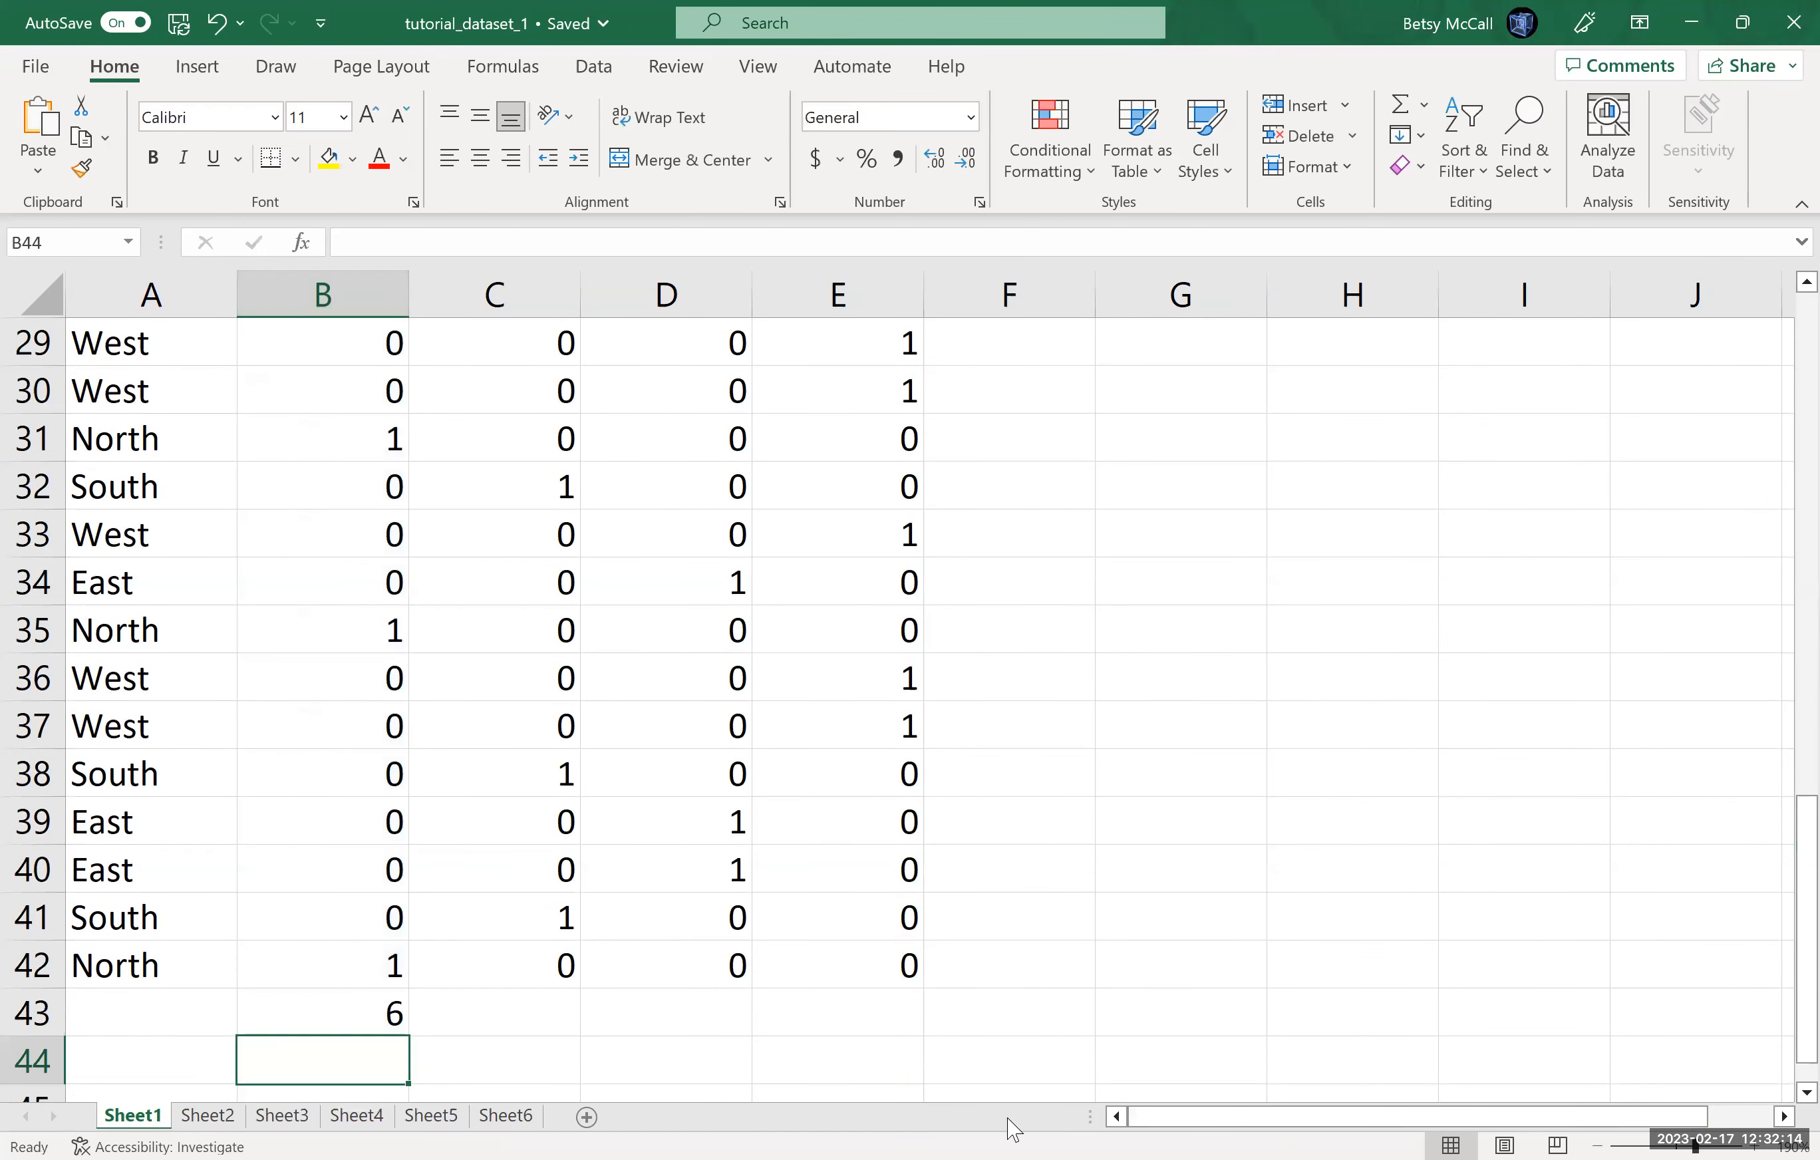
Step: Copy the total formula in B43 across to C43 through E43 for the South, East and West columns
{"action": "left_click", "coordinate": [384, 1016]}
{"action": "left_click_drag", "start_coordinate": [413, 1038], "coordinate": [860, 1043]}
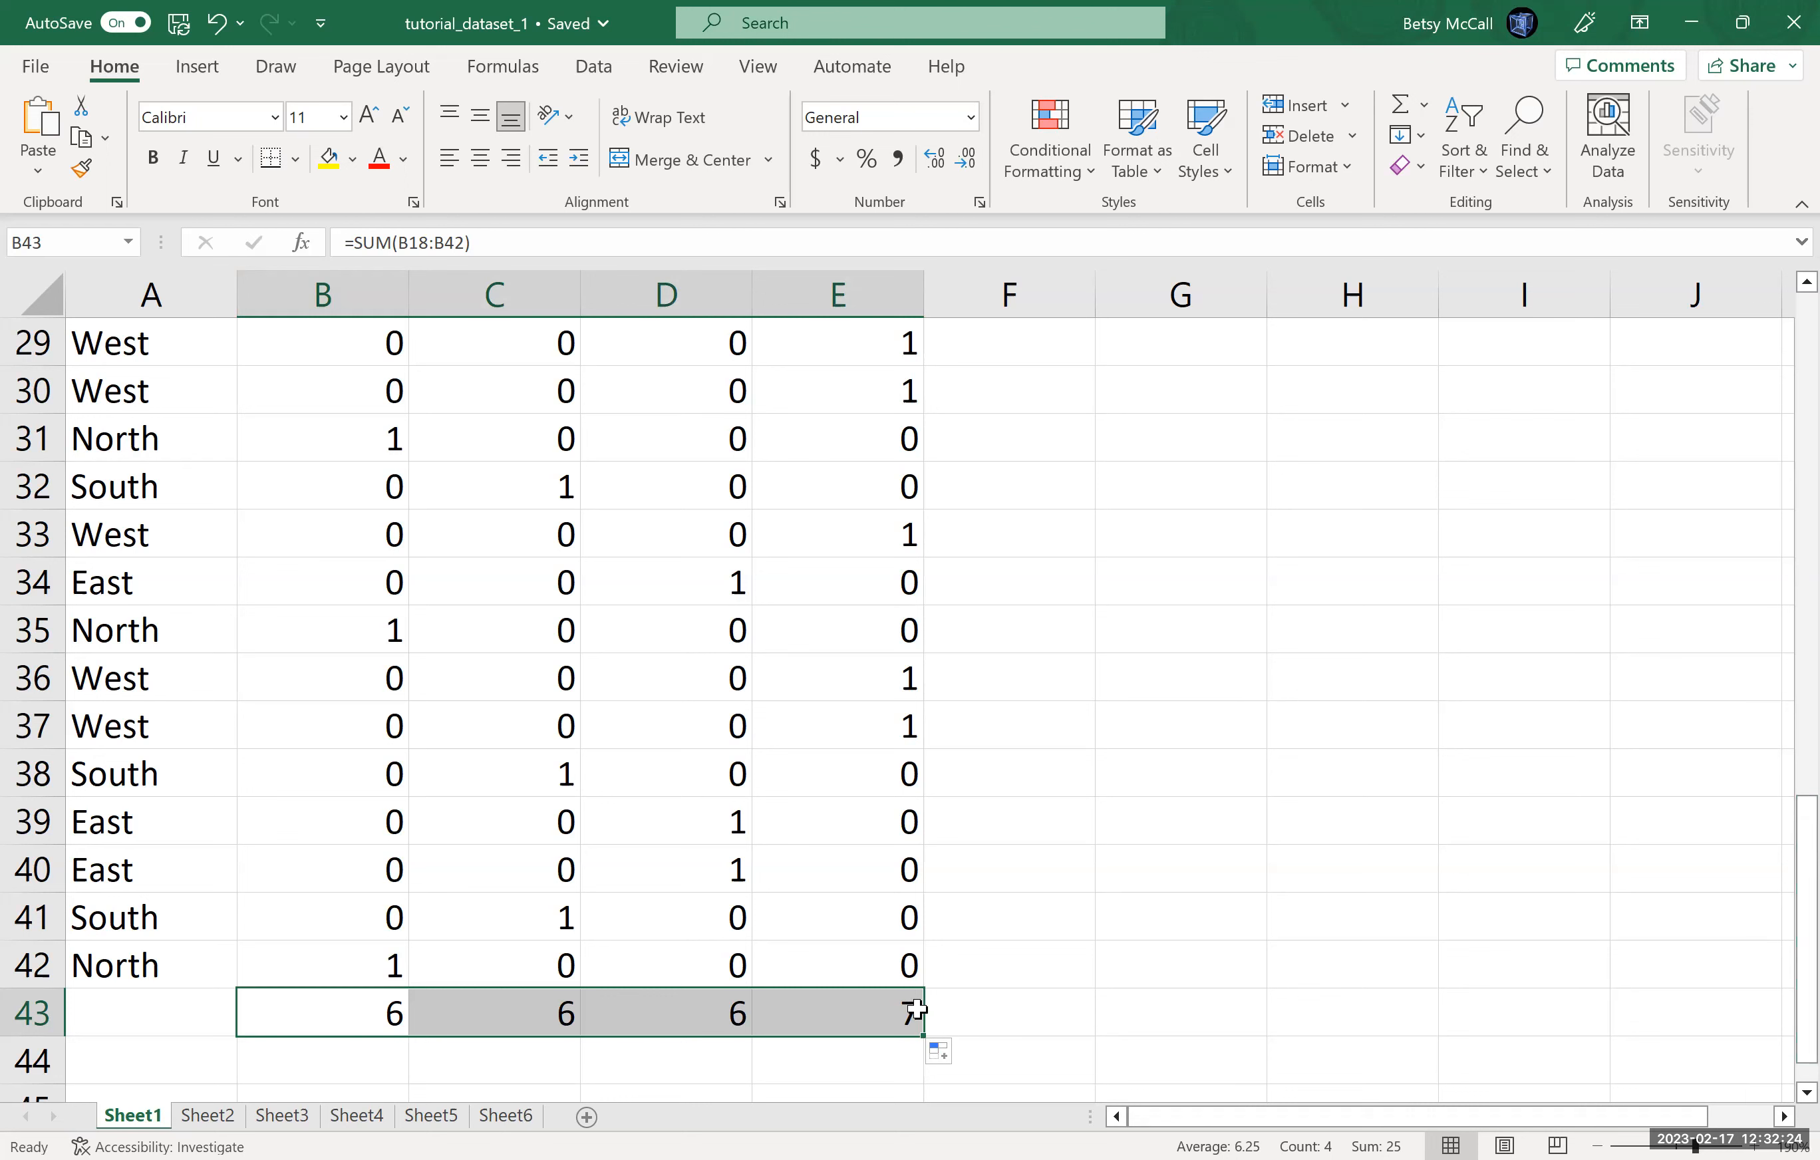
{"action": "left_click", "coordinate": [973, 1009]}
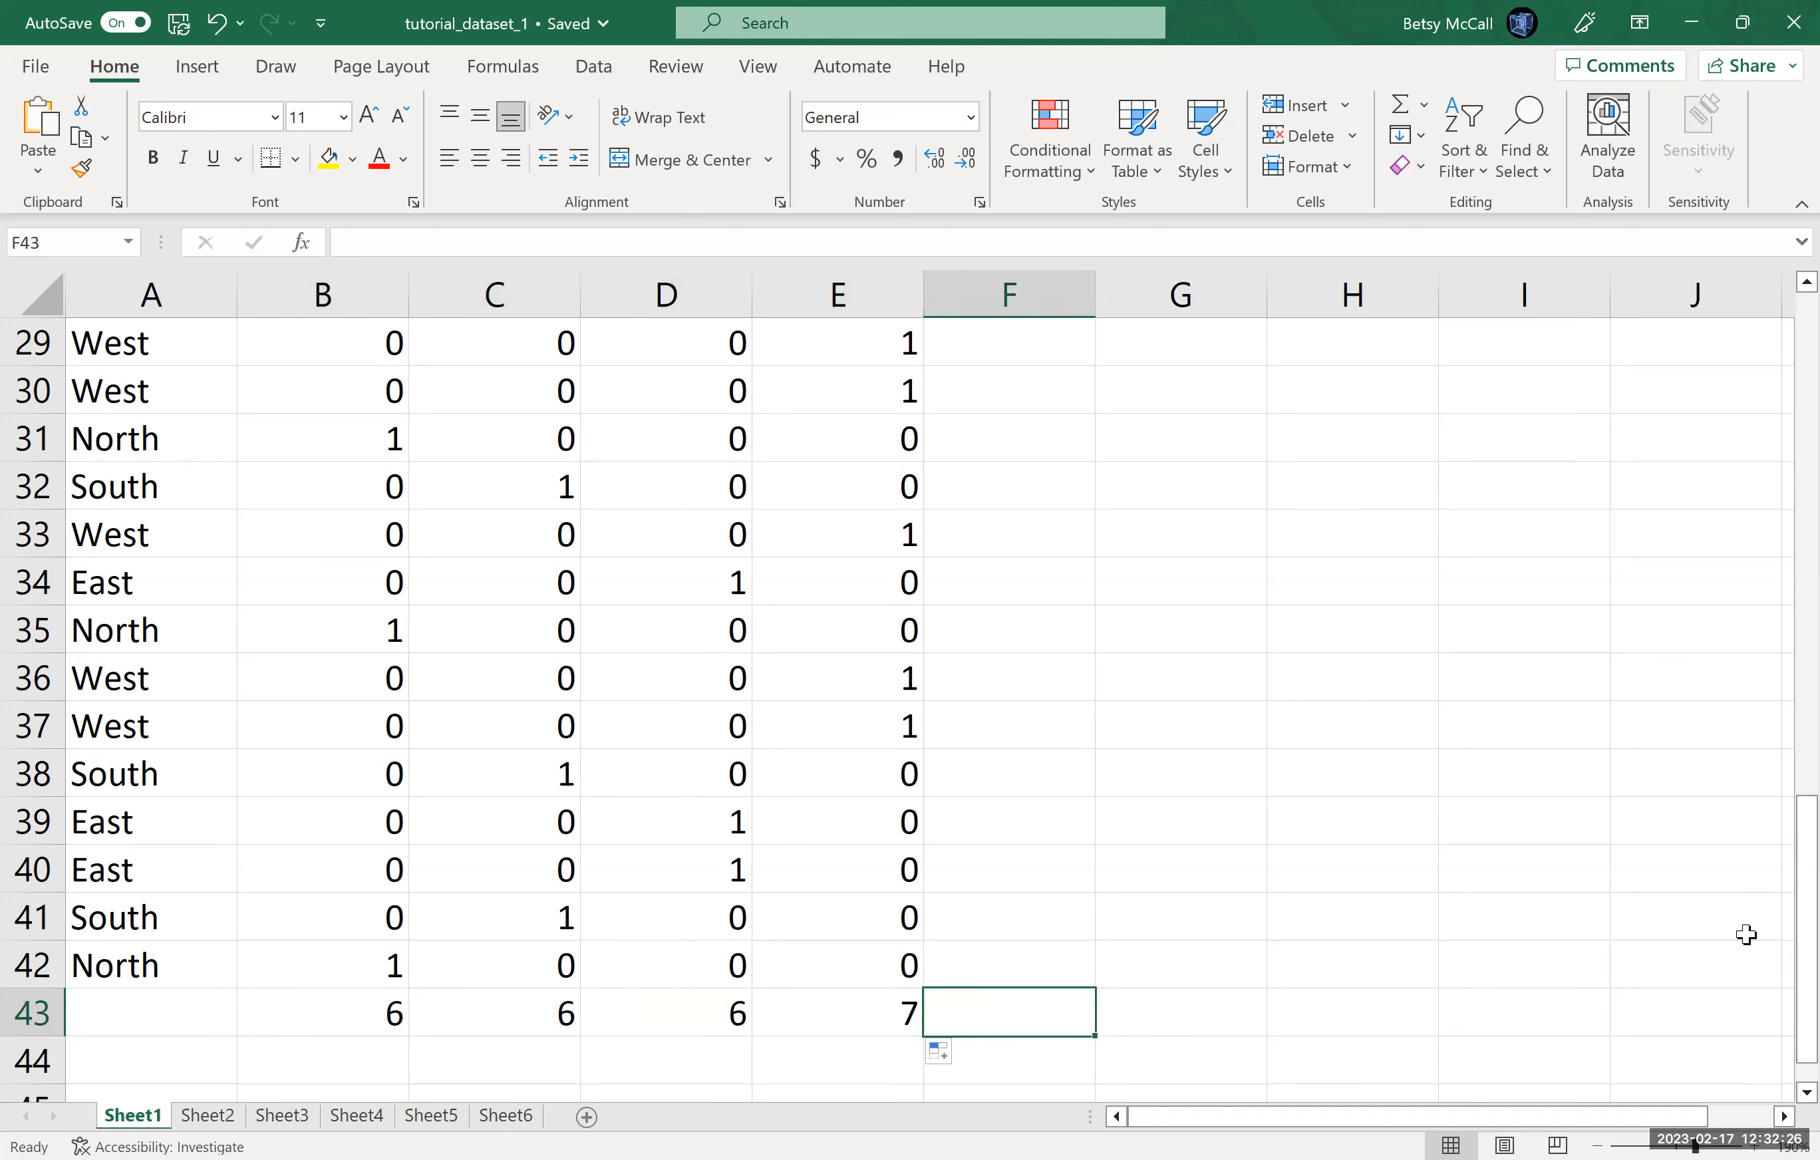